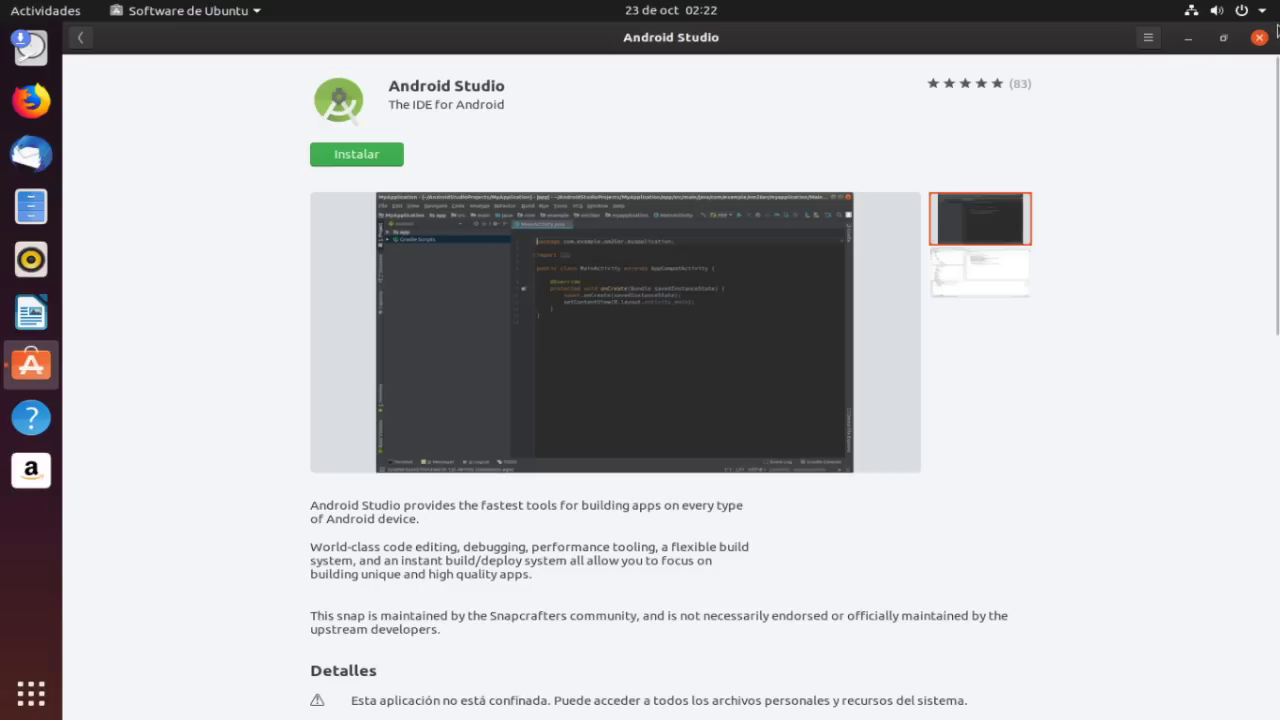
# Close the software store's Android Studio page and browse the topics of the Ubuntu desktop guide
pyautogui.click(1260, 37)
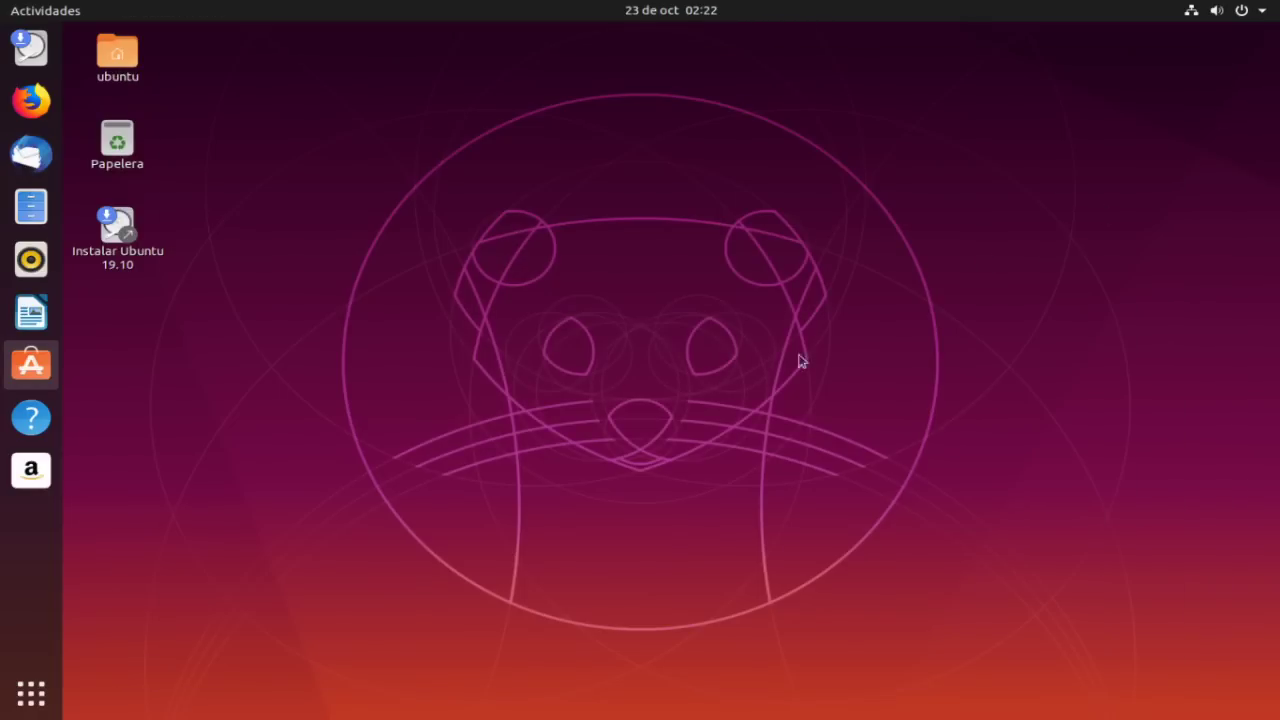
pyautogui.click(53, 425)
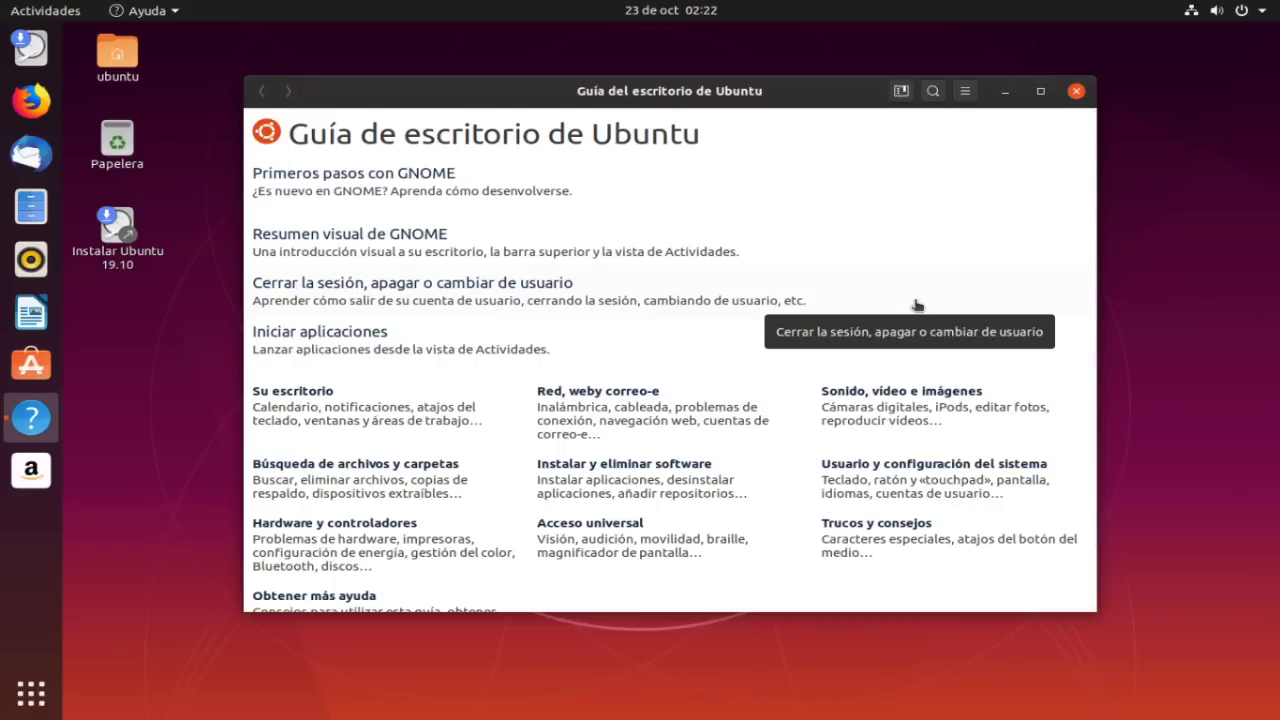
pyautogui.scroll(-2, 917, 305)
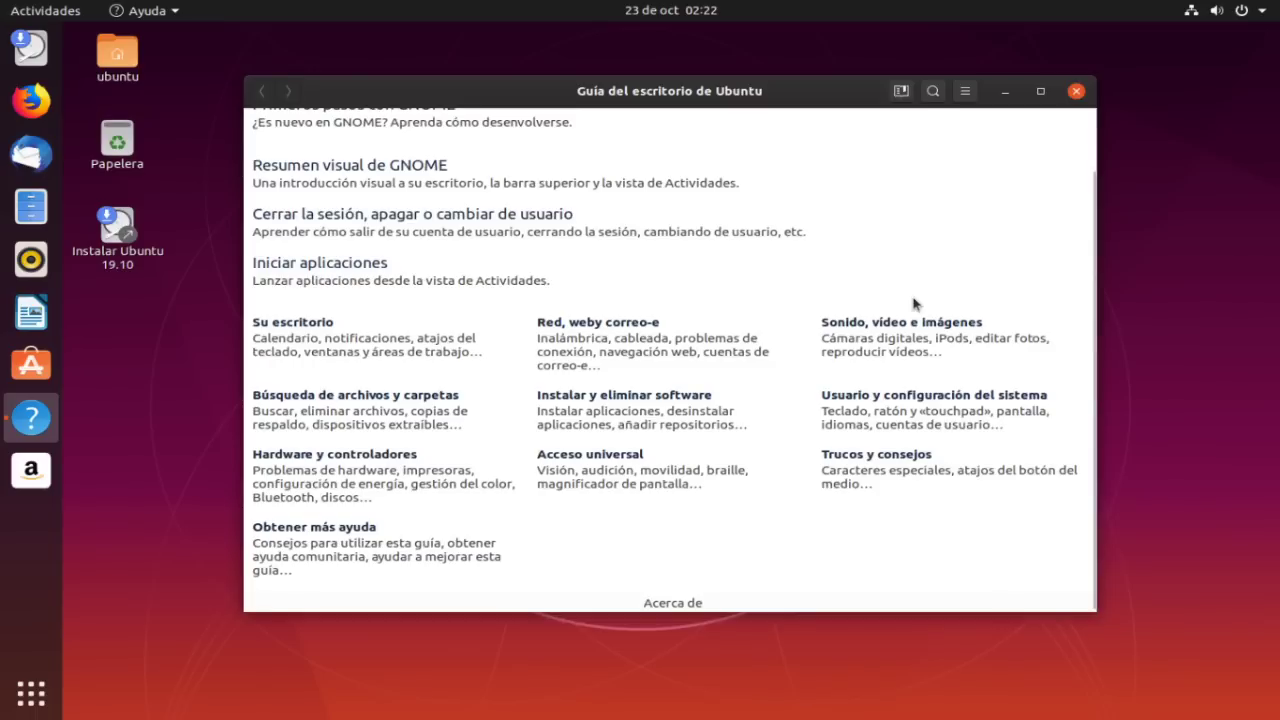
pyautogui.scroll(2, 913, 304)
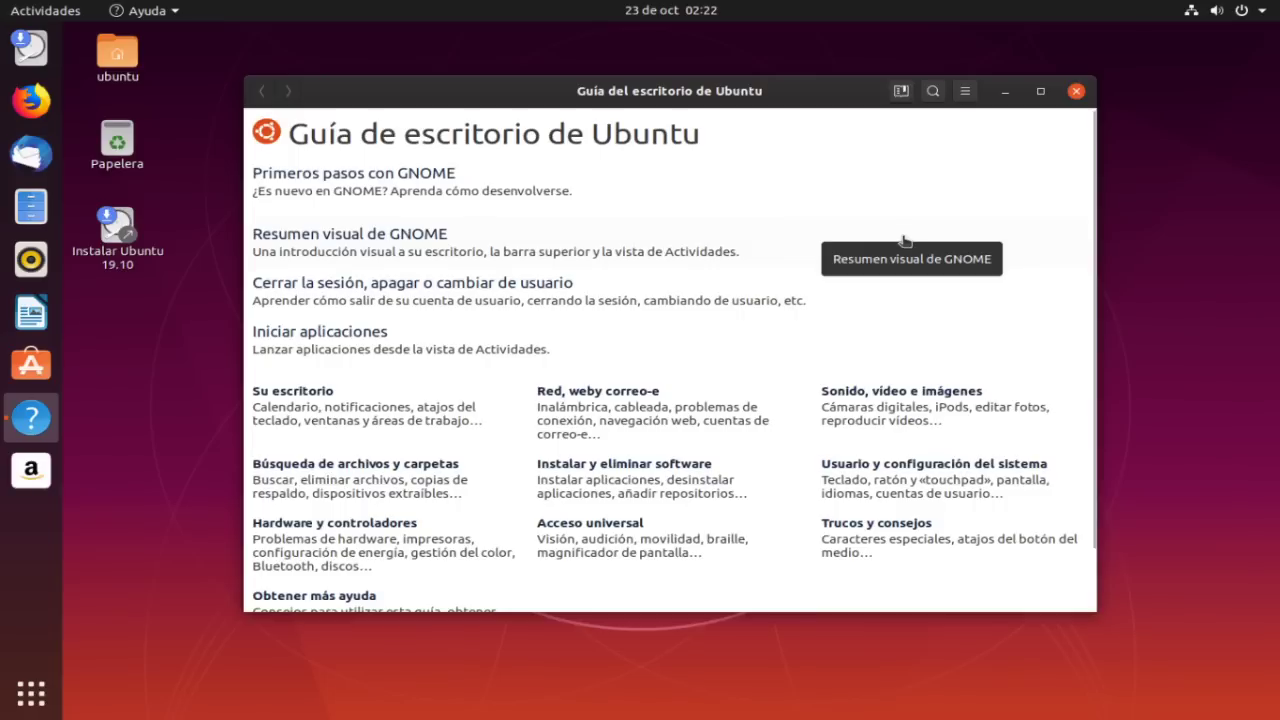
# Read the guide's "Resumen visual de GNOME" page down to the "Menú del sistema" section, and close the guide
pyautogui.click(318, 252)
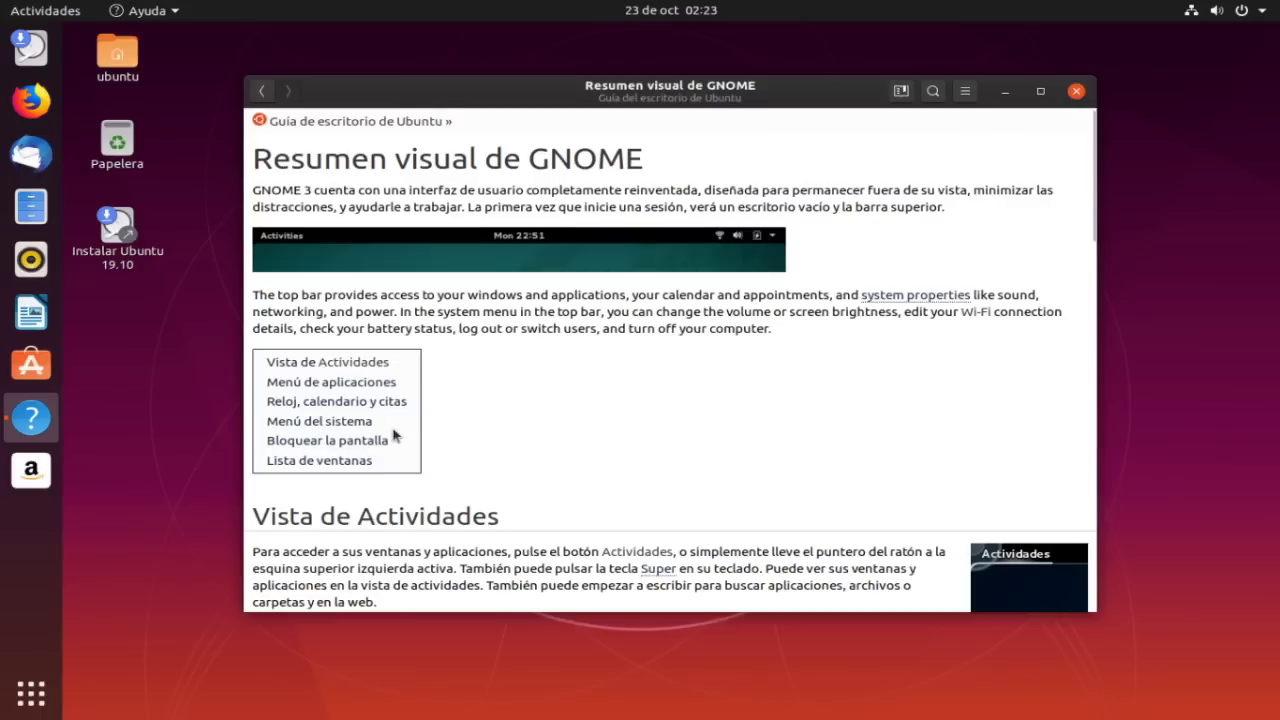
pyautogui.click(117, 145)
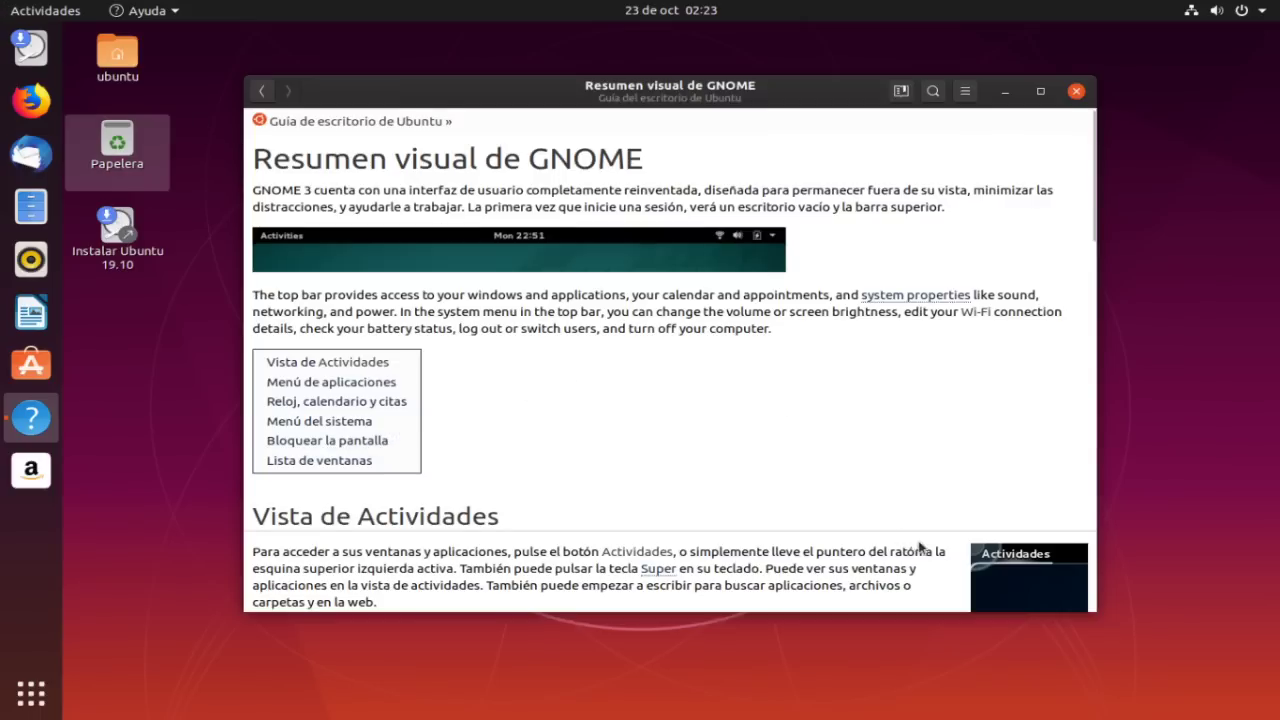
pyautogui.scroll(-5, 460, 205)
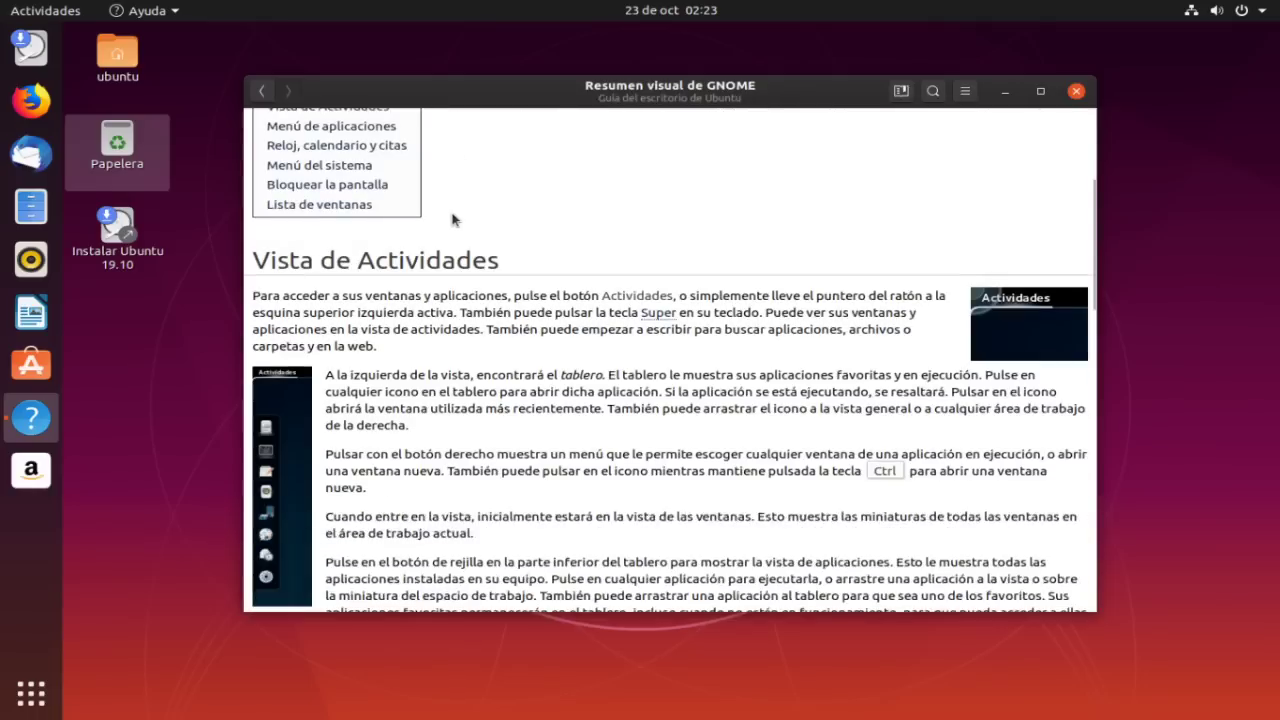
pyautogui.scroll(-7, 452, 219)
pyautogui.scroll(-3, 564, 352)
pyautogui.scroll(-5, 566, 345)
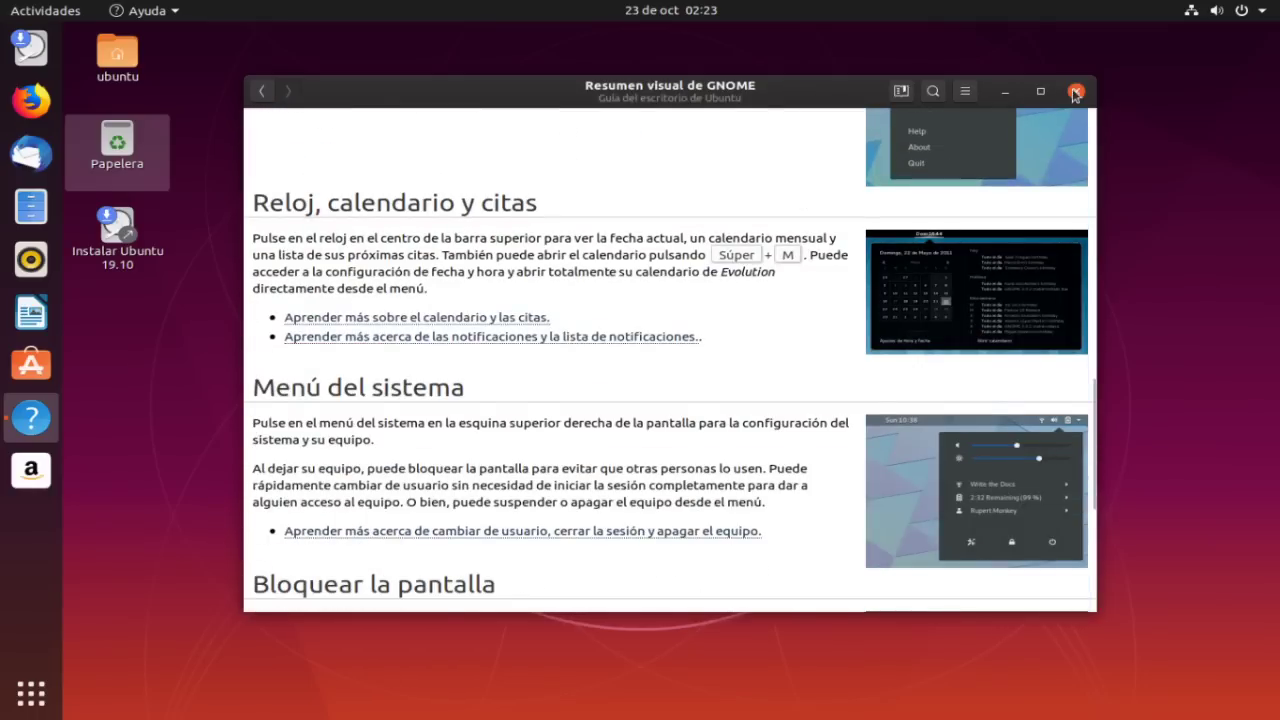
pyautogui.click(1075, 92)
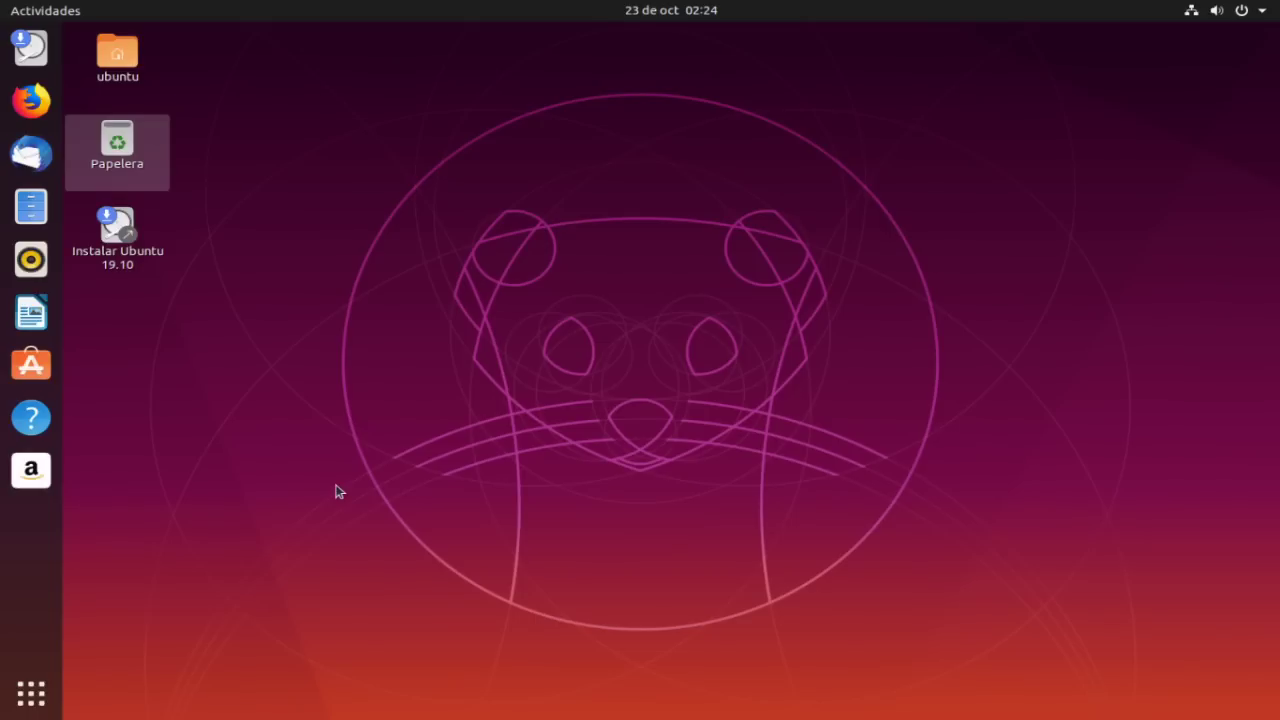
# View the Amazon.com home page in Firefox and close the browser
pyautogui.press('super+2')
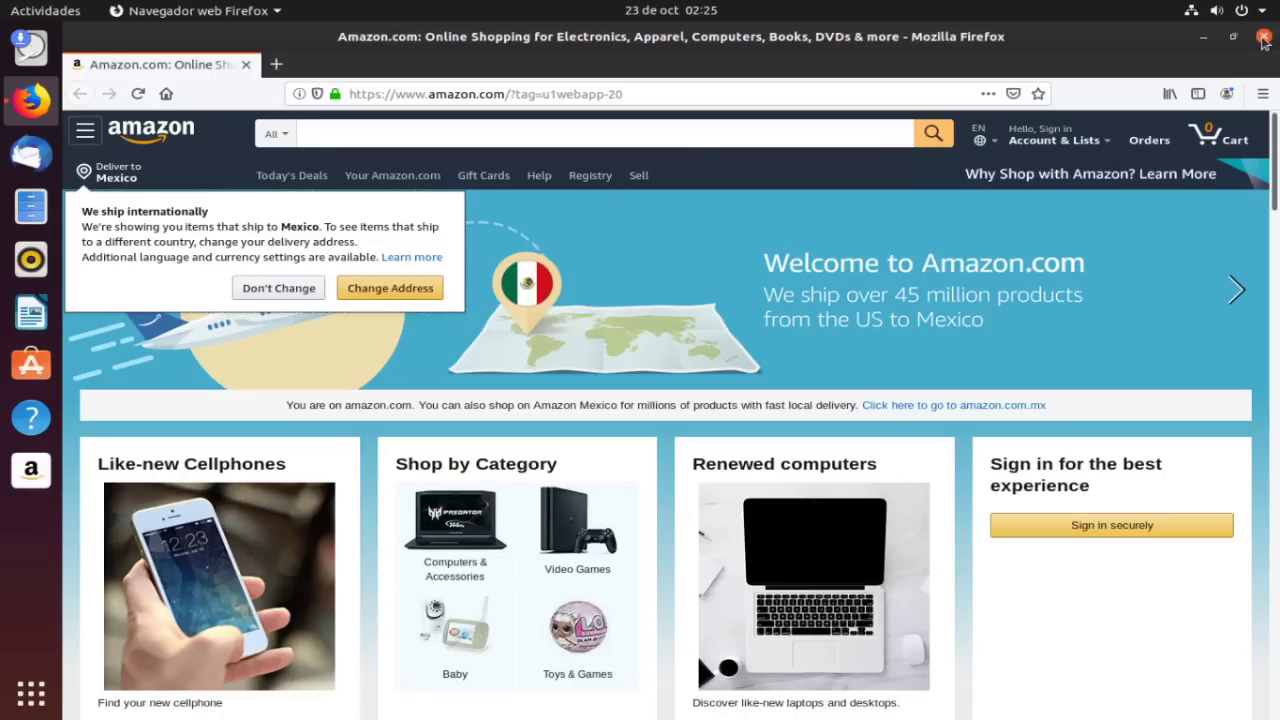
pyautogui.hotkey('alt', 'F4')
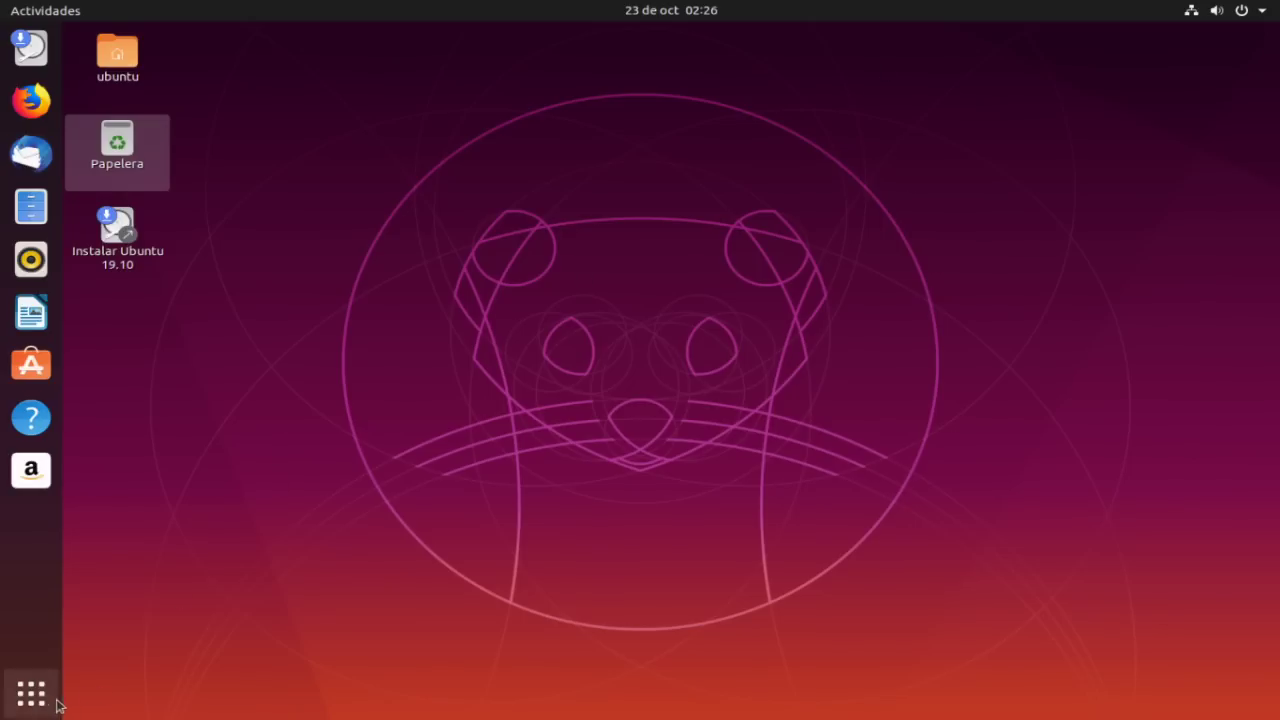
# Look through all installed applications, check the software updater for available updates, and close it without installing anything
pyautogui.press('super')
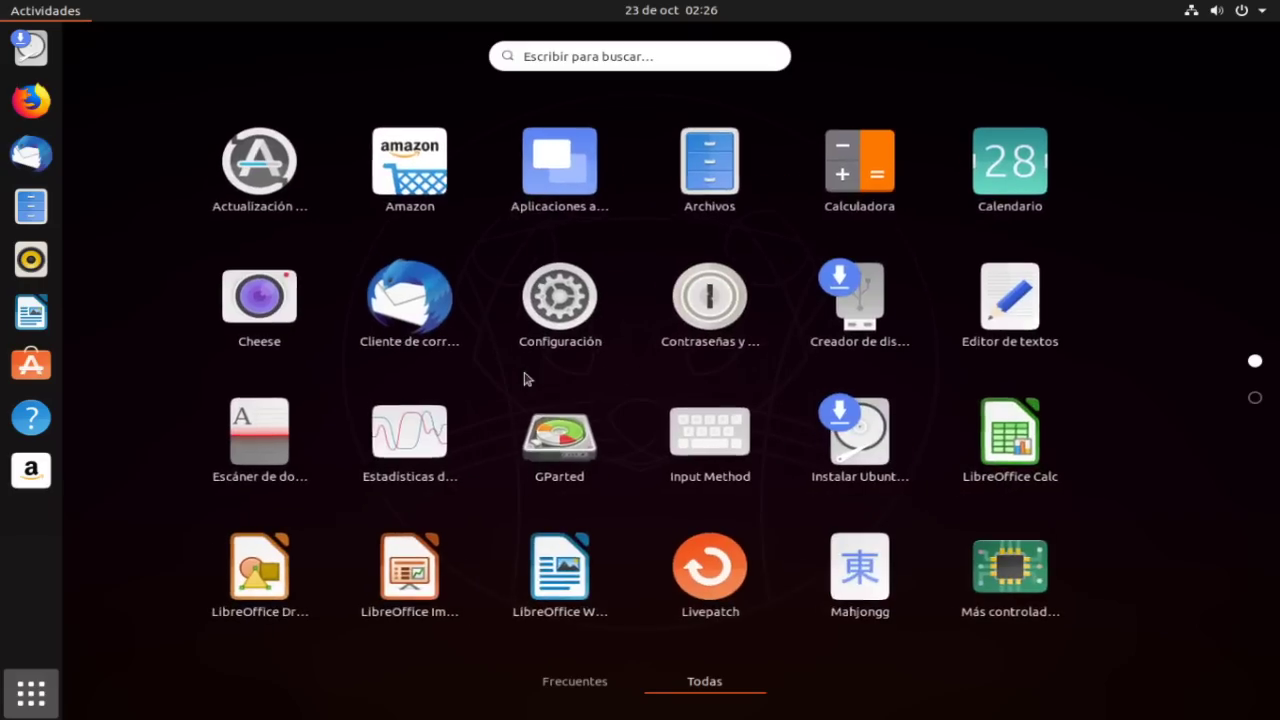
pyautogui.scroll(-1, 757, 408)
pyautogui.scroll(1, 757, 408)
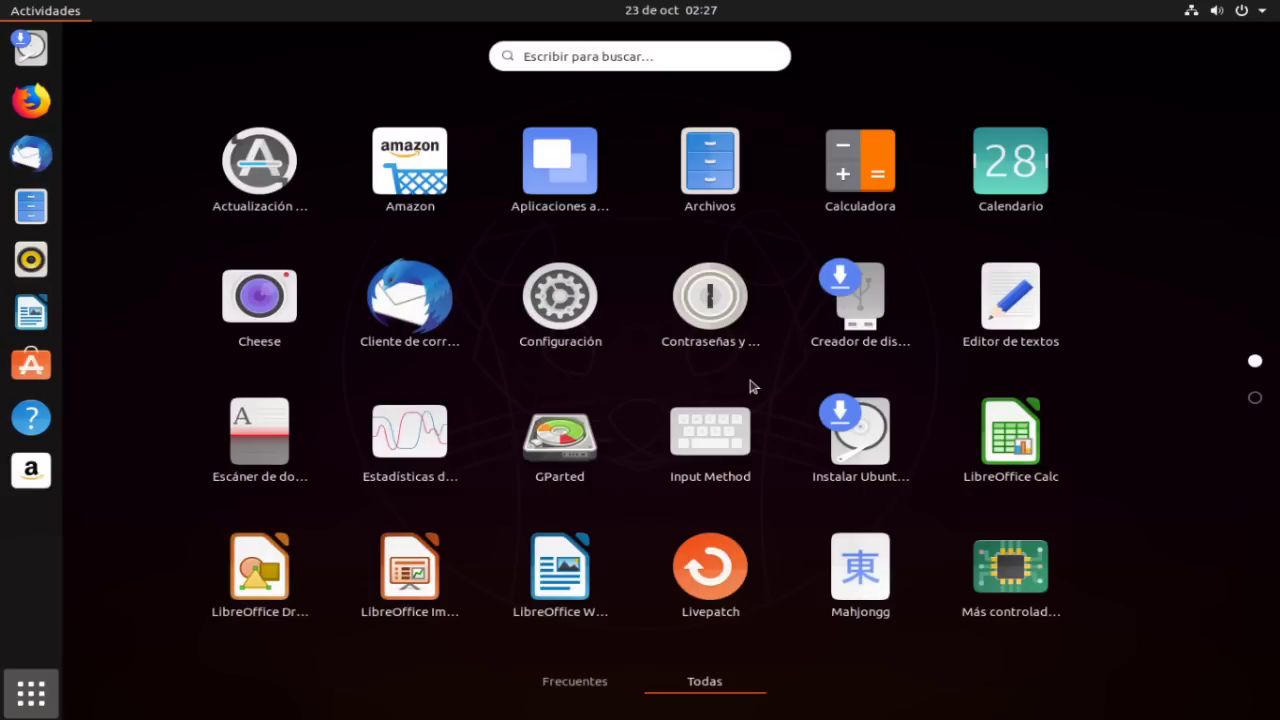
pyautogui.click(291, 209)
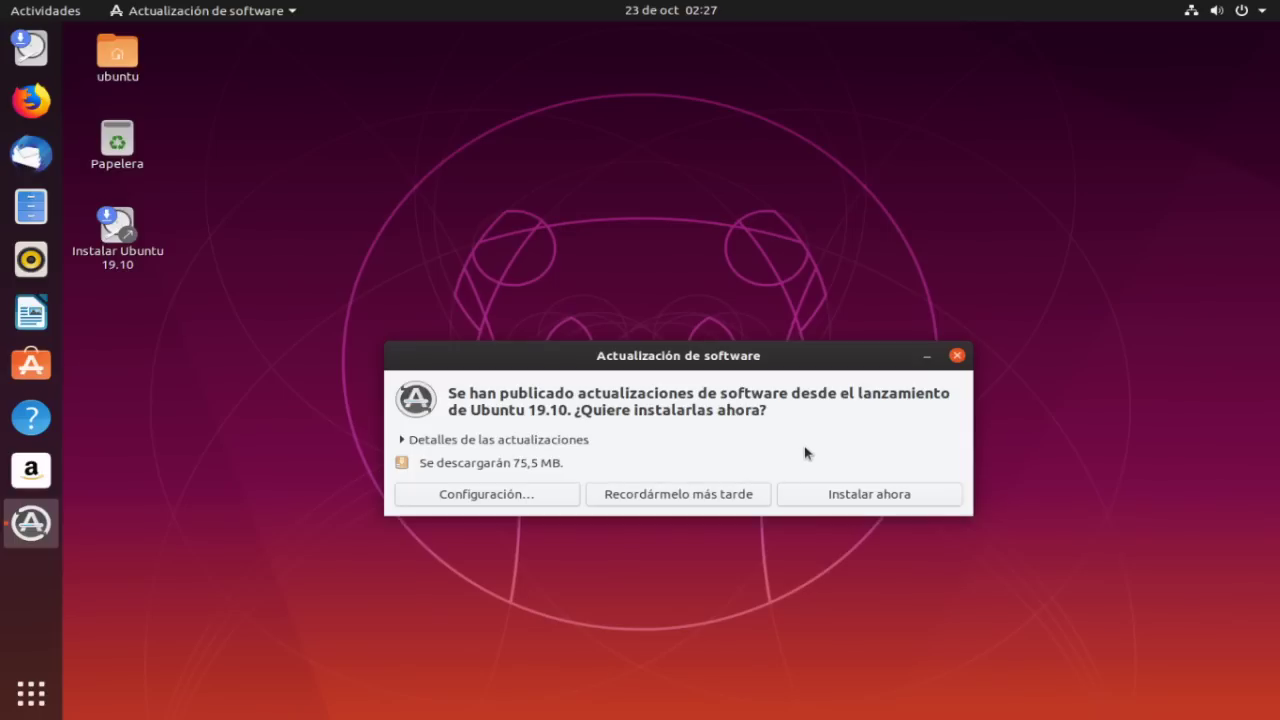
pyautogui.click(957, 355)
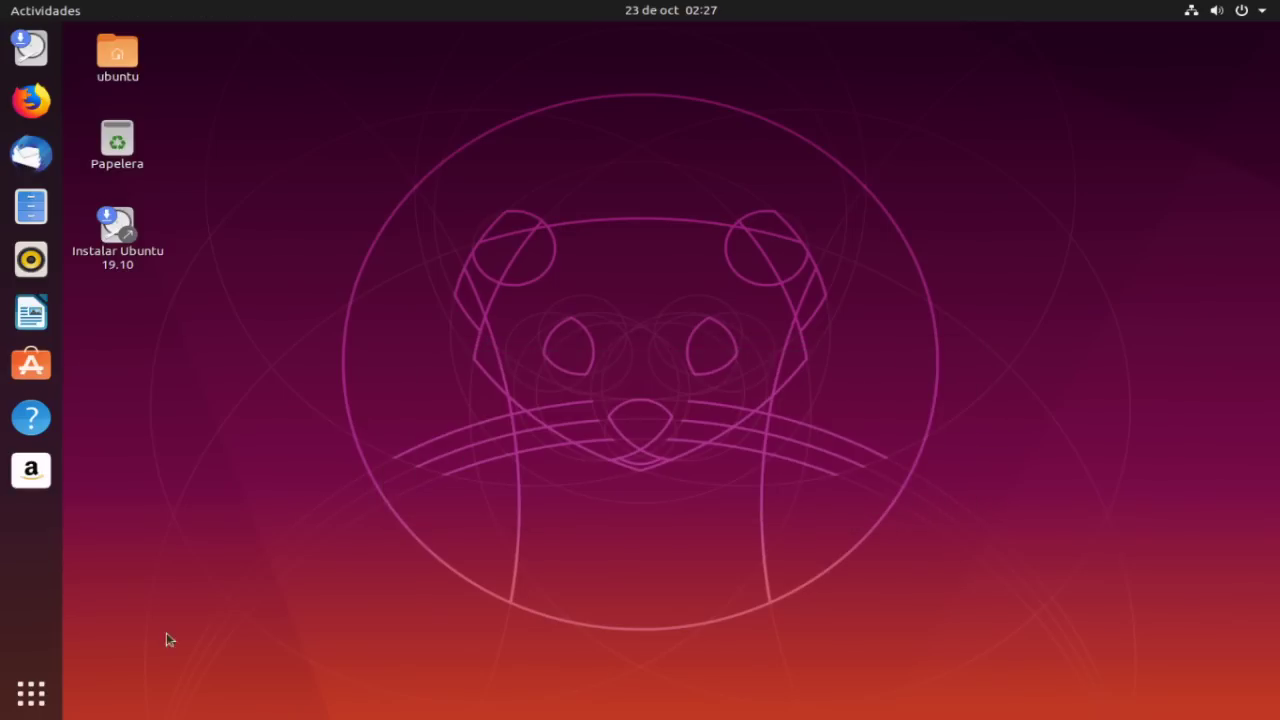
# View the programs listed in the startup applications preferences and close the dialog
pyautogui.click(31, 693)
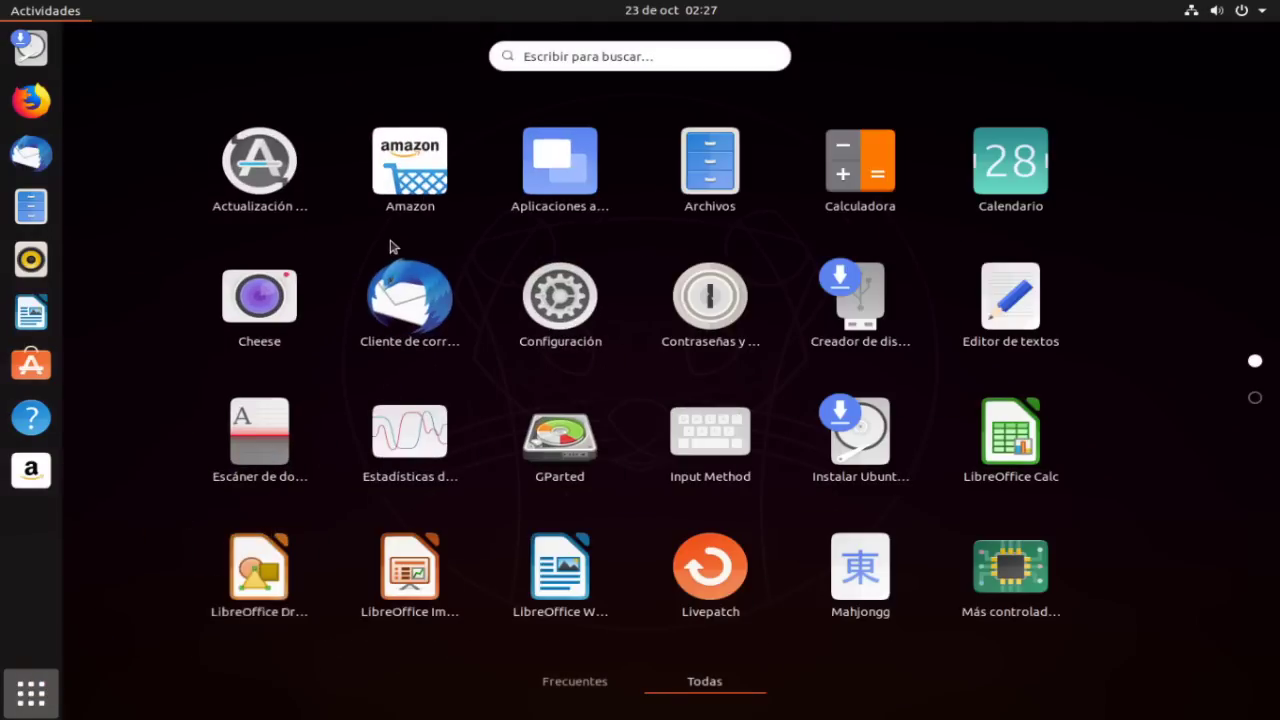
pyautogui.click(566, 150)
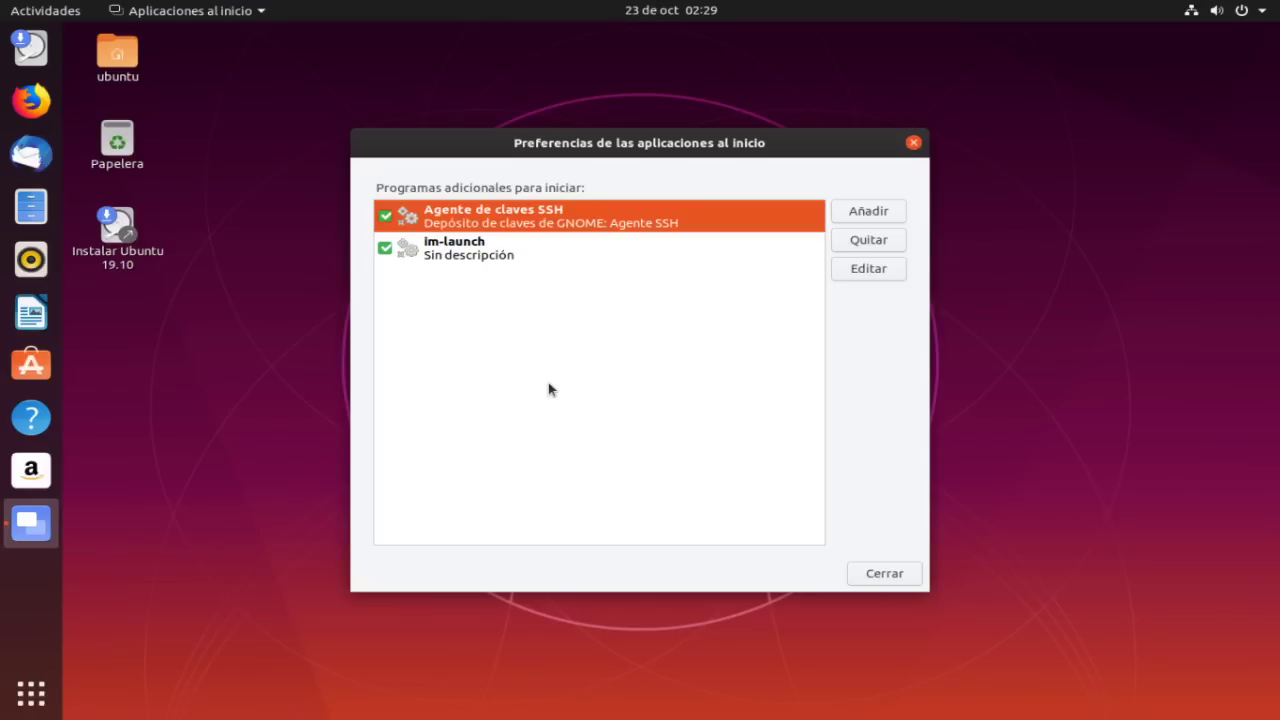
pyautogui.click(913, 142)
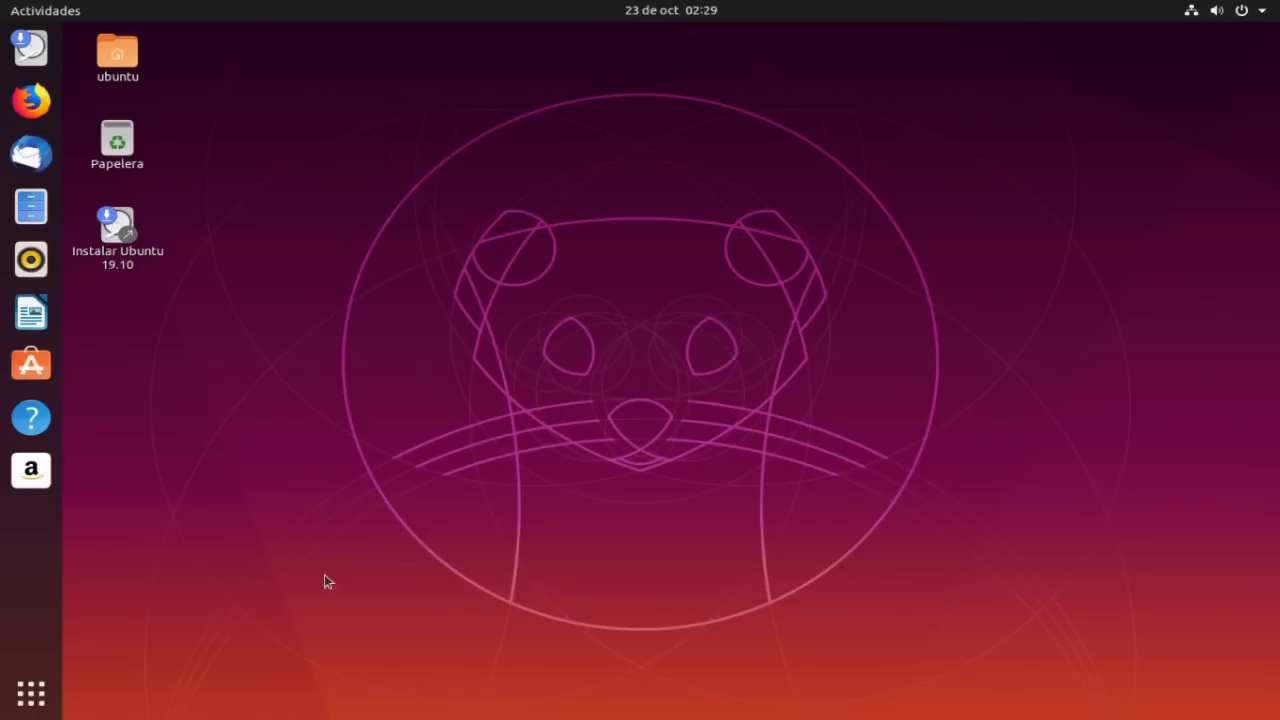
# Open the Calculator, view its available modes without switching, and close it
pyautogui.click(31, 693)
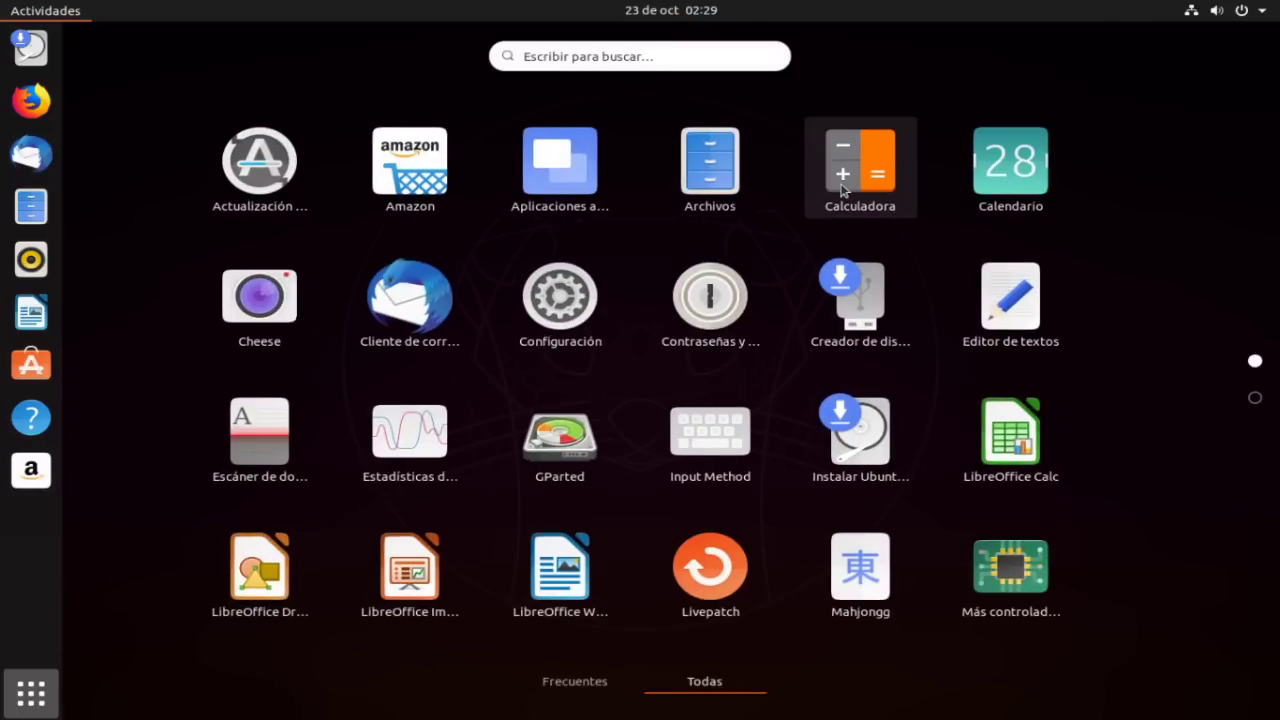
pyautogui.click(856, 173)
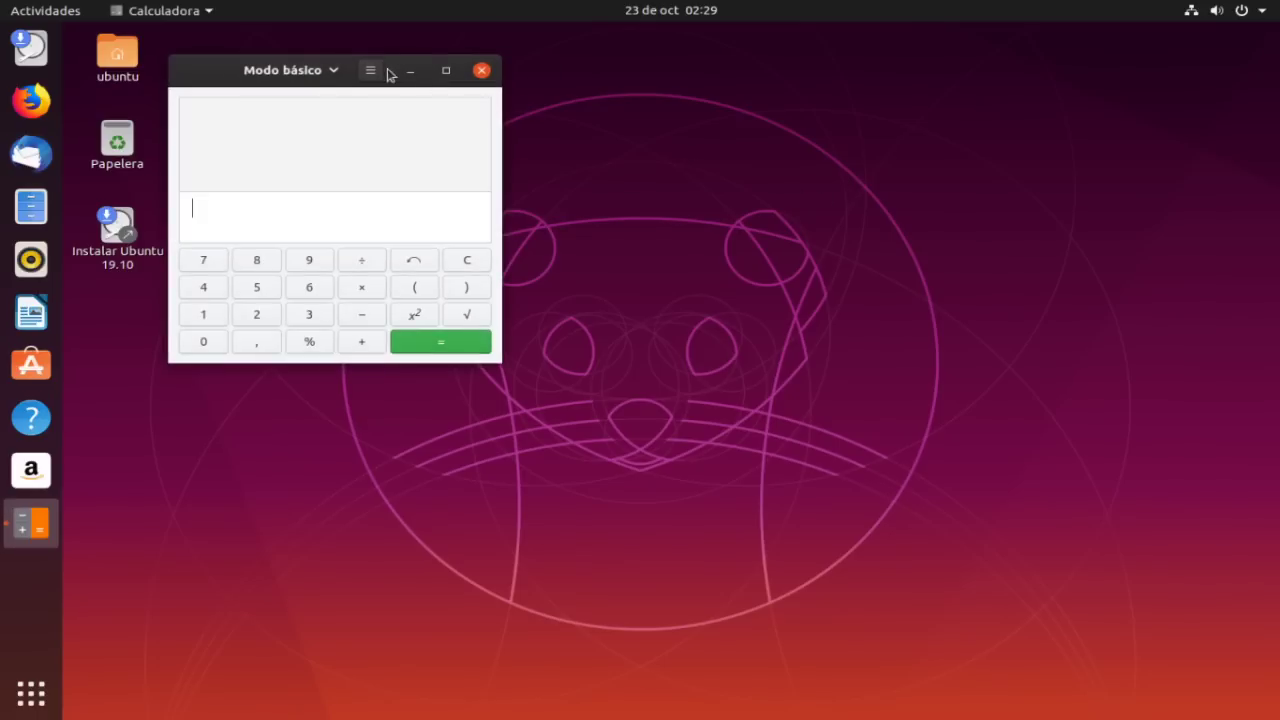
pyautogui.click(310, 78)
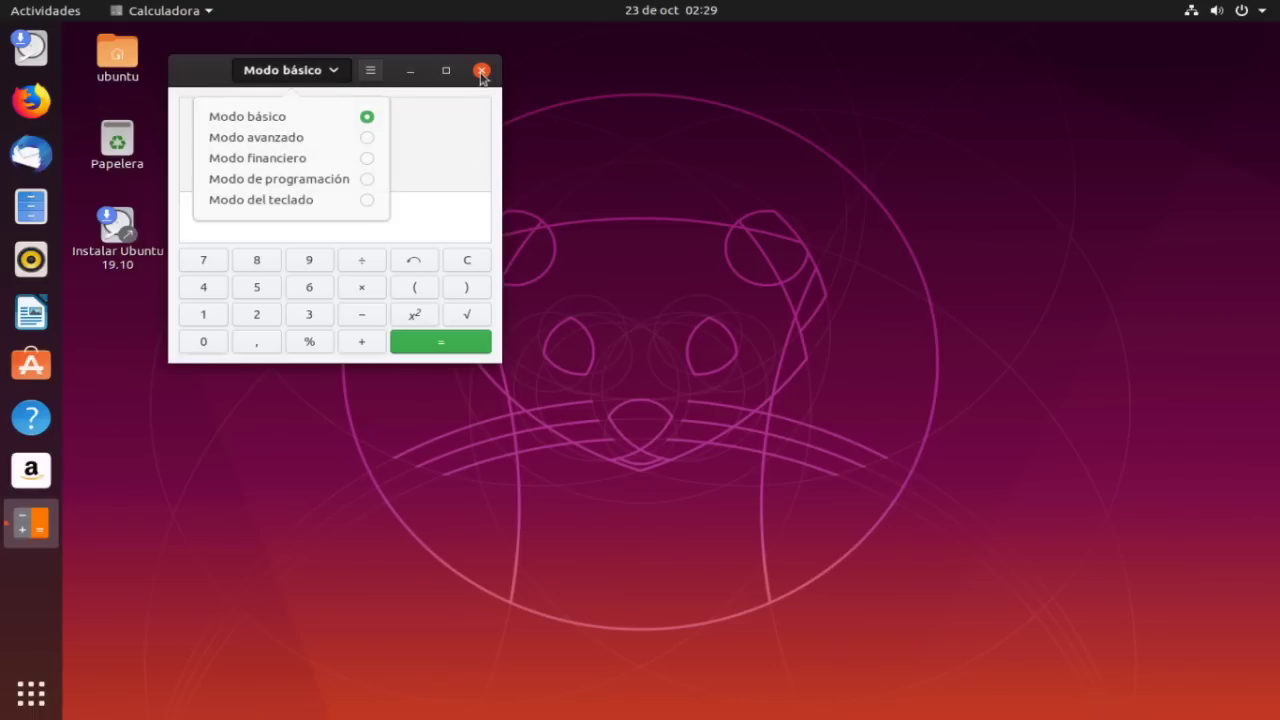
pyautogui.click(443, 150)
pyautogui.click(482, 70)
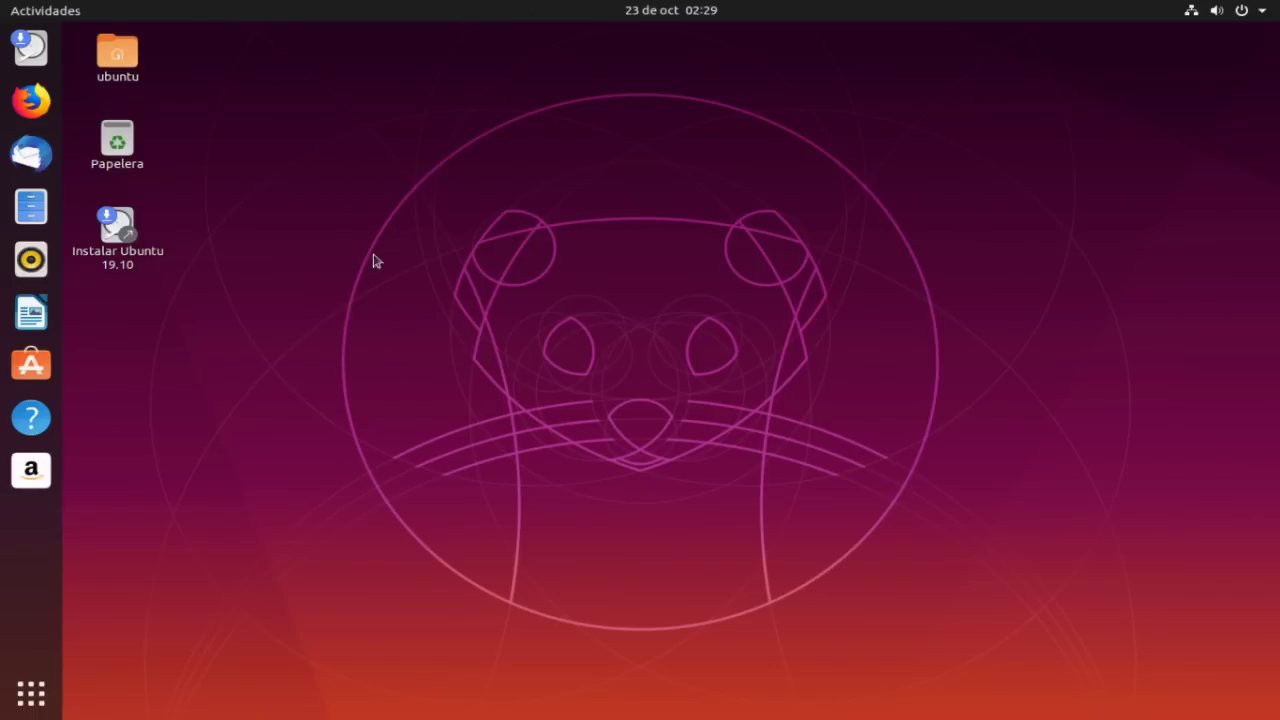
# View the Calendar in a smaller window, preview the new event form for October 24 without adding an event, and close the Calendar
pyautogui.click(31, 692)
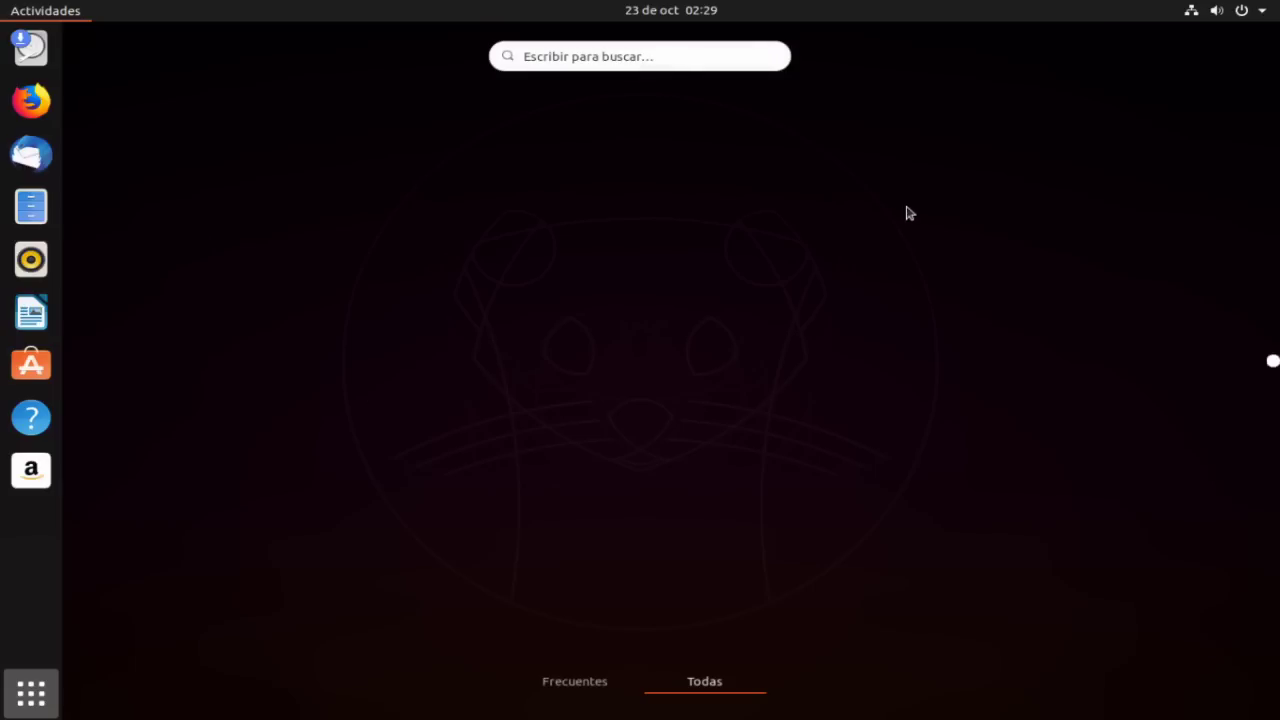
pyautogui.click(984, 186)
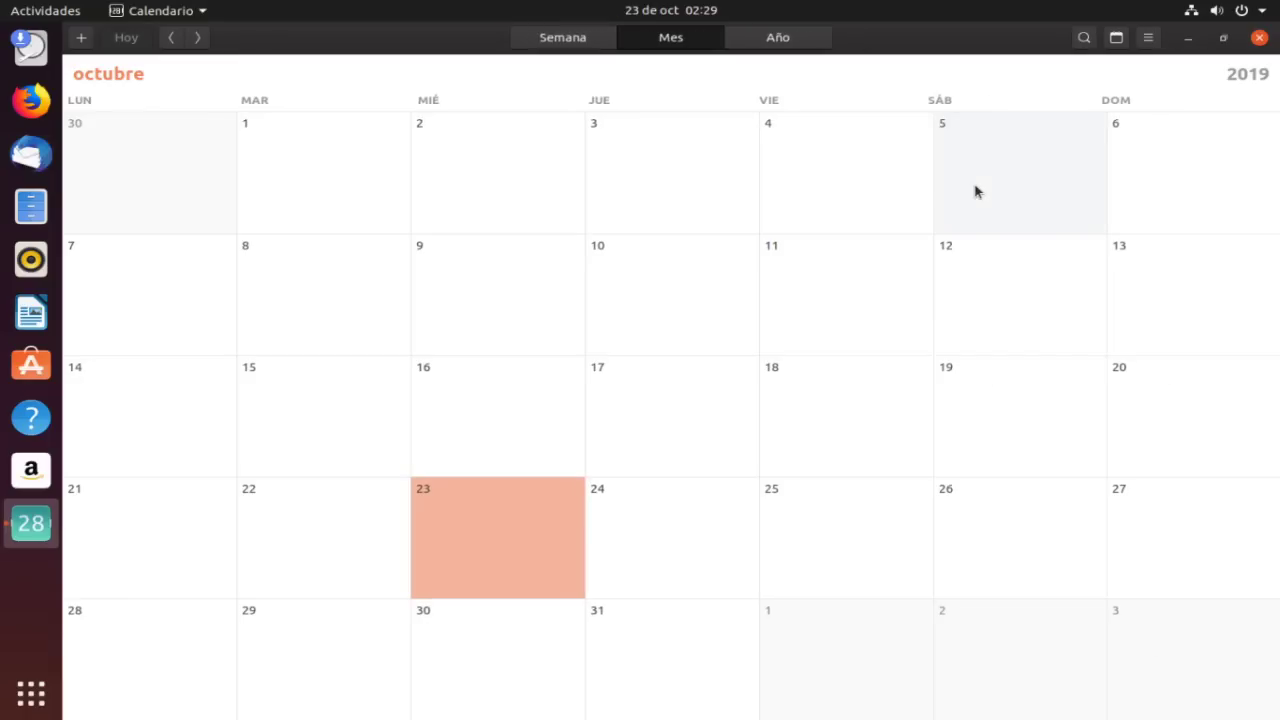
pyautogui.click(1223, 38)
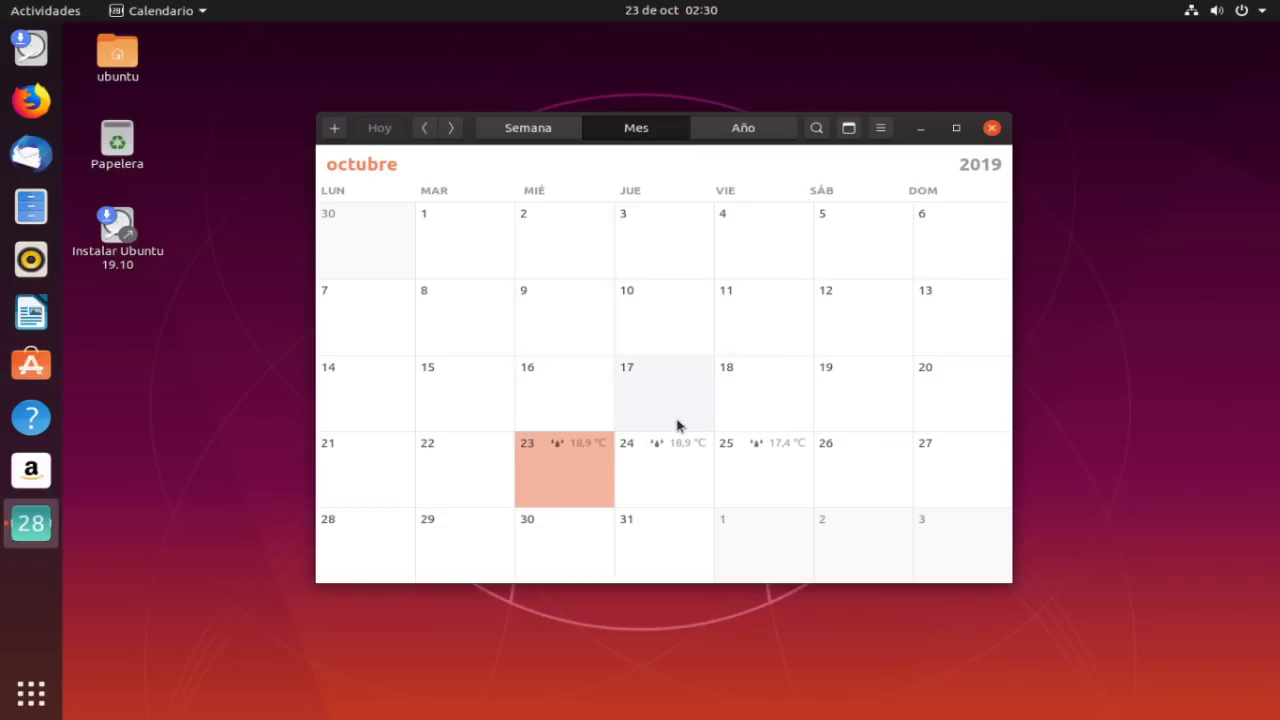
pyautogui.click(677, 484)
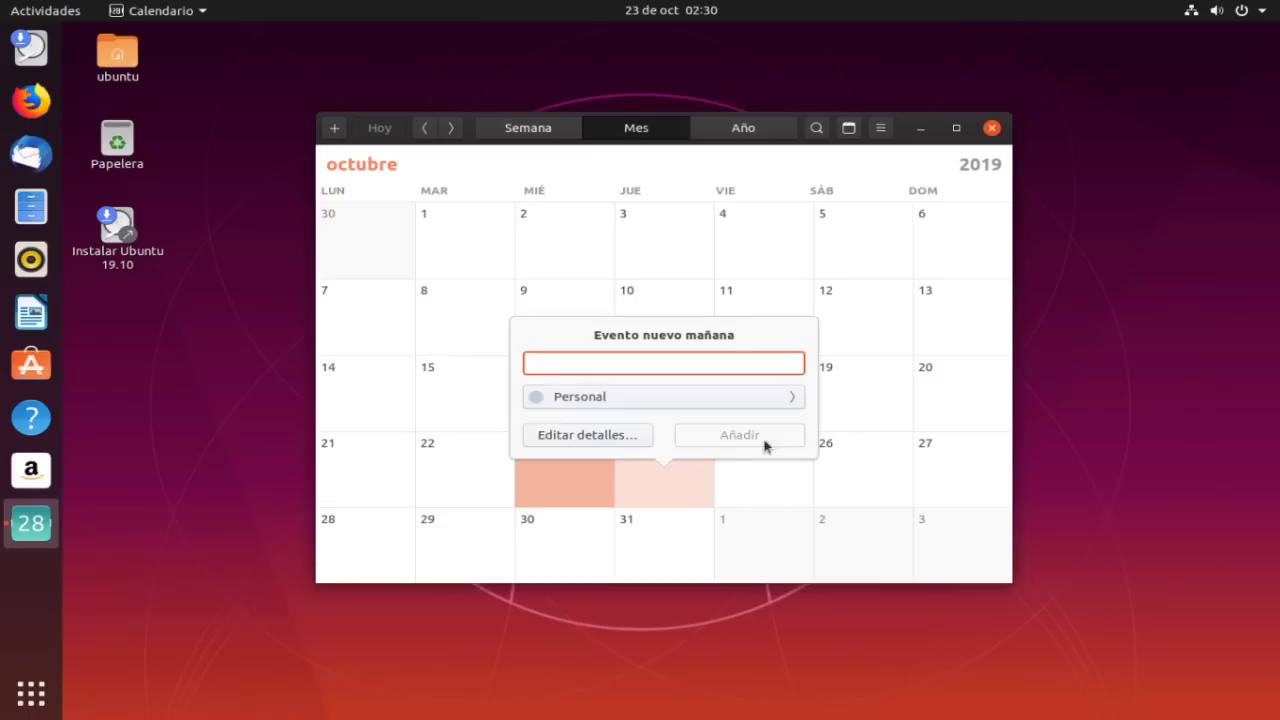
pyautogui.click(651, 532)
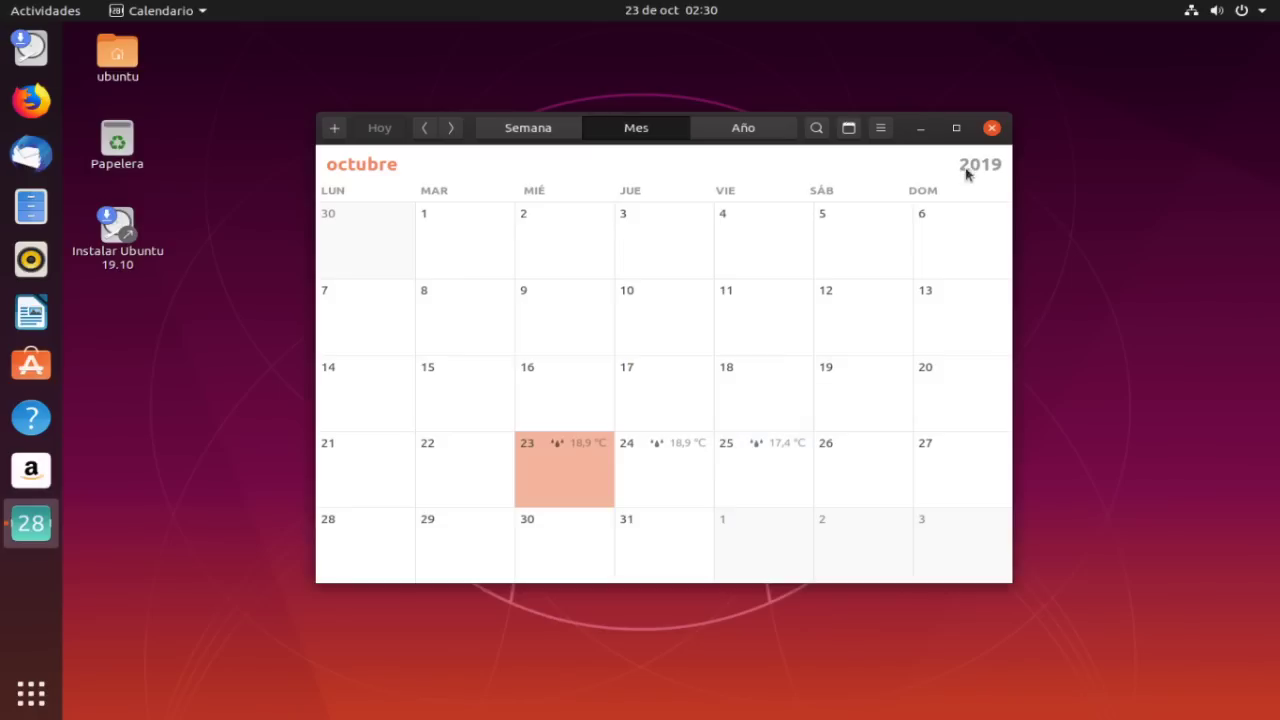
pyautogui.click(989, 131)
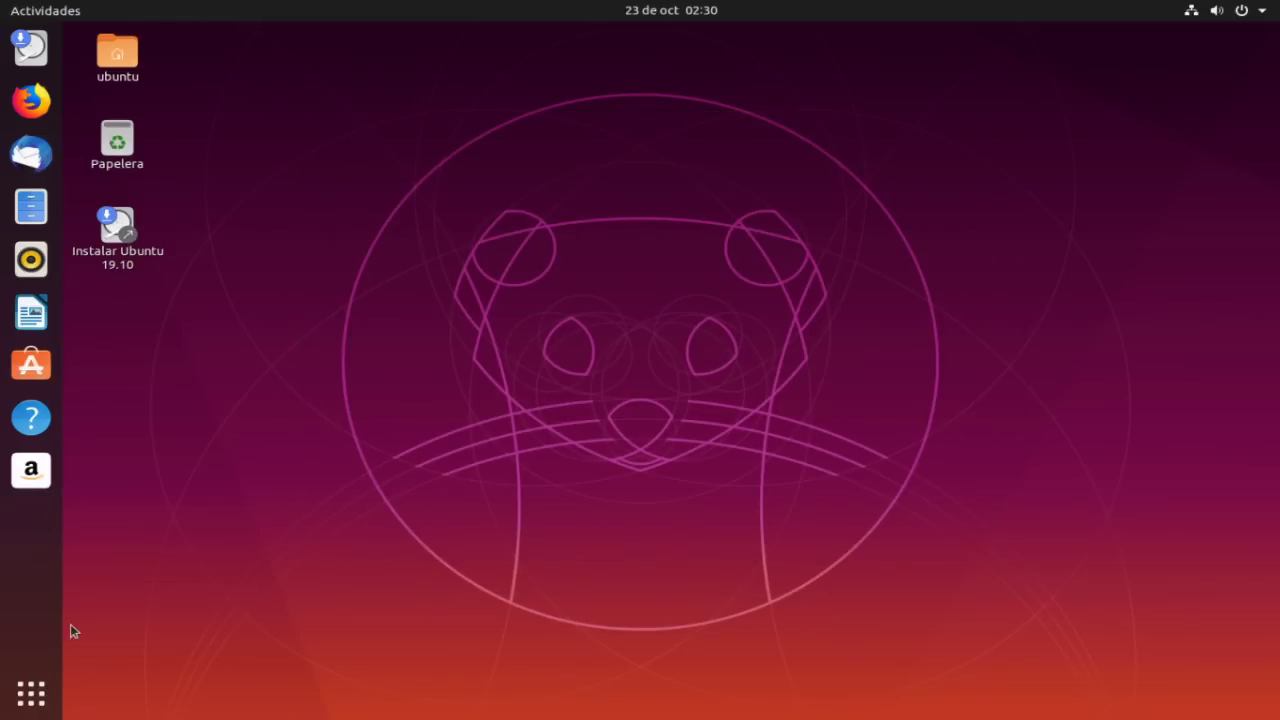
# Open the Cheese webcam application, move its window clear of the desktop icons to view it, and close it
pyautogui.click(31, 693)
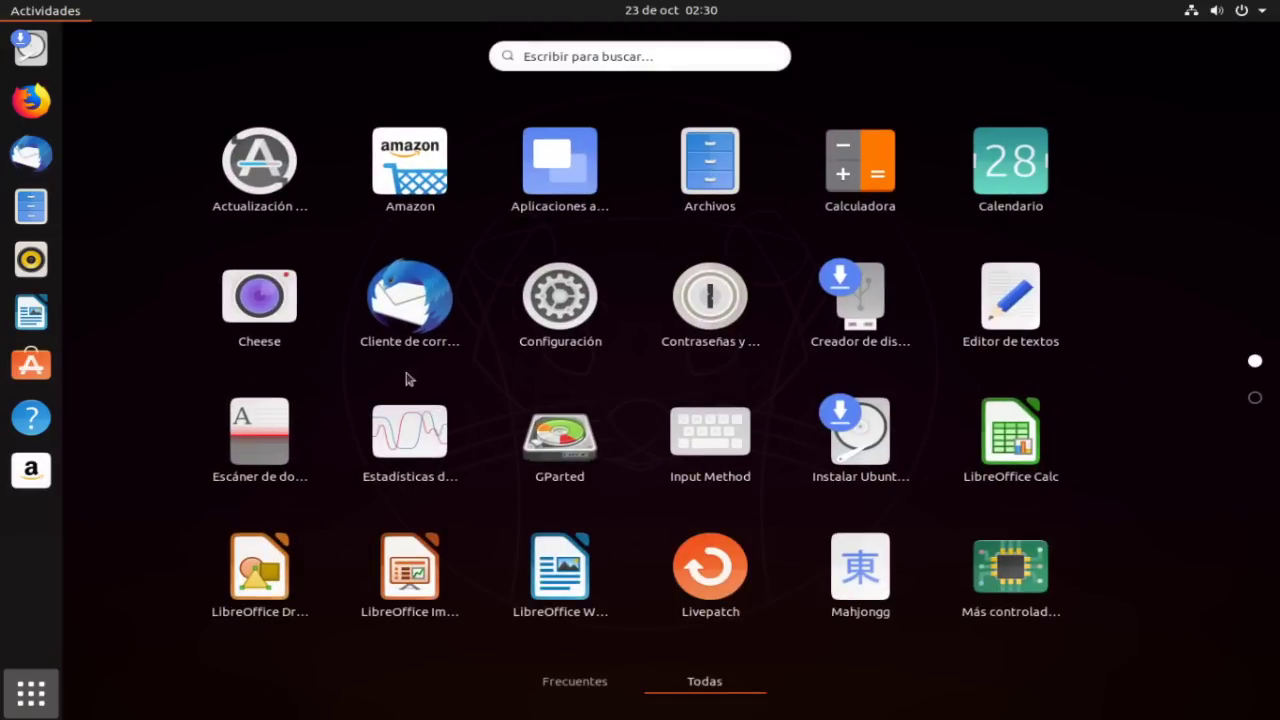
pyautogui.click(289, 331)
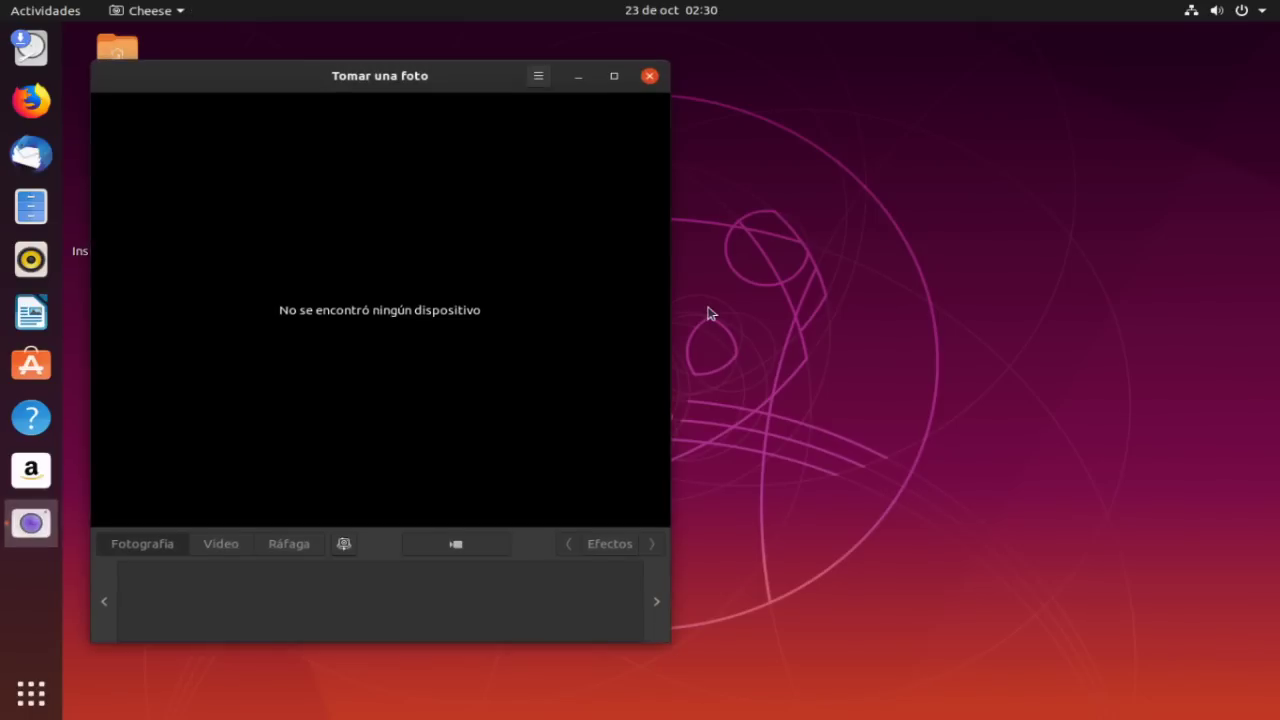
pyautogui.moveTo(272, 90); pyautogui.dragTo(491, 74)
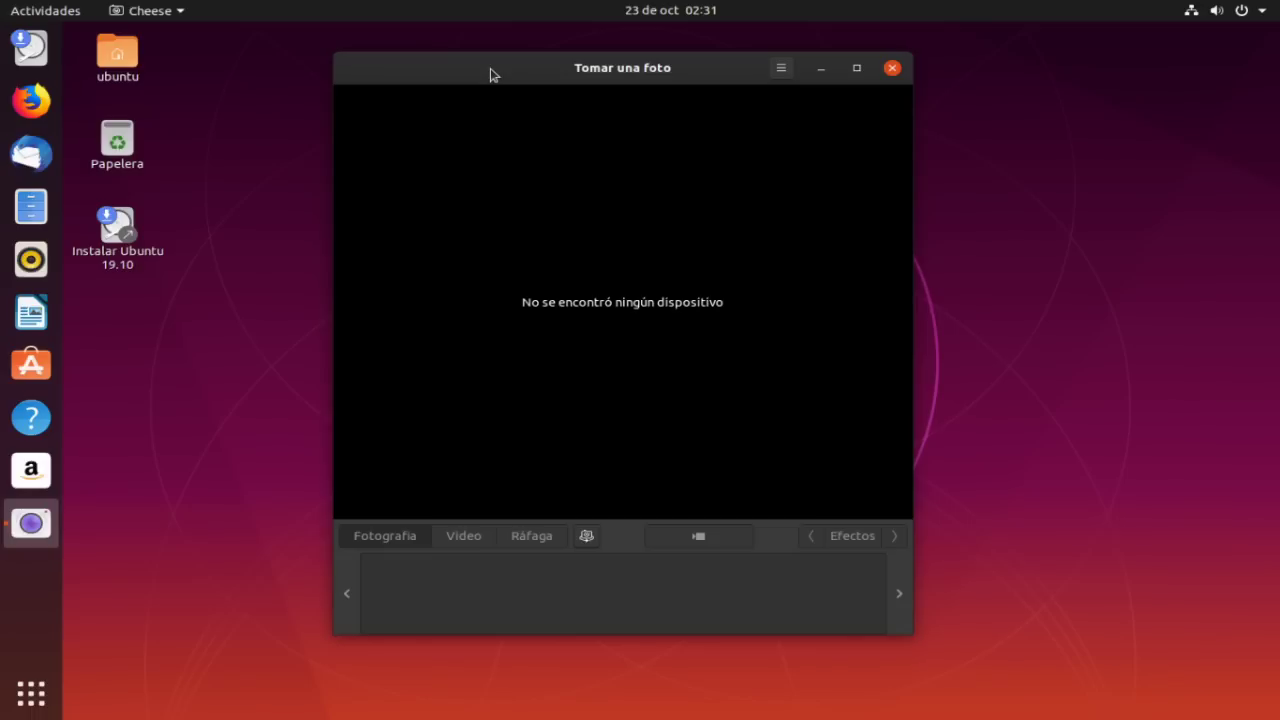
pyautogui.click(890, 69)
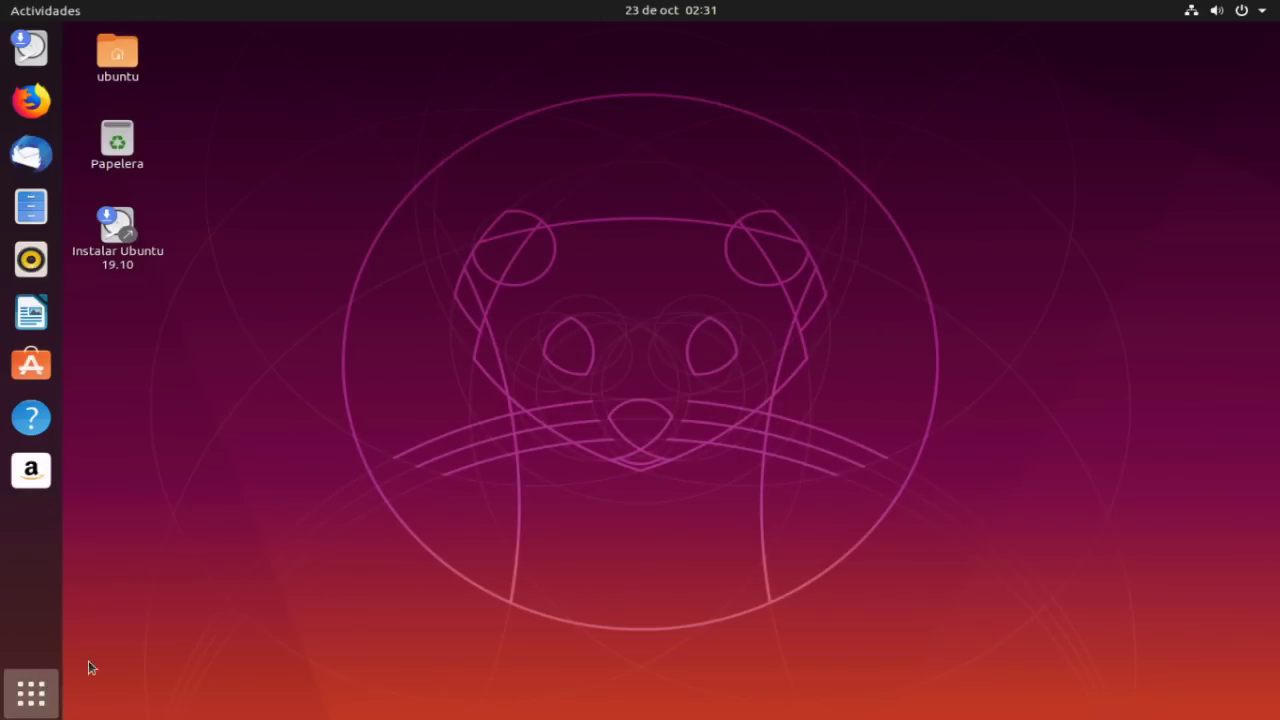
# Open the system settings and view the "Luz nocturna" options for the monitors
pyautogui.click(31, 693)
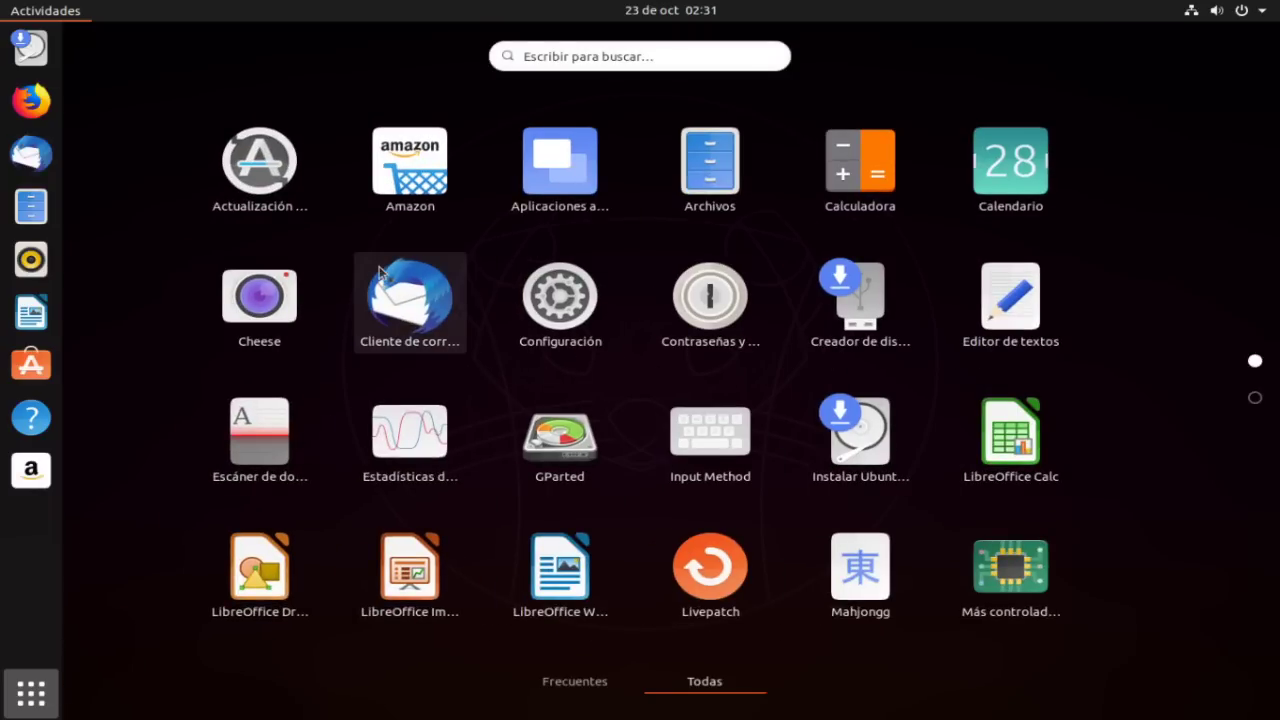
pyautogui.click(560, 300)
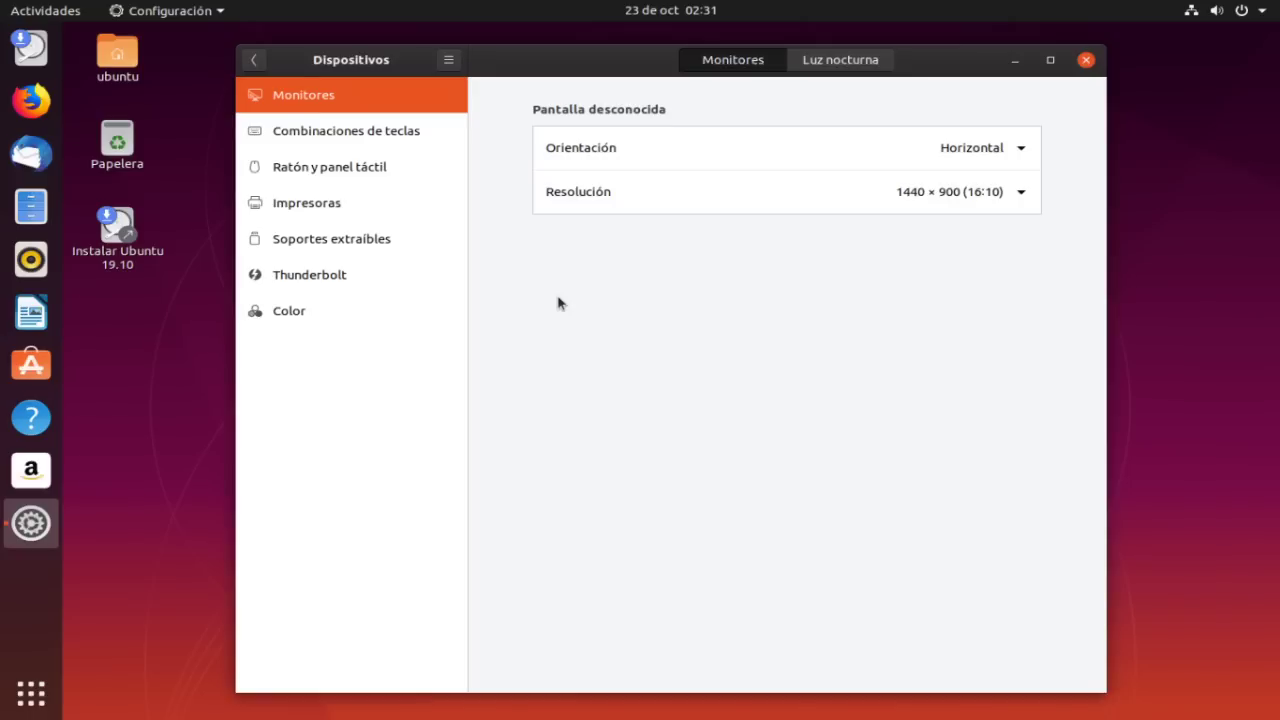
pyautogui.click(831, 59)
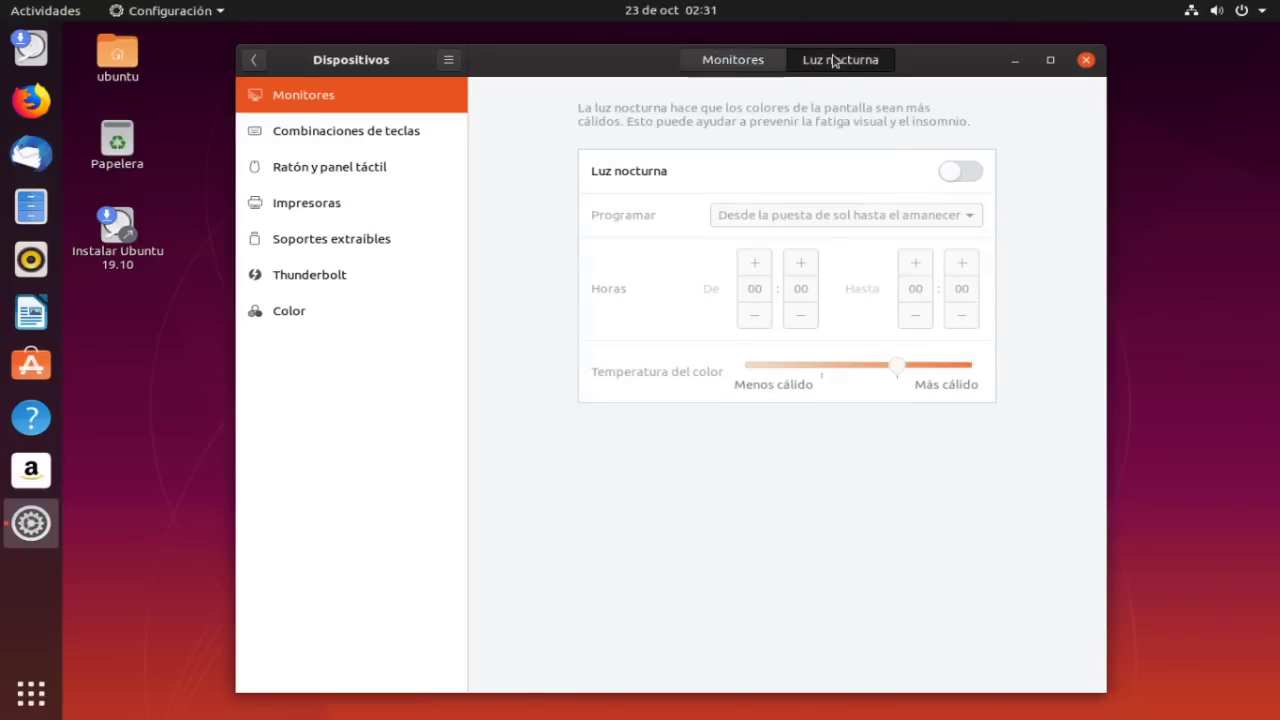
# Switch the night light on and back off, and return to the monitor's orientation and resolution options
pyautogui.click(966, 177)
pyautogui.click(966, 177)
pyautogui.click(776, 58)
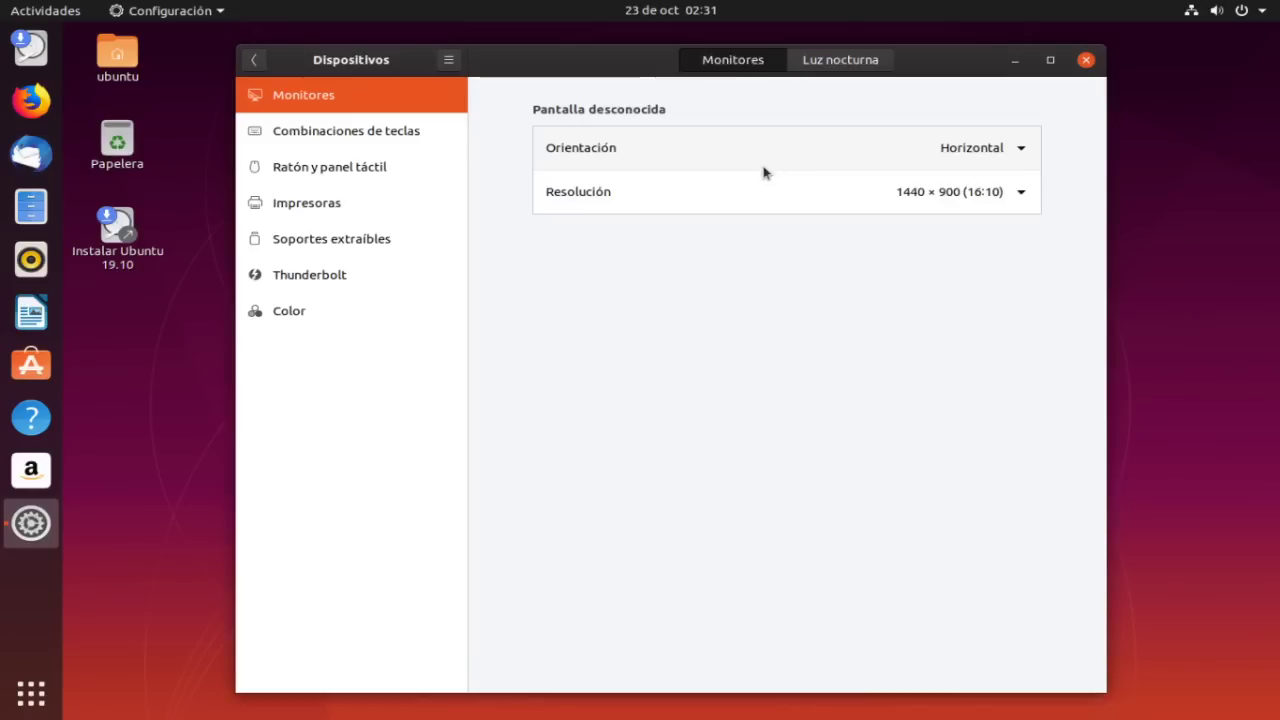
# View the device settings for keyboard shortcuts, mouse and touchpad, printers, removable media and Thunderbolt
pyautogui.click(386, 125)
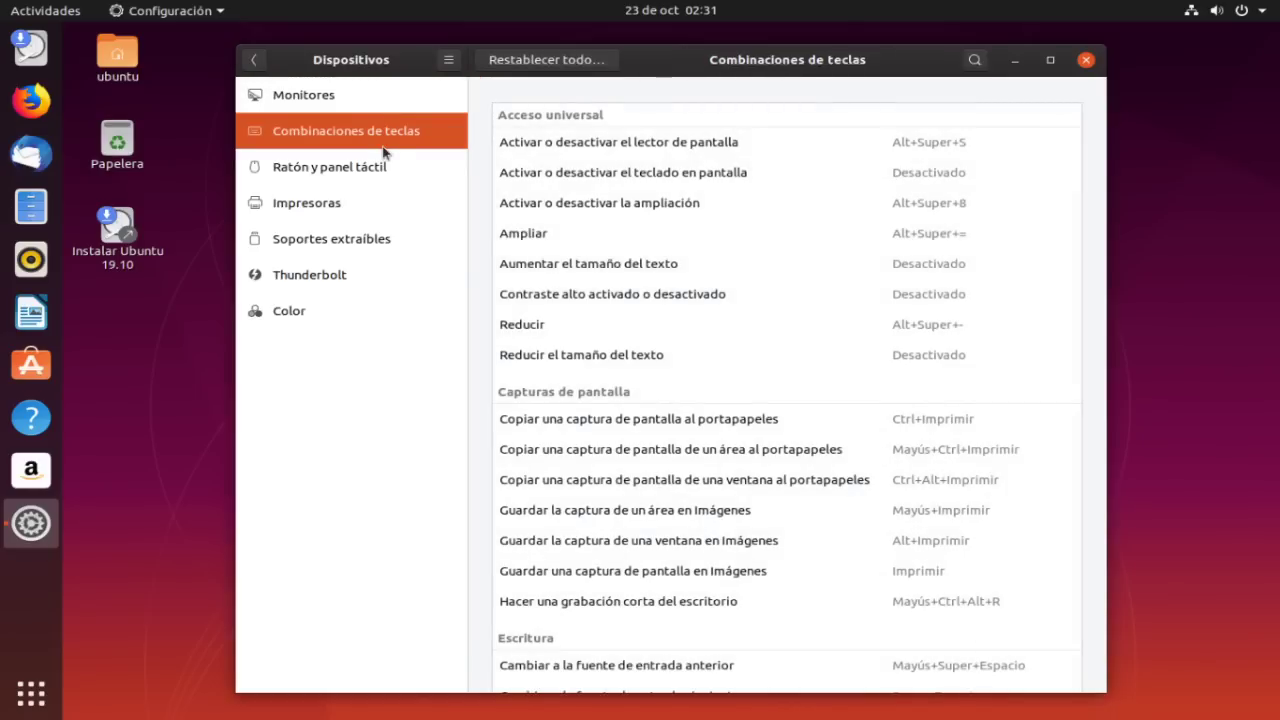
pyautogui.click(375, 195)
pyautogui.click(381, 175)
pyautogui.click(380, 195)
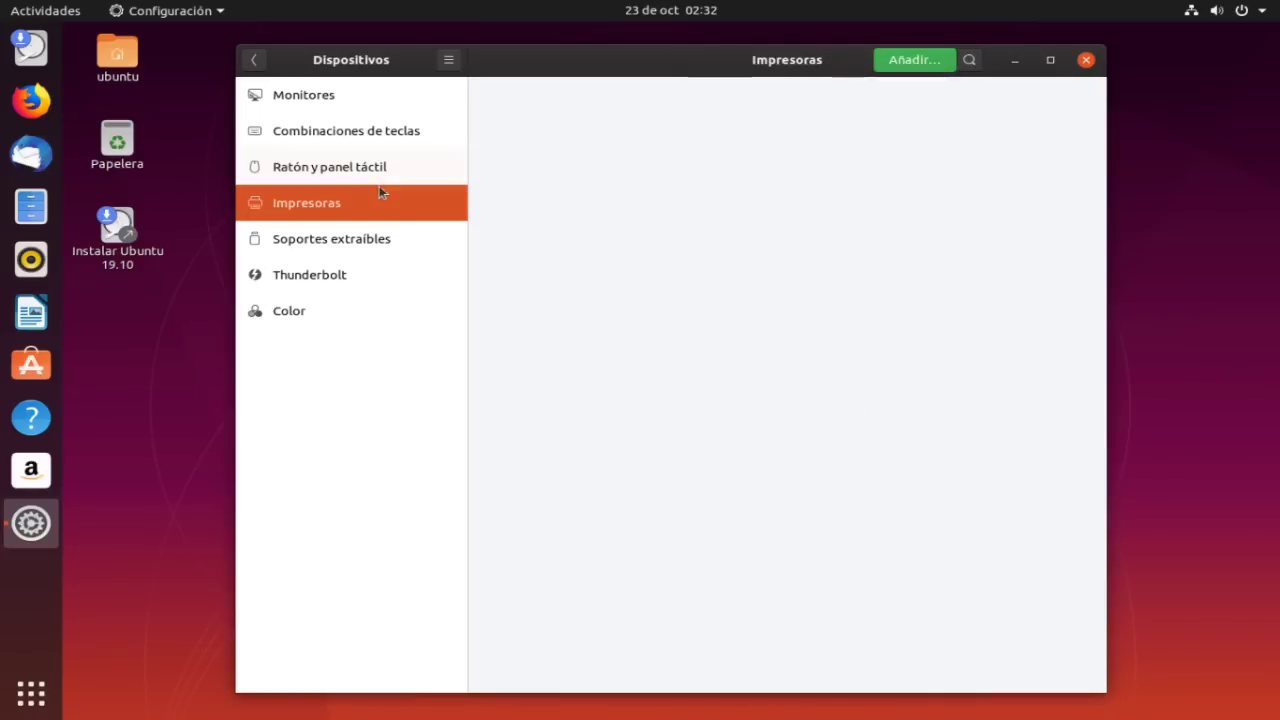
pyautogui.click(380, 245)
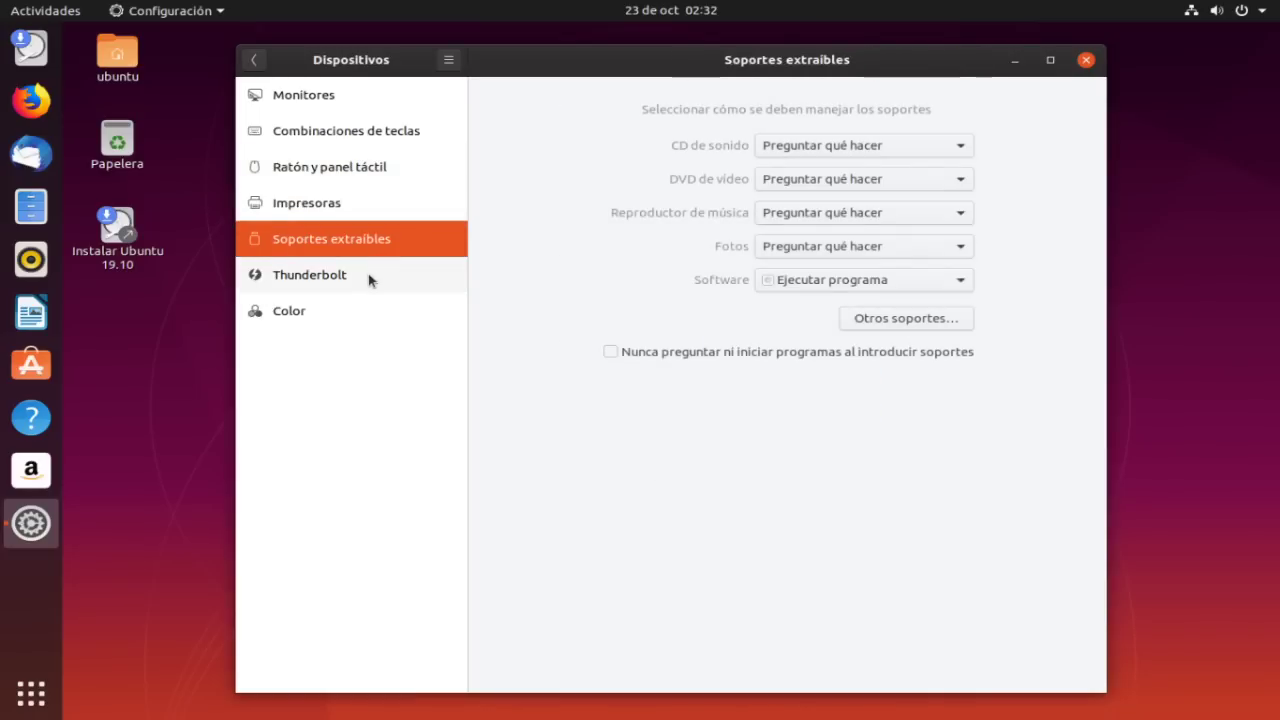
pyautogui.click(367, 276)
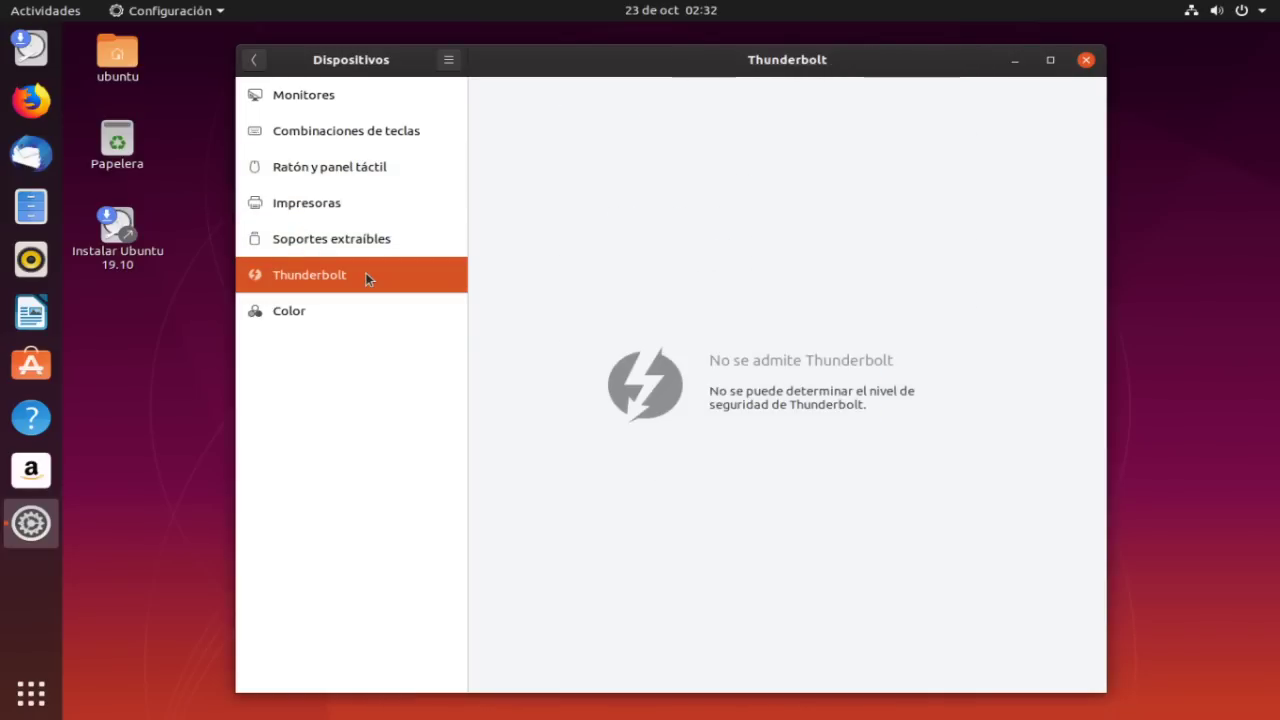
# Return to the main settings list and set the Dock's icon size to 30
pyautogui.click(254, 60)
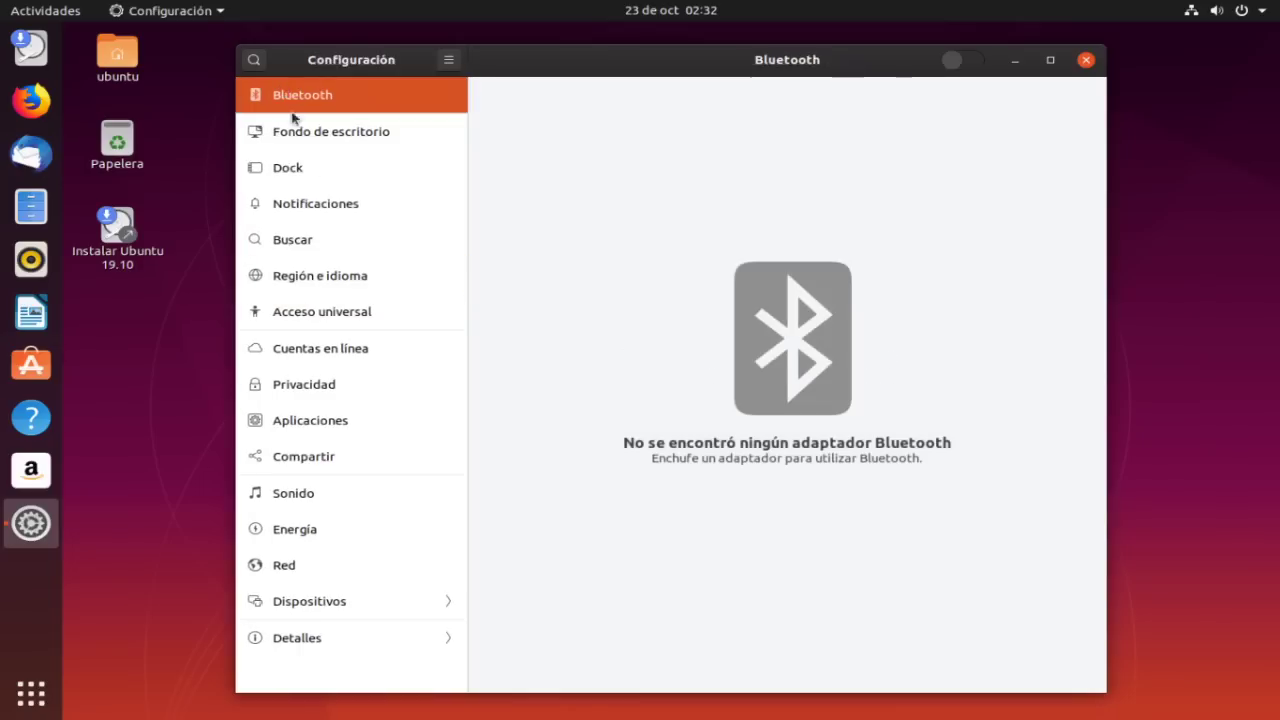
pyautogui.click(321, 169)
pyautogui.moveTo(947, 173); pyautogui.dragTo(873, 173)
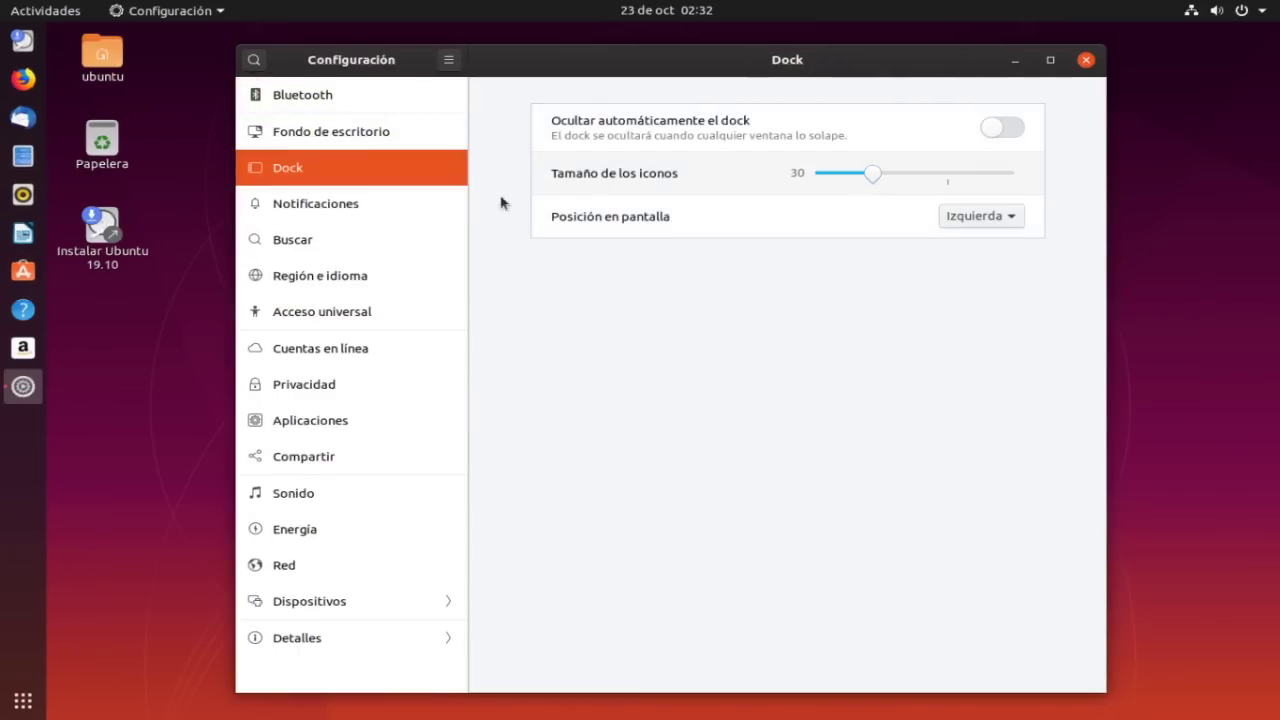
# View the region and language settings and the languages offered for a new input source, without adding one
pyautogui.click(368, 276)
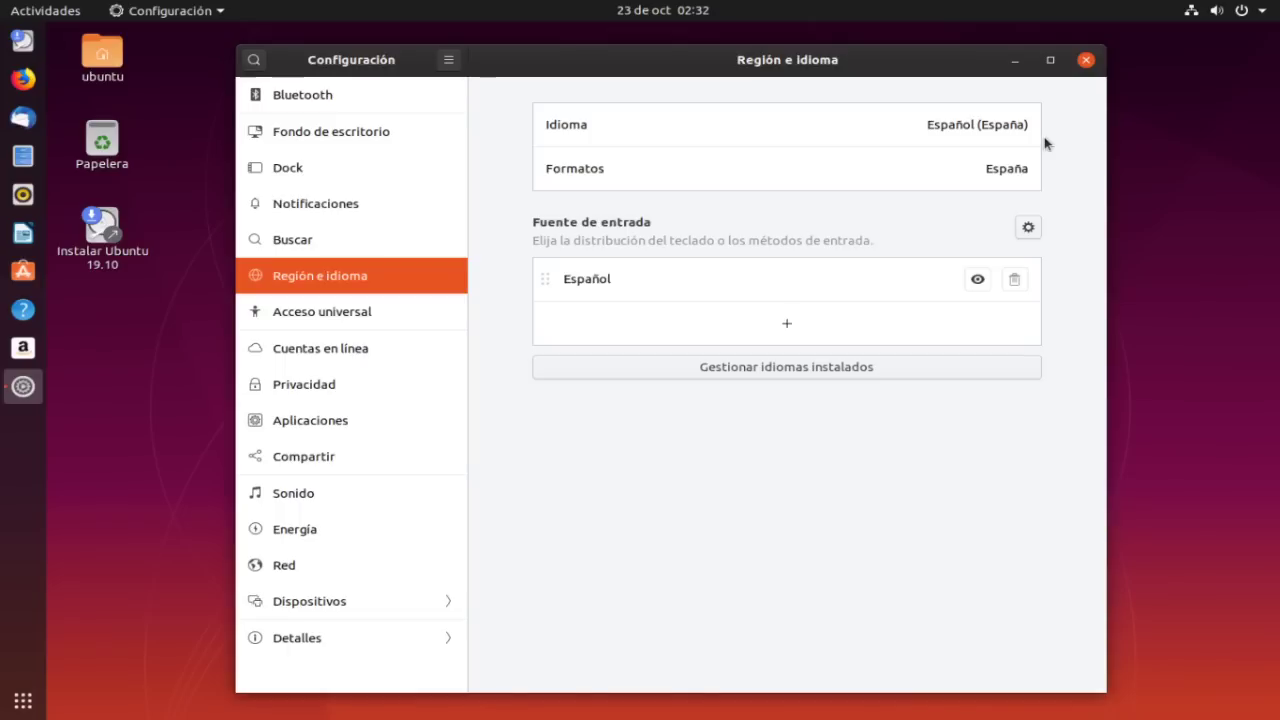
pyautogui.click(787, 326)
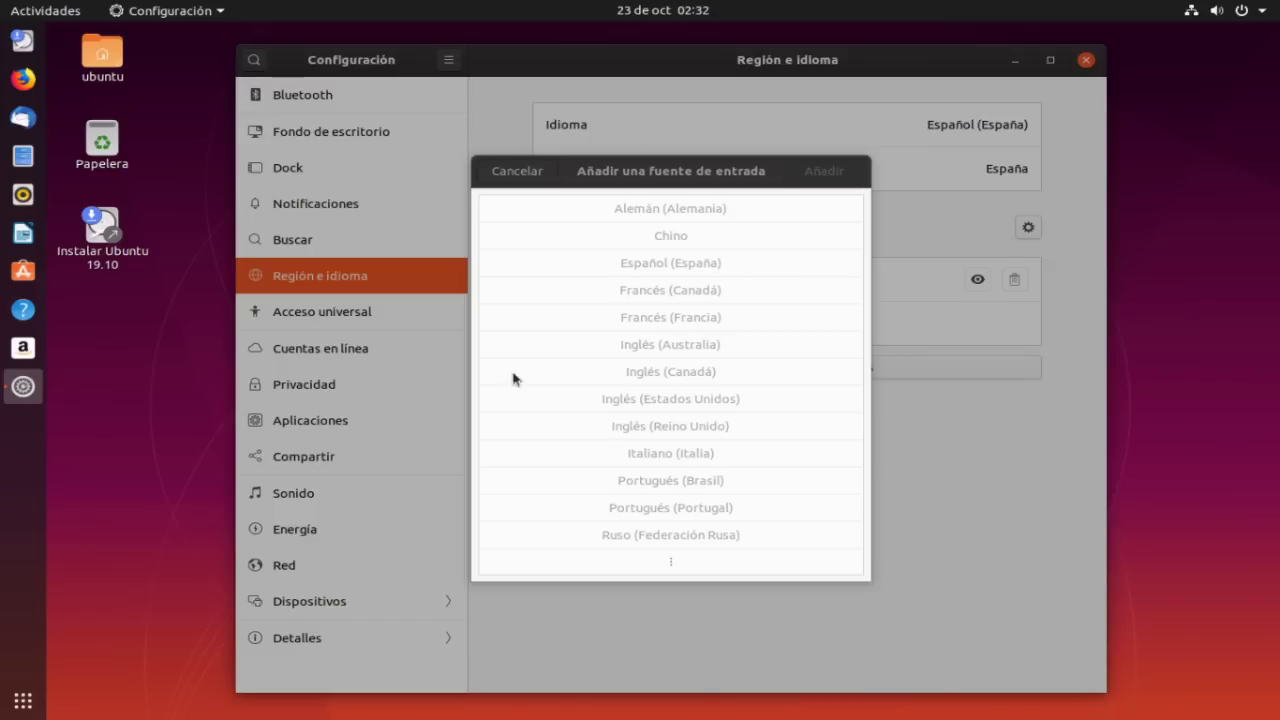
pyautogui.click(500, 170)
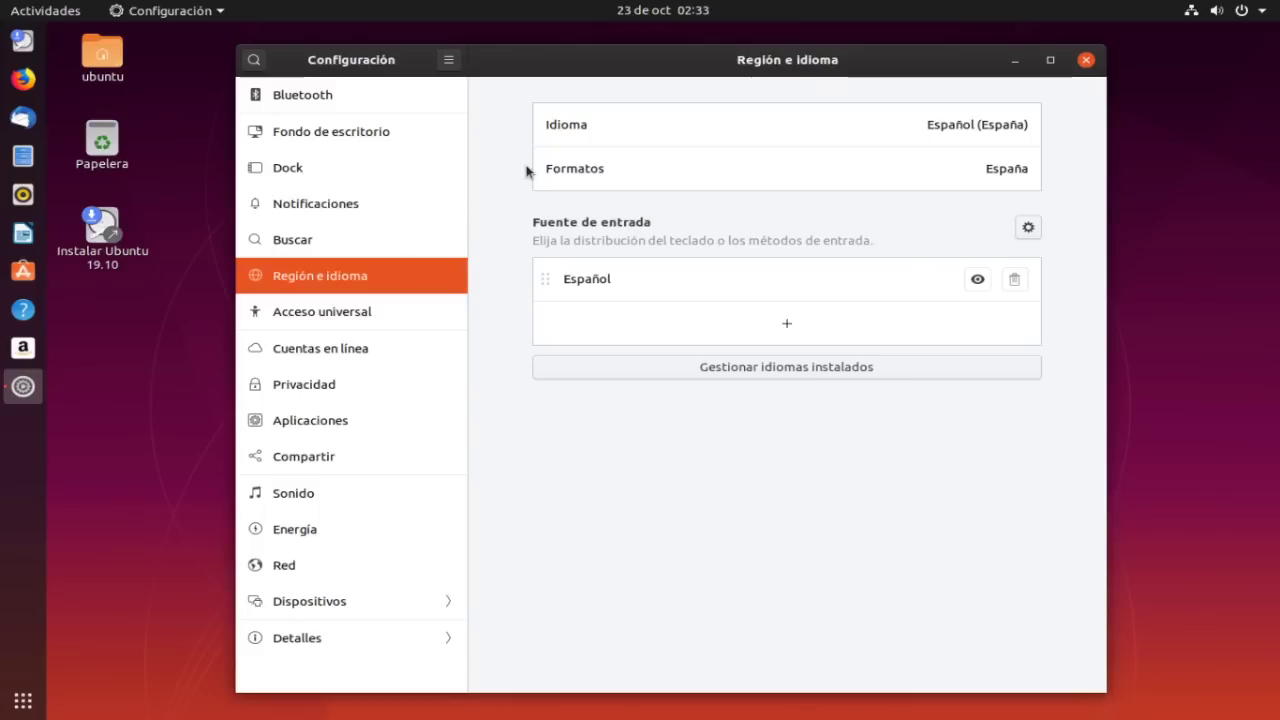
# View the universal access settings and the online accounts, previewing the Microsoft account sign-in without adding an account
pyautogui.click(353, 315)
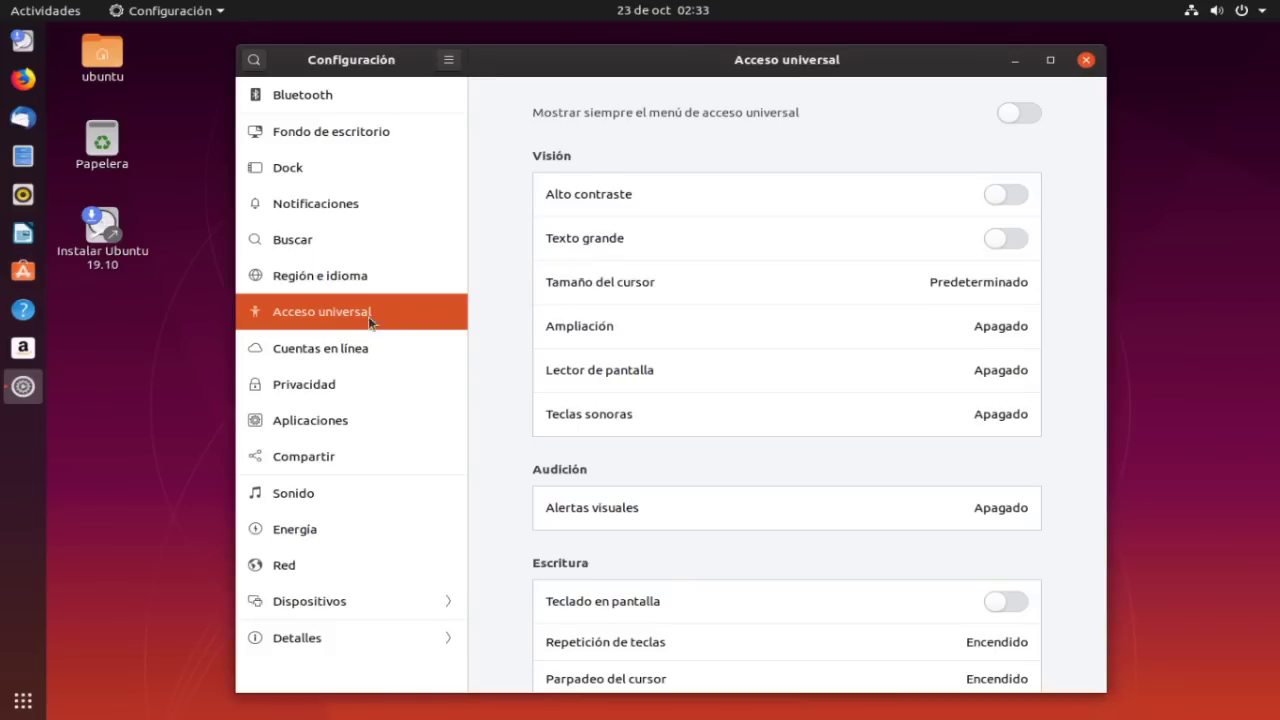
pyautogui.click(360, 347)
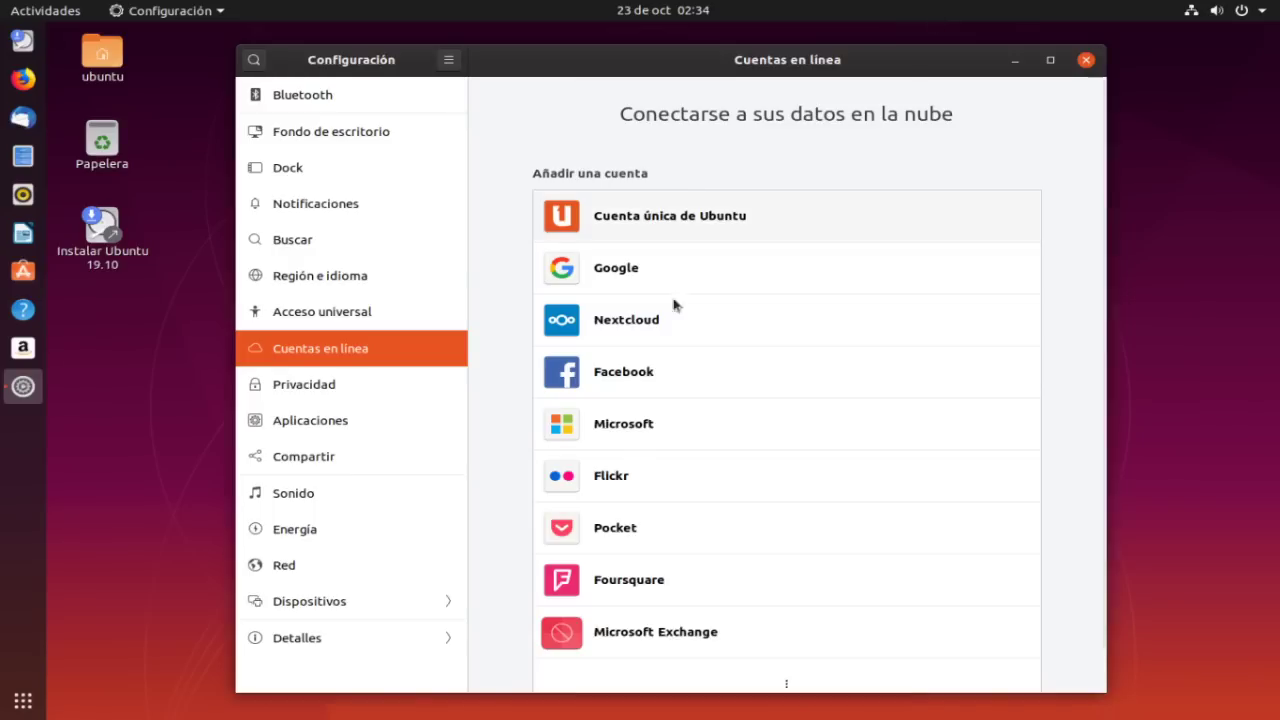
pyautogui.click(622, 425)
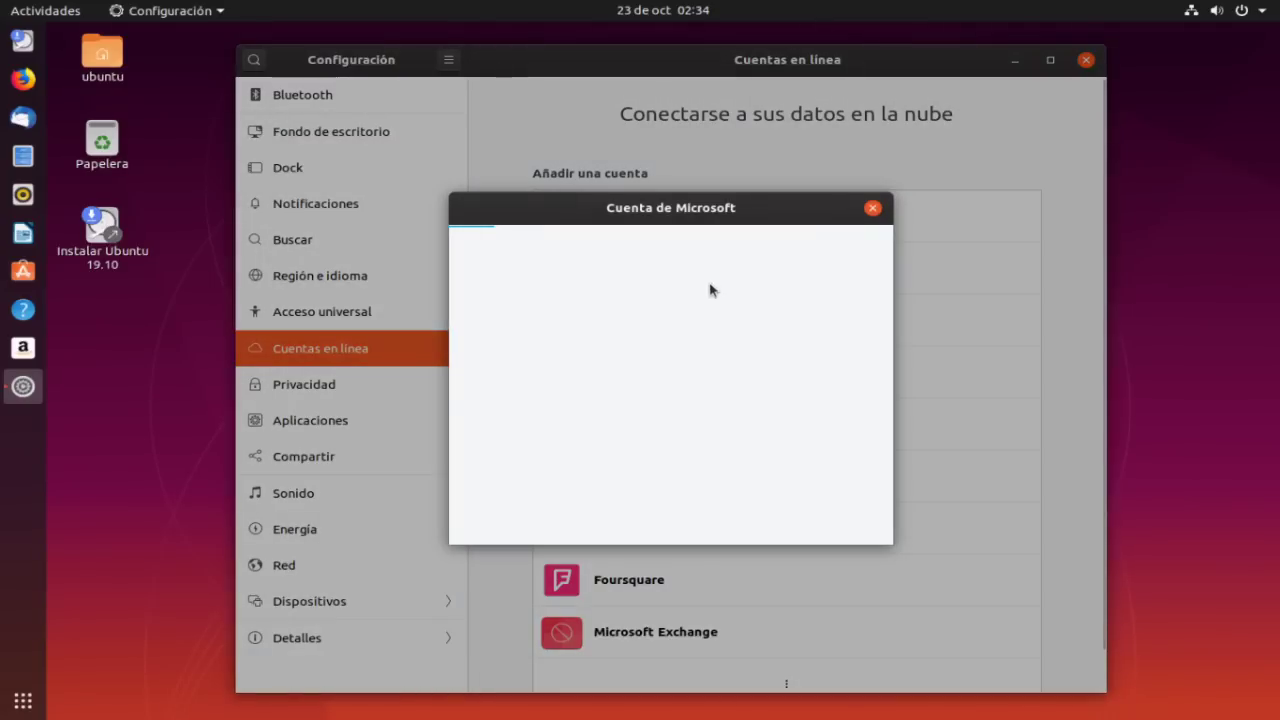
pyautogui.click(872, 208)
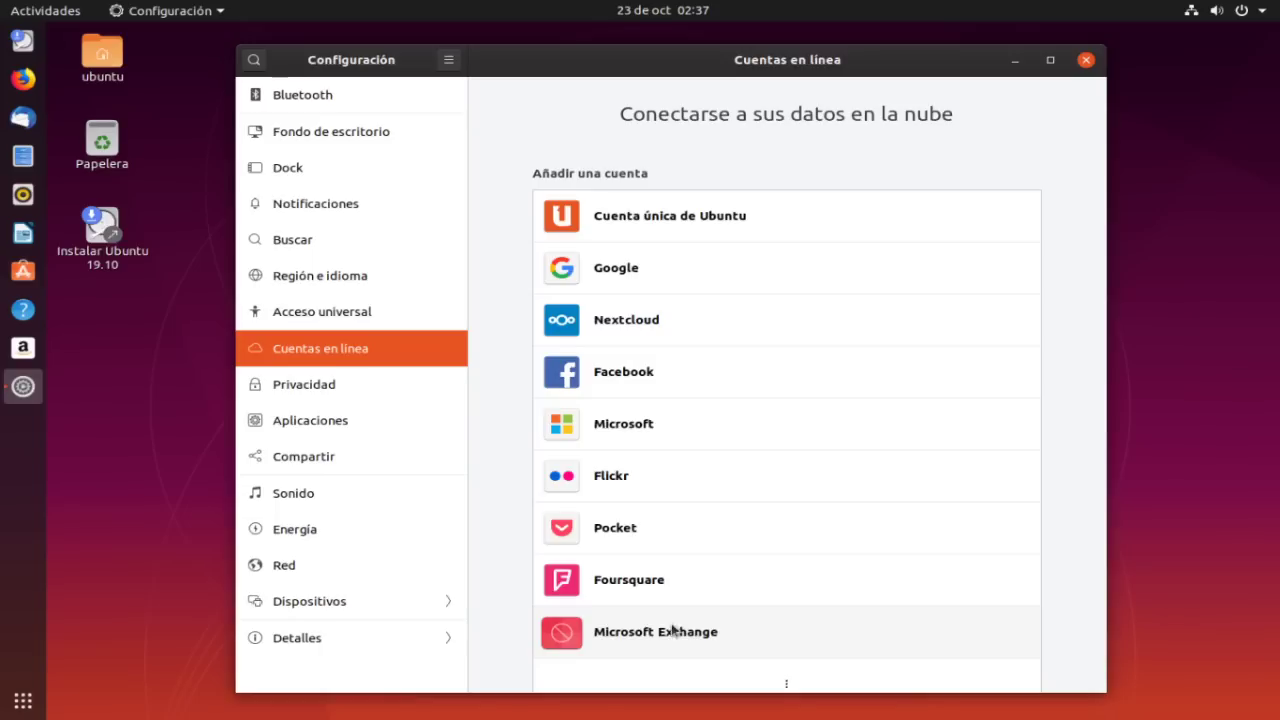
# View the privacy settings, the Thunderbird mail client's application settings, and the sound settings
pyautogui.click(334, 386)
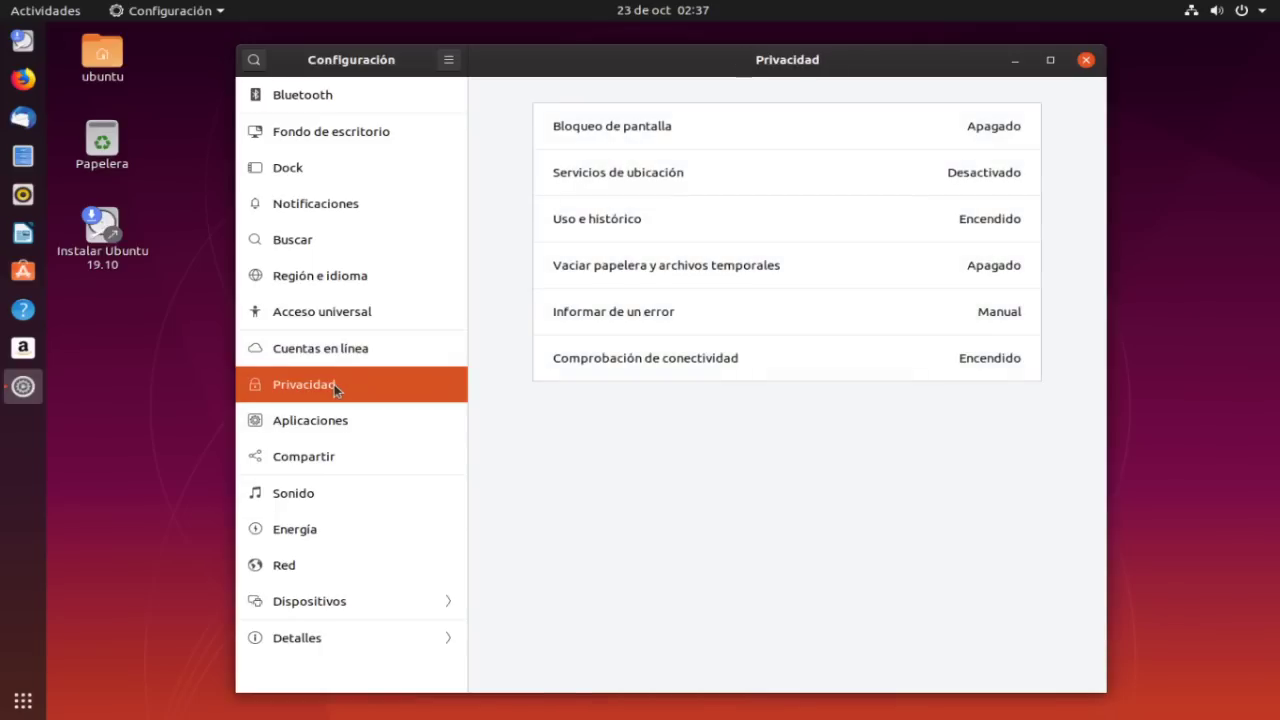
pyautogui.click(340, 423)
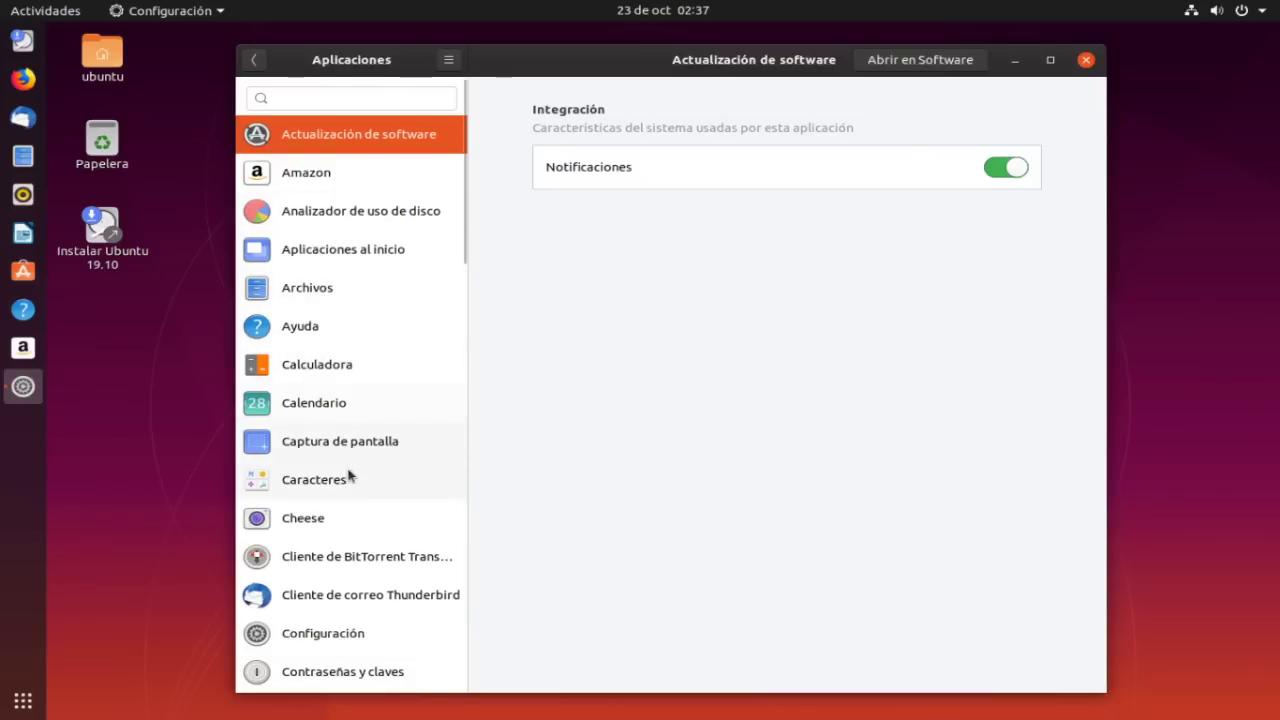
pyautogui.click(359, 597)
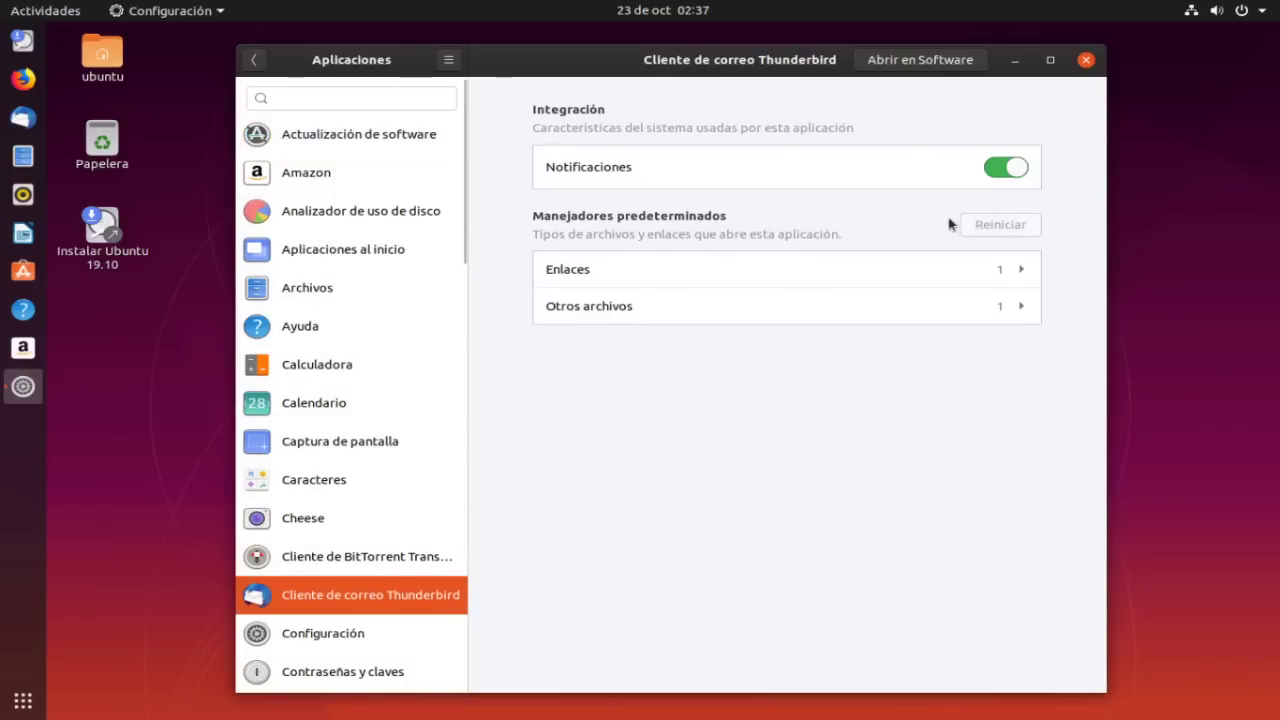
pyautogui.click(253, 60)
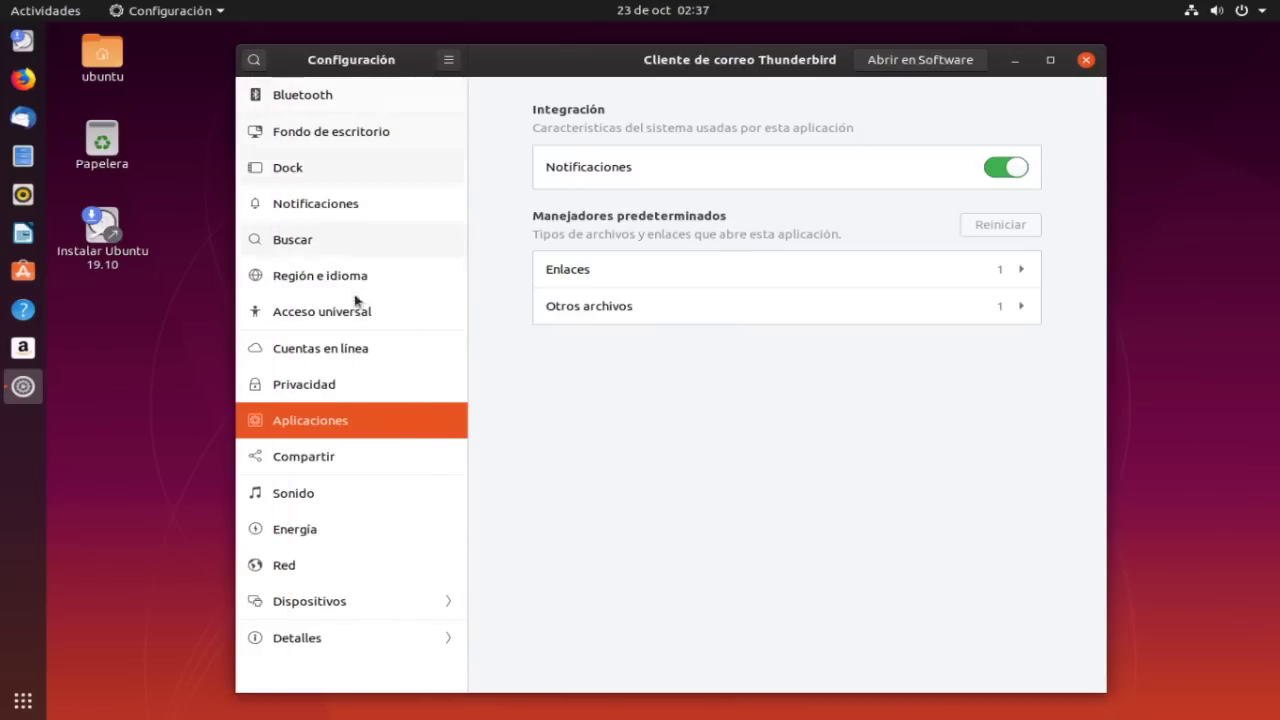
pyautogui.click(398, 483)
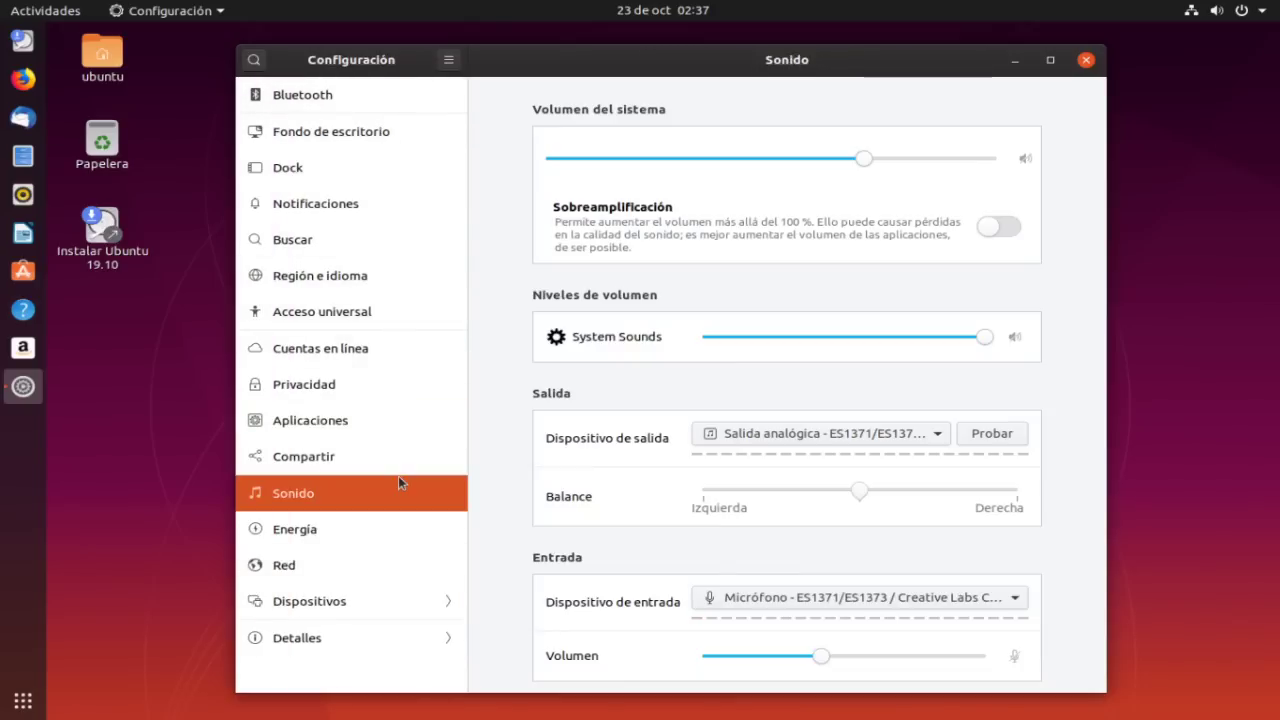
# Set the screen blanking in the power settings to "Nunca" and view the automatic suspend options without changing them
pyautogui.click(389, 538)
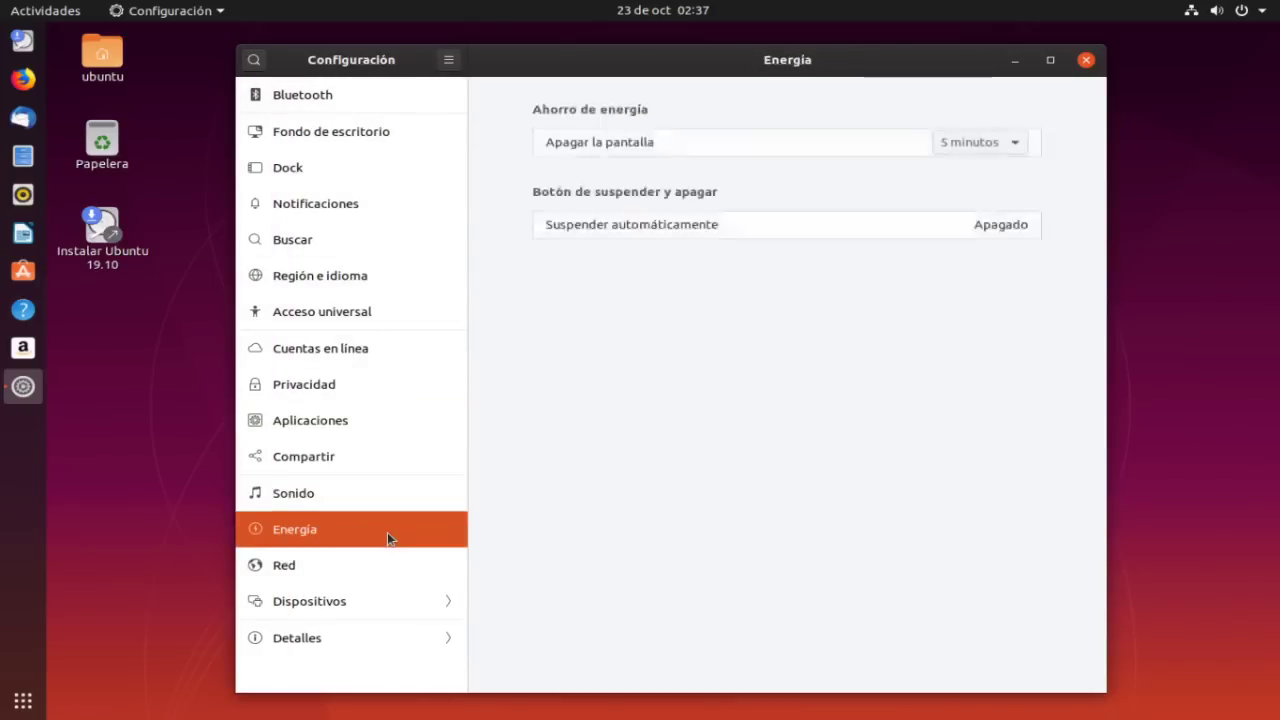
pyautogui.click(951, 143)
pyautogui.click(975, 258)
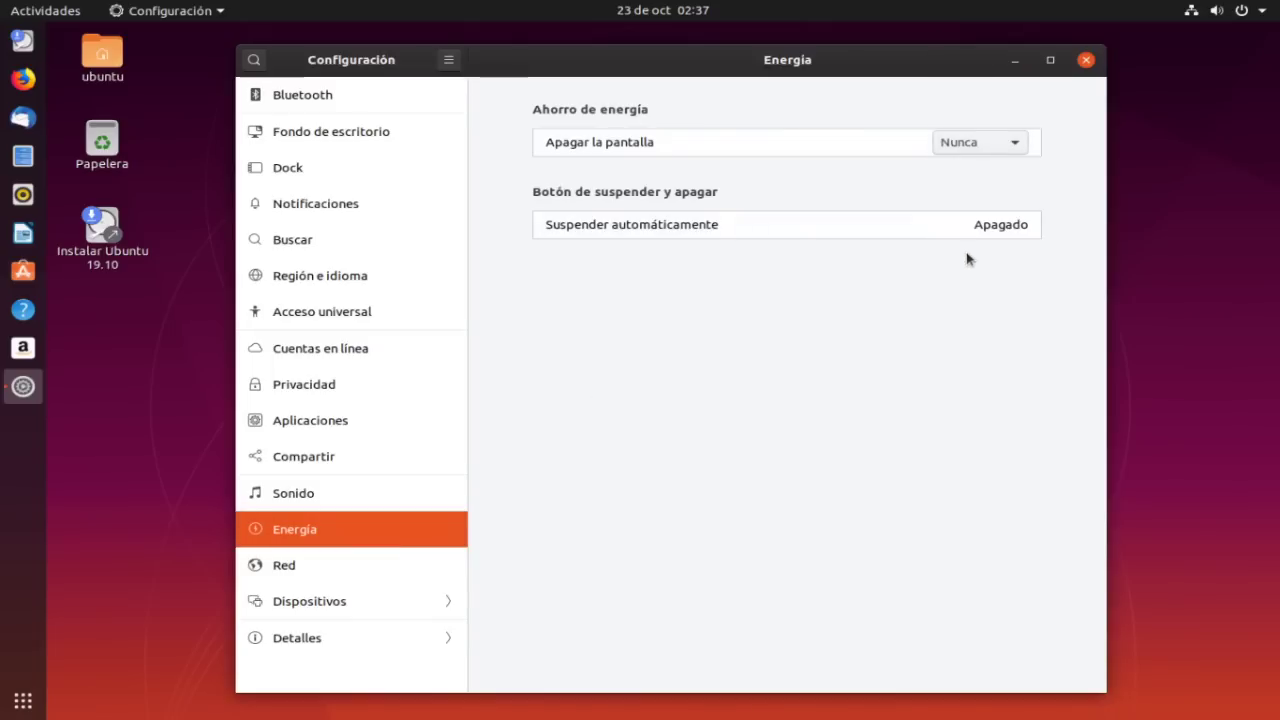
pyautogui.click(934, 233)
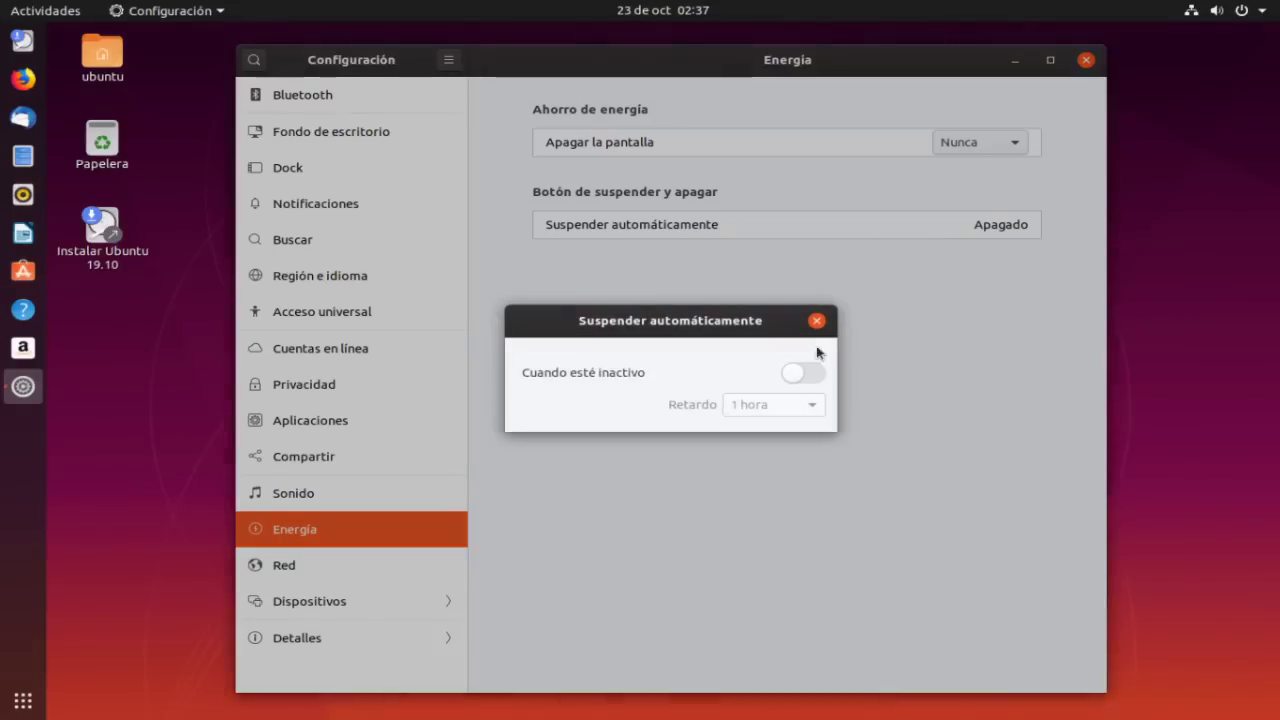
pyautogui.click(817, 320)
# View the network settings and the monitor options under the devices, and close the system settings
pyautogui.click(321, 578)
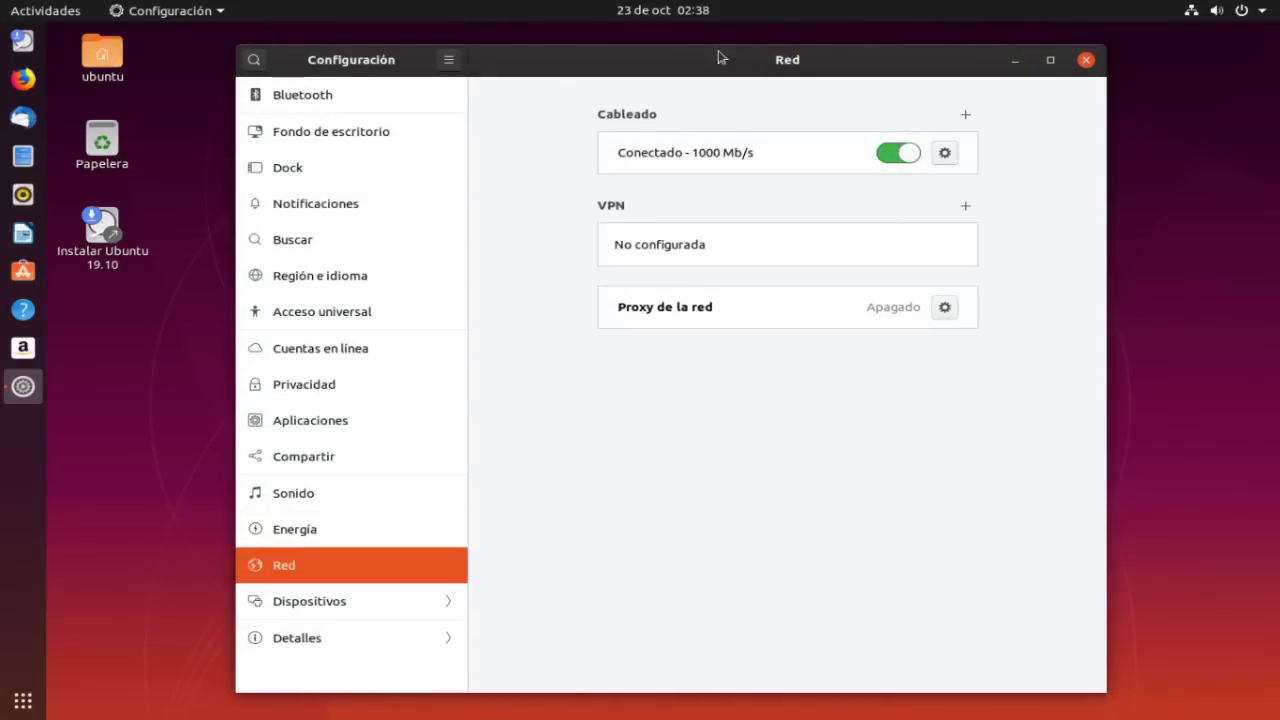
pyautogui.click(412, 593)
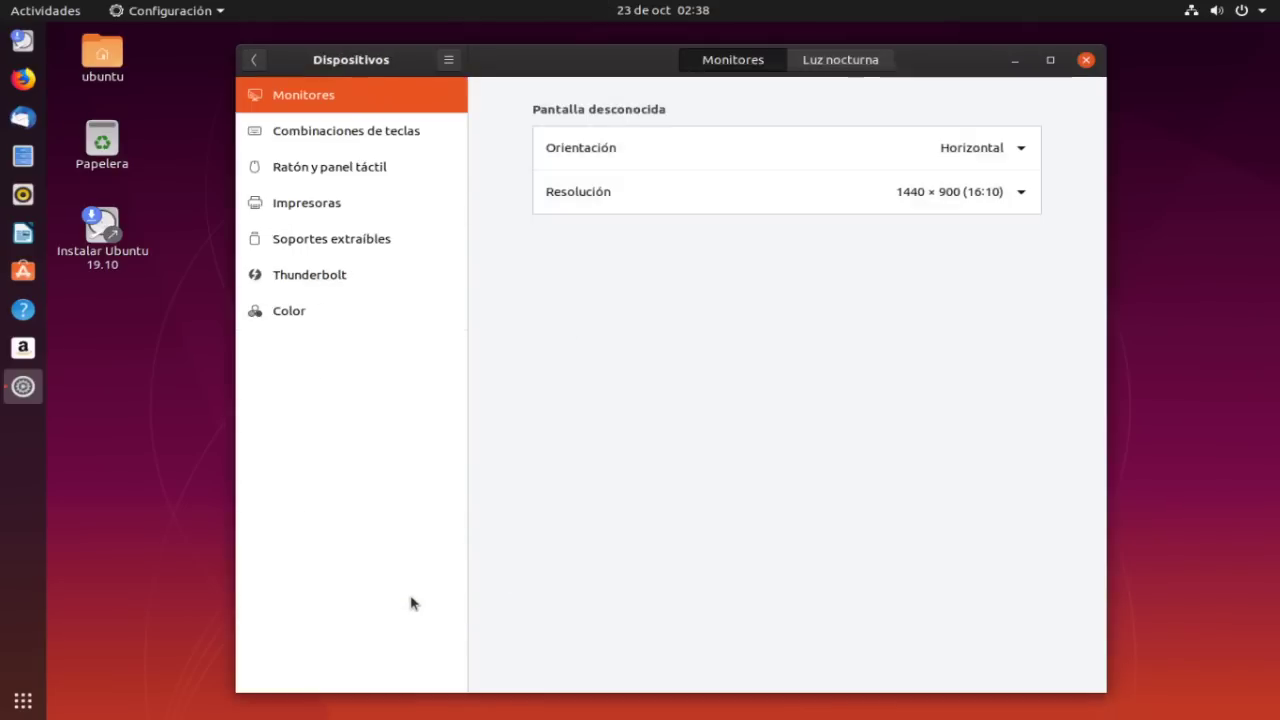
pyautogui.click(256, 62)
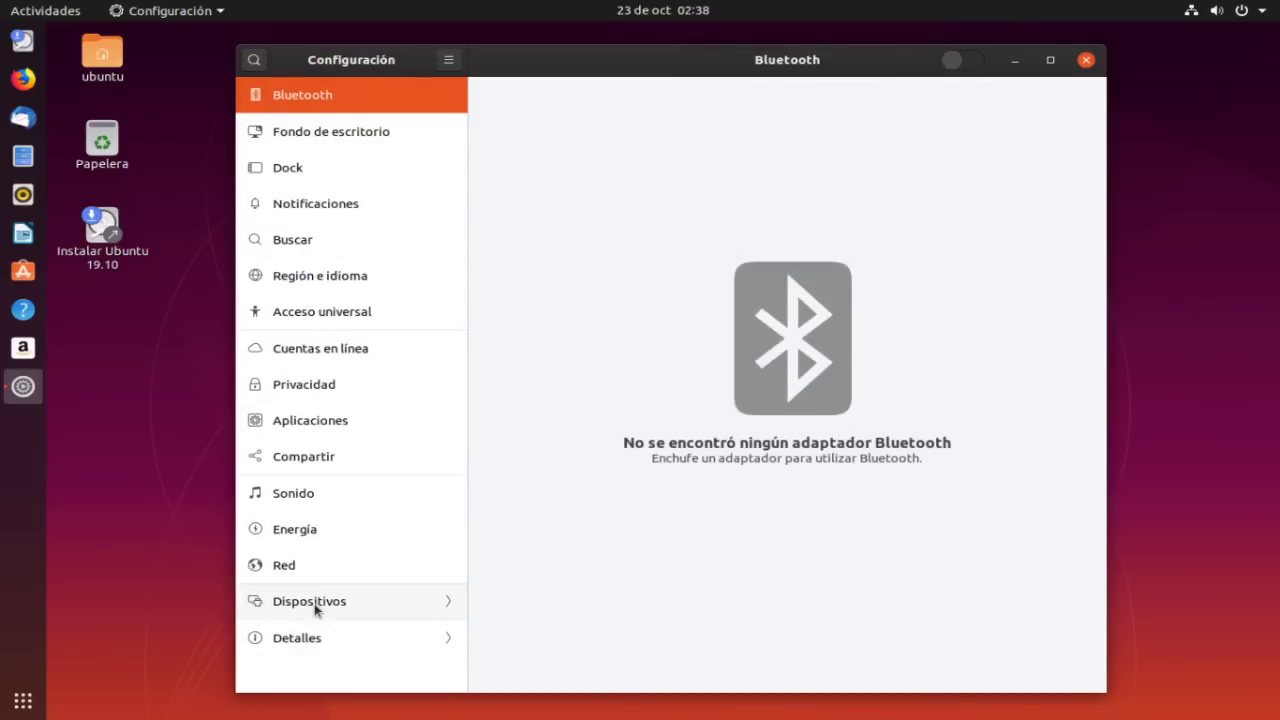
pyautogui.click(315, 604)
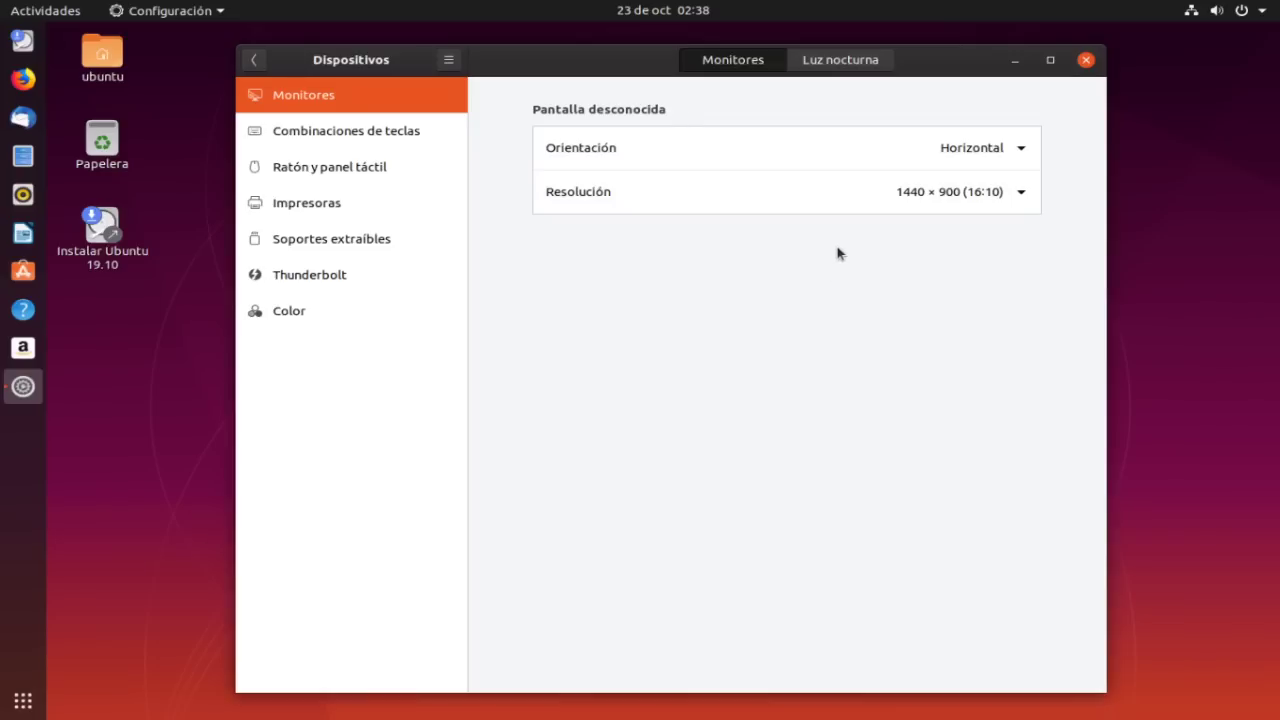
pyautogui.click(1085, 59)
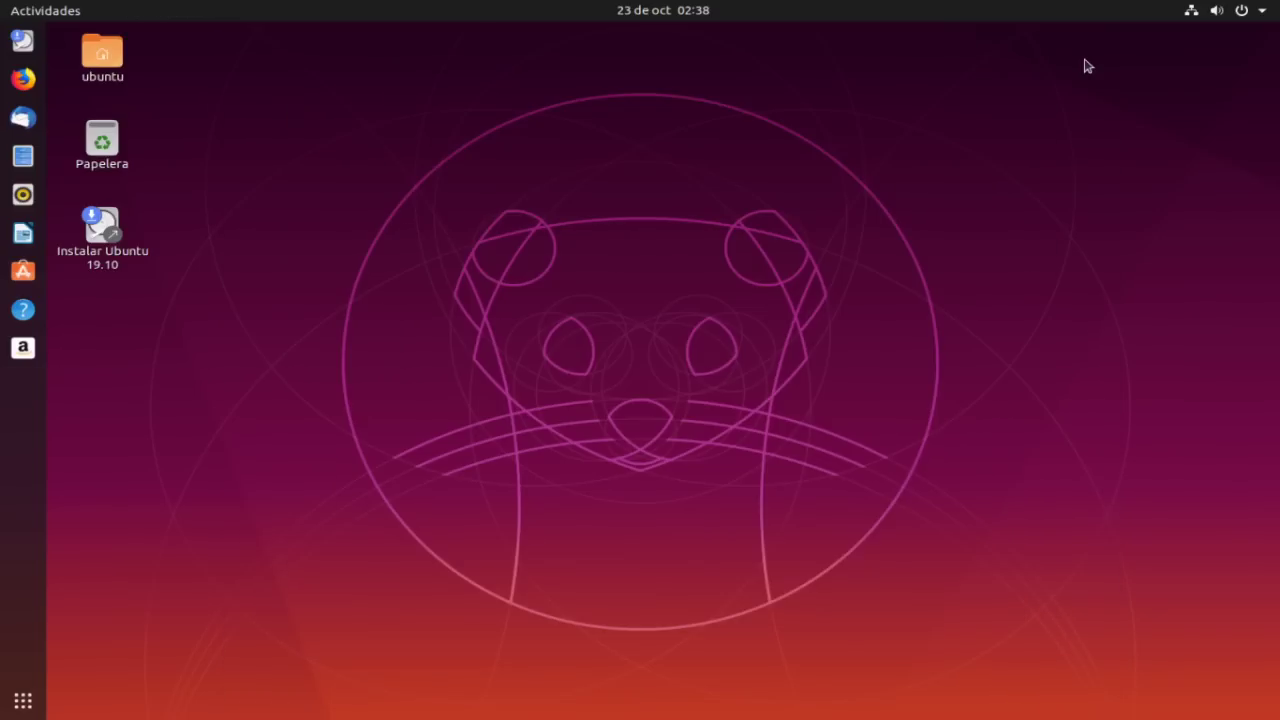
# Open the startup disk creator from the applications overview, view its window, and close it
pyautogui.click(23, 700)
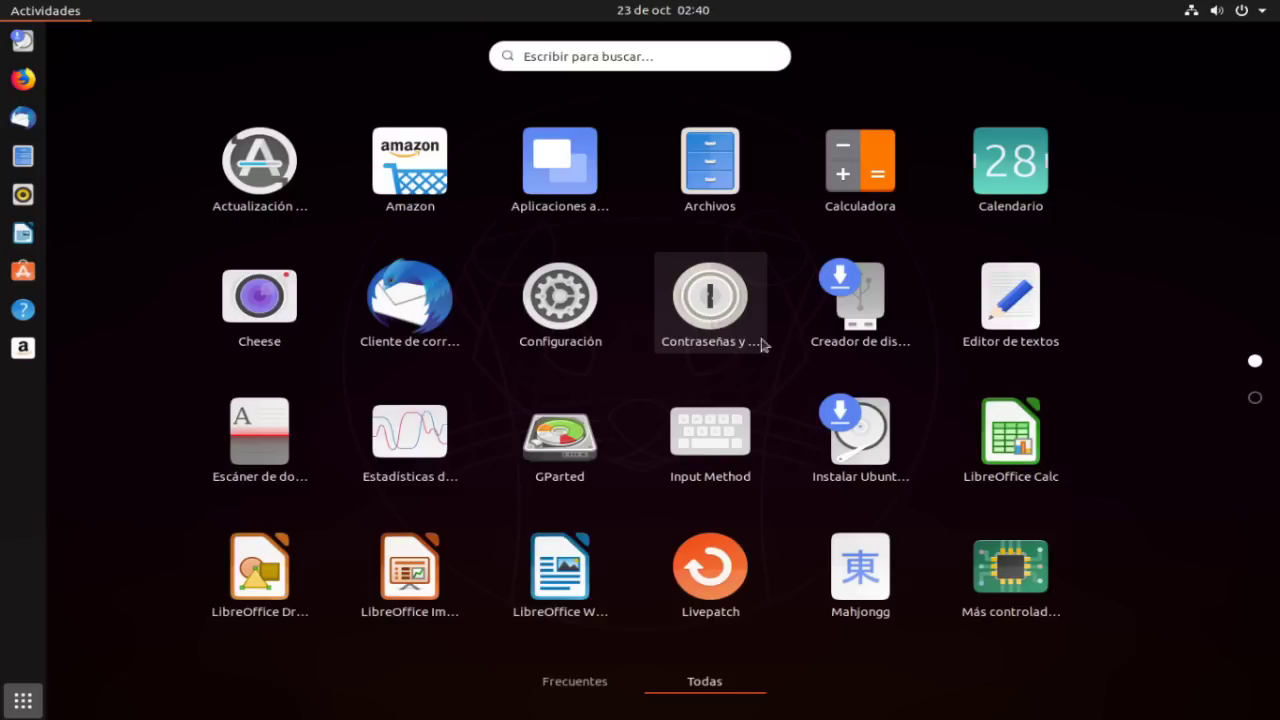
pyautogui.click(836, 340)
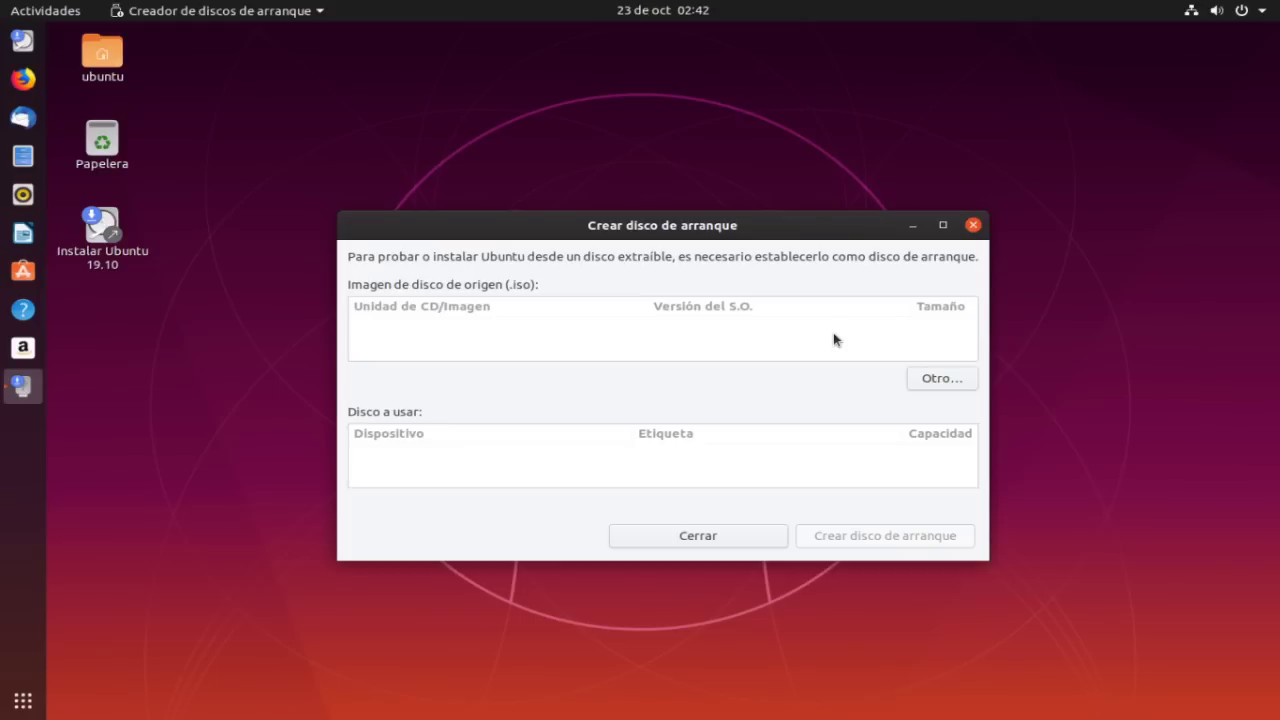
pyautogui.click(970, 226)
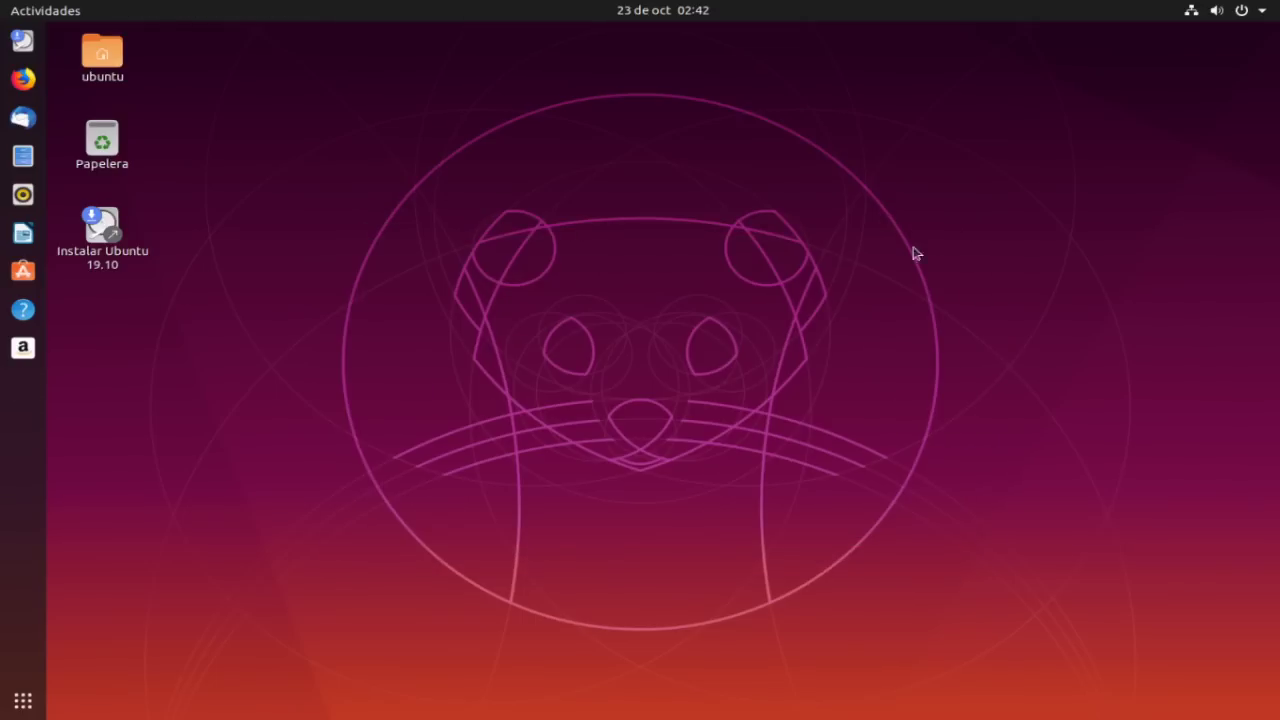
# Open the text editor and enter "nvbnvbncvmnm.bcmnb,km-. vb-h.n +ñ,flñpf kyñoejr pujnrpy b0pirt0u er0u6y8b0w4 8" in the untitled document
pyautogui.click(22, 700)
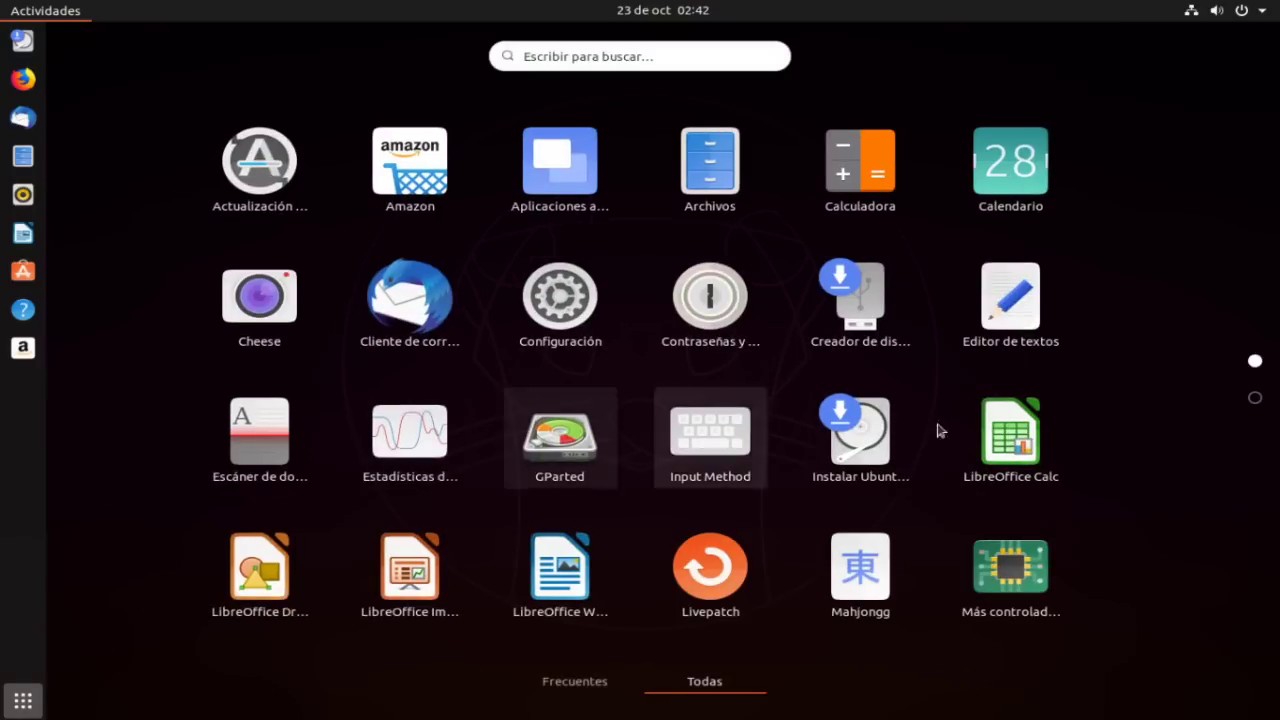
pyautogui.click(1046, 329)
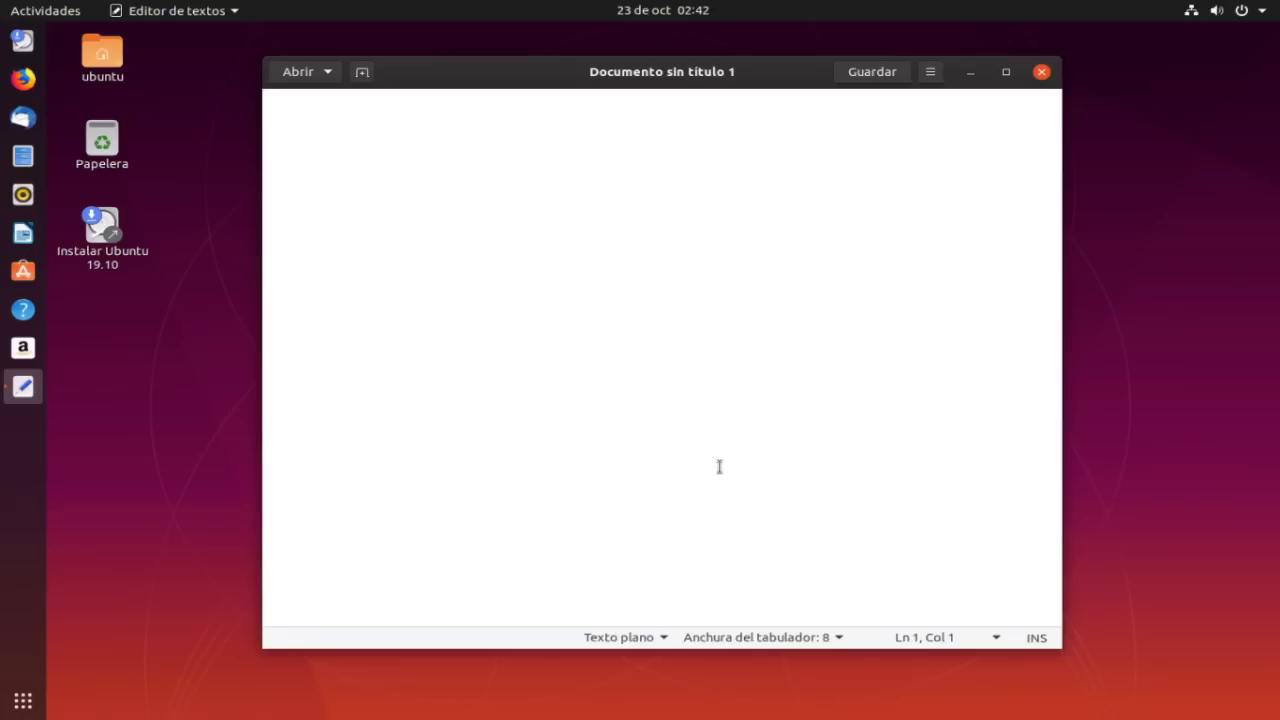
pyautogui.write('nvbnvbncvmnm.bcmnb,km-.')
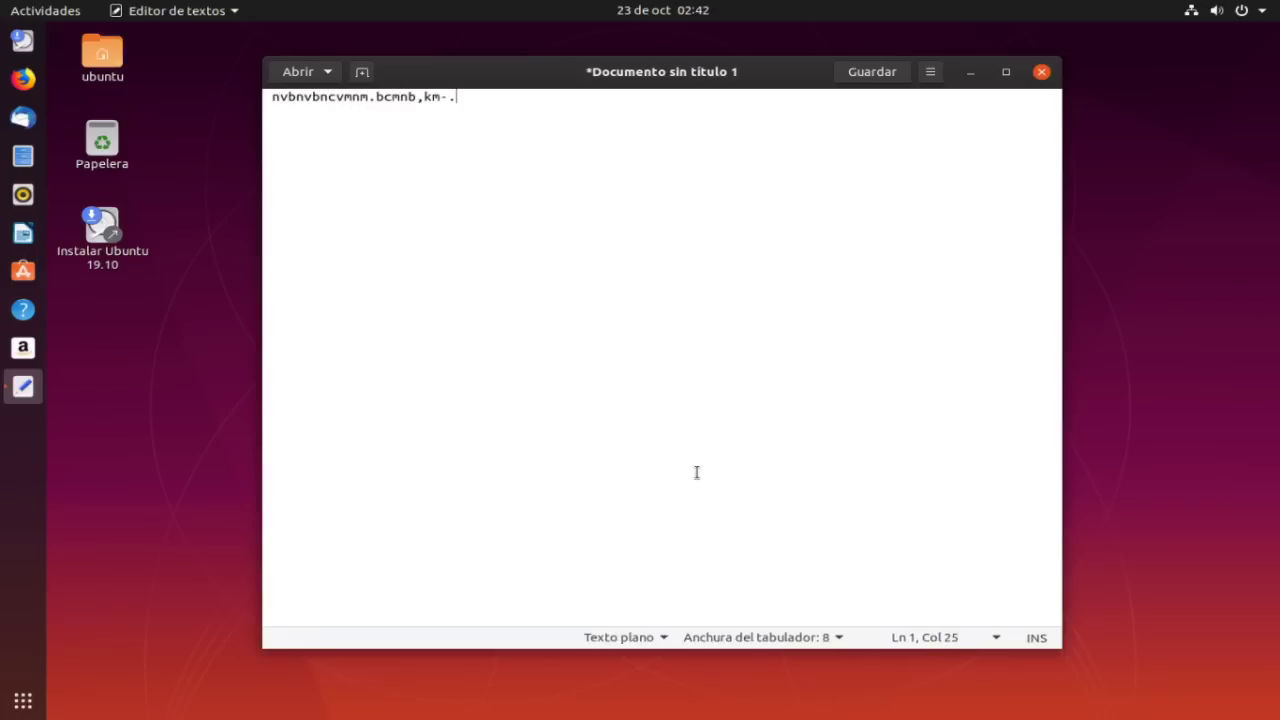
pyautogui.write(' vb-h.n +ñ,flñpf kyñoejr puj')
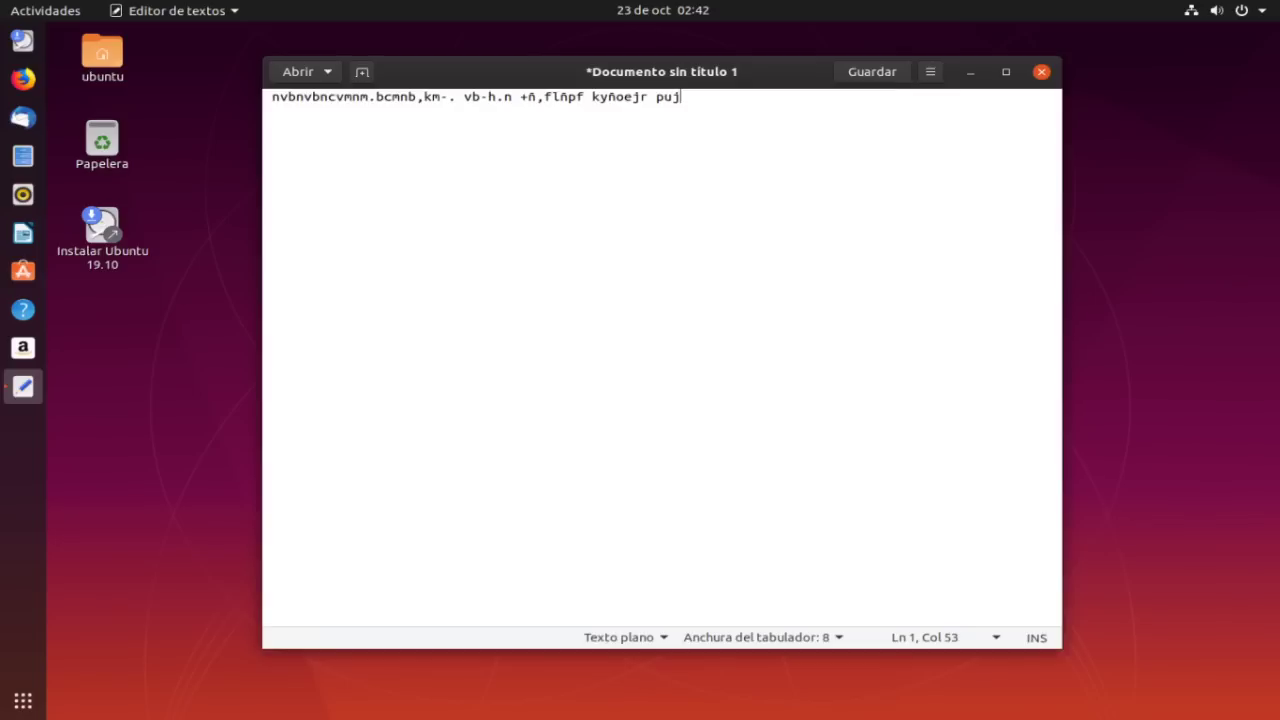
pyautogui.write('nrpy b0pirt0u er0u6y8b0w4 8')
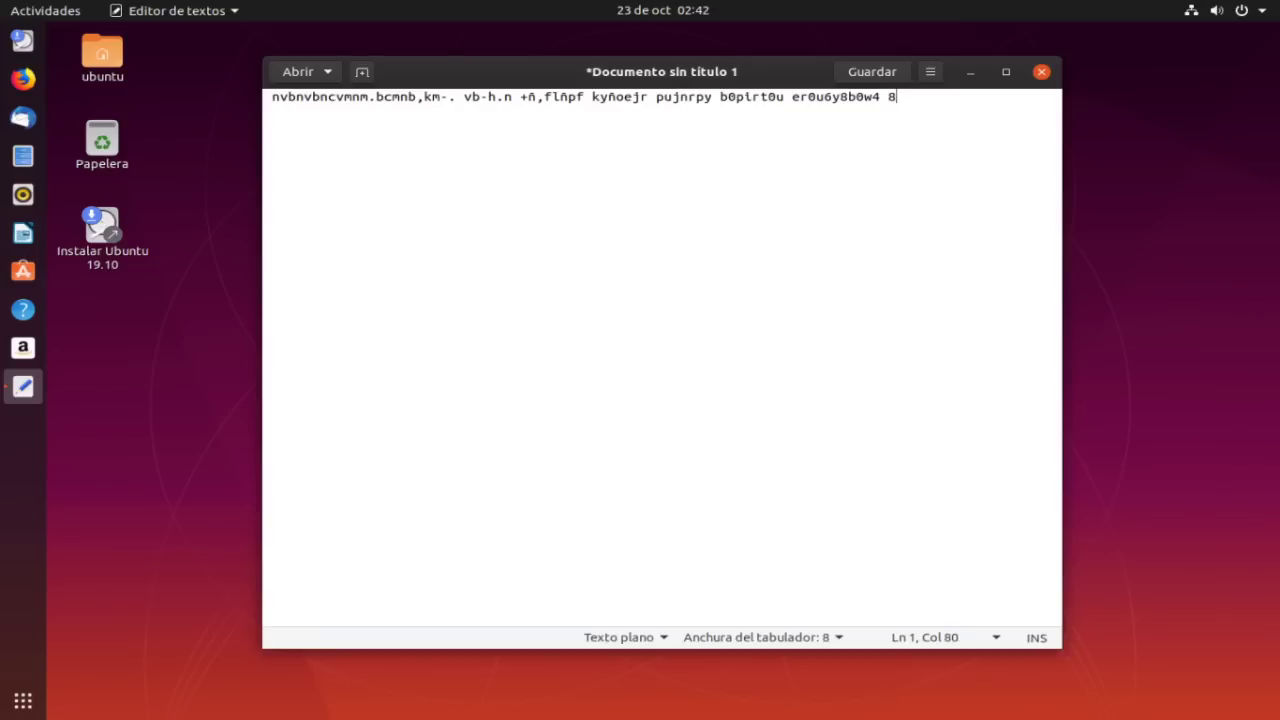
# Close the text editor and discard the untitled document without saving it
pyautogui.click(1041, 72)
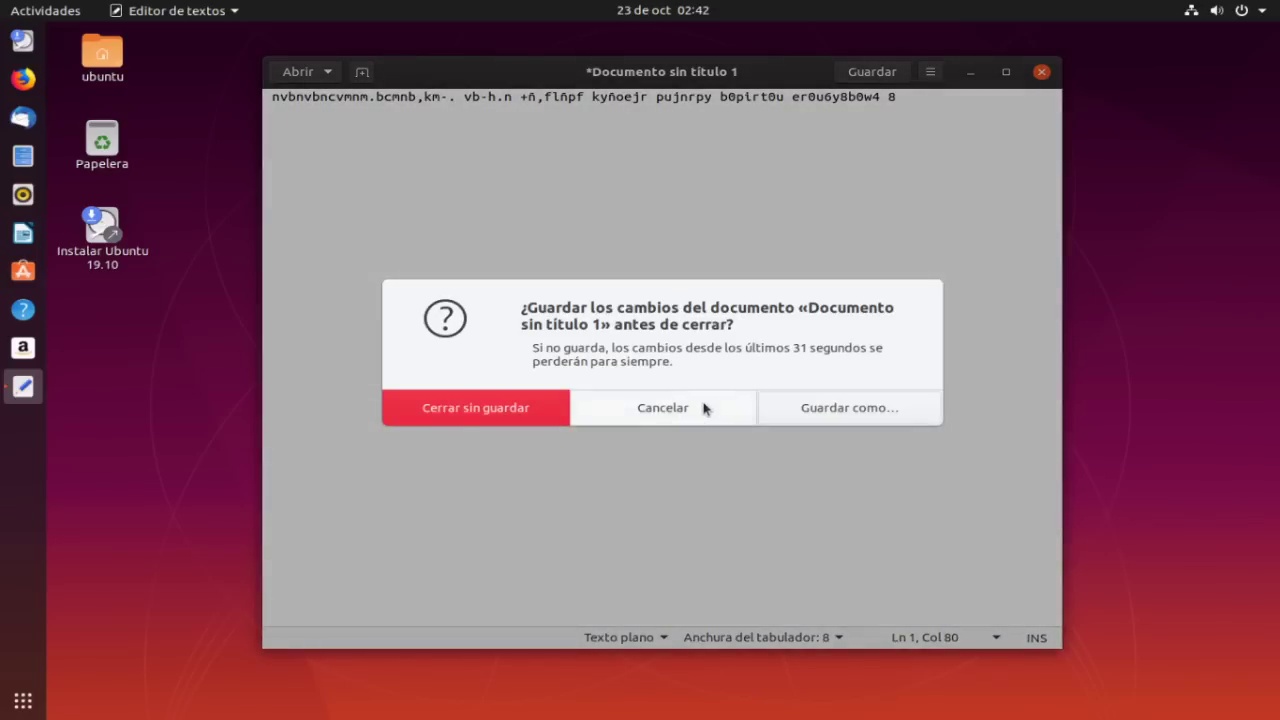
pyautogui.click(702, 400)
pyautogui.click(1041, 72)
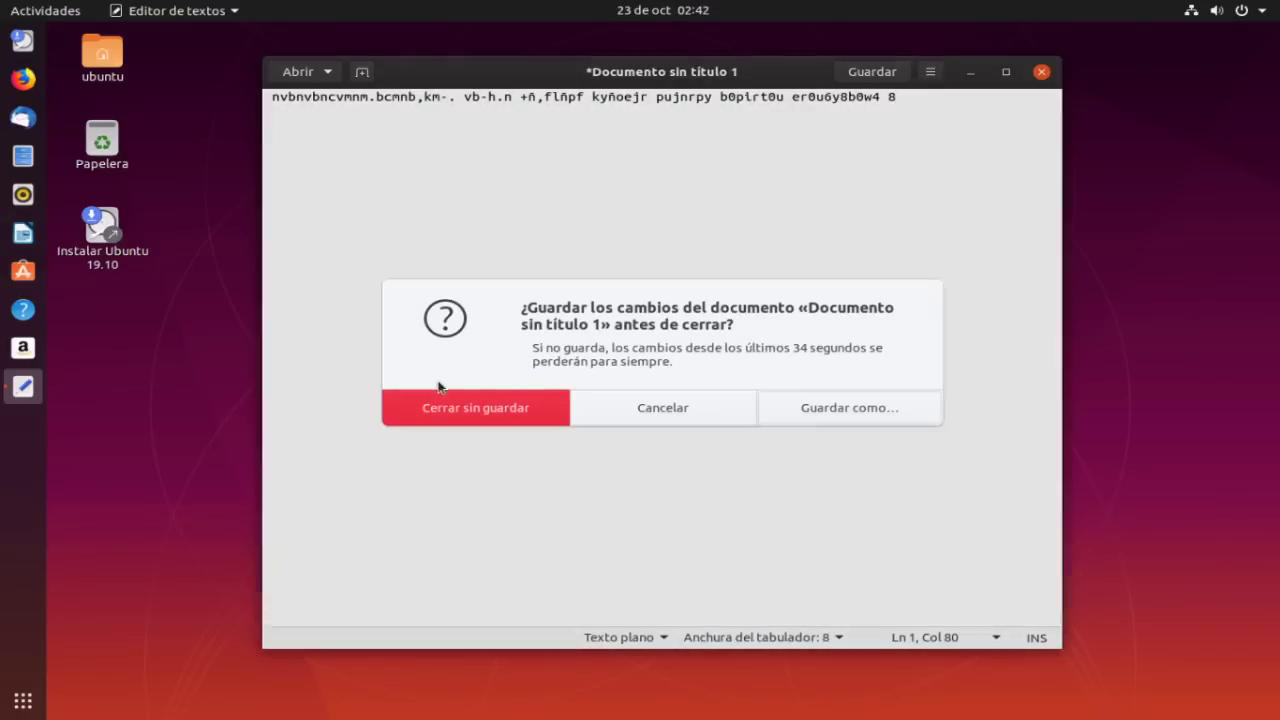
pyautogui.click(460, 404)
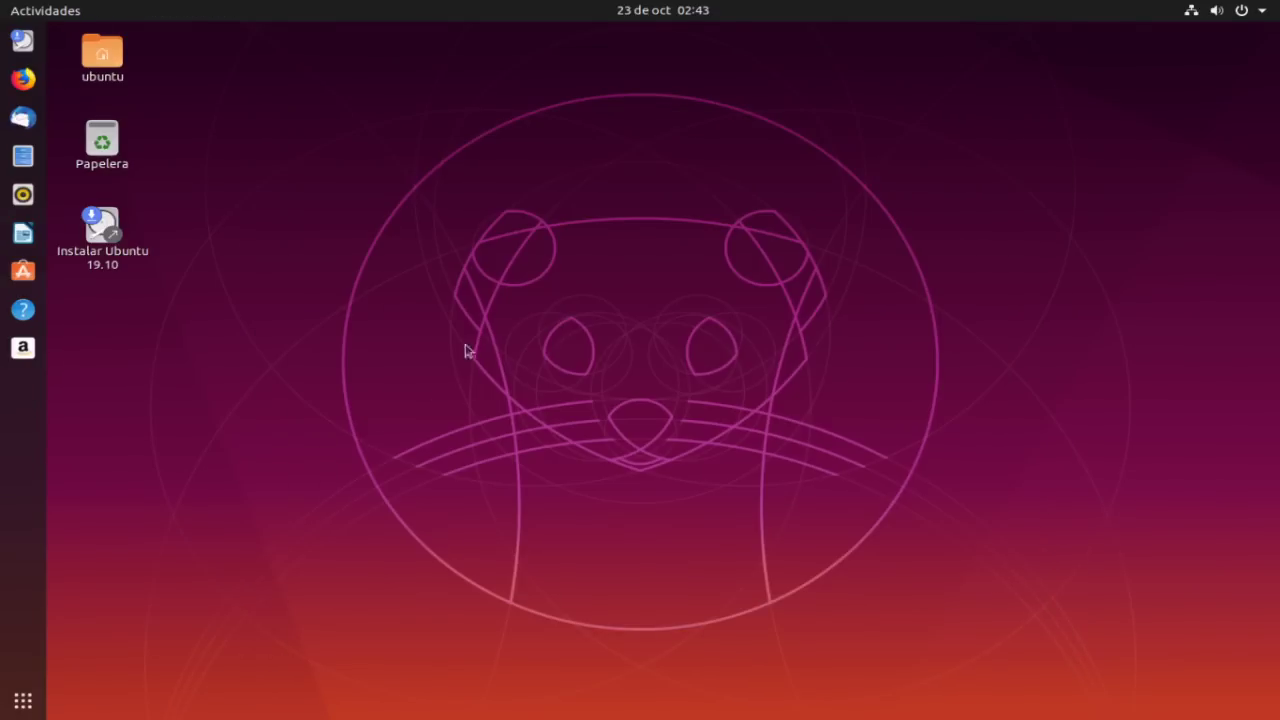
# Open the power statistics from the applications overview, view the power adapter details, and close the window
pyautogui.click(22, 700)
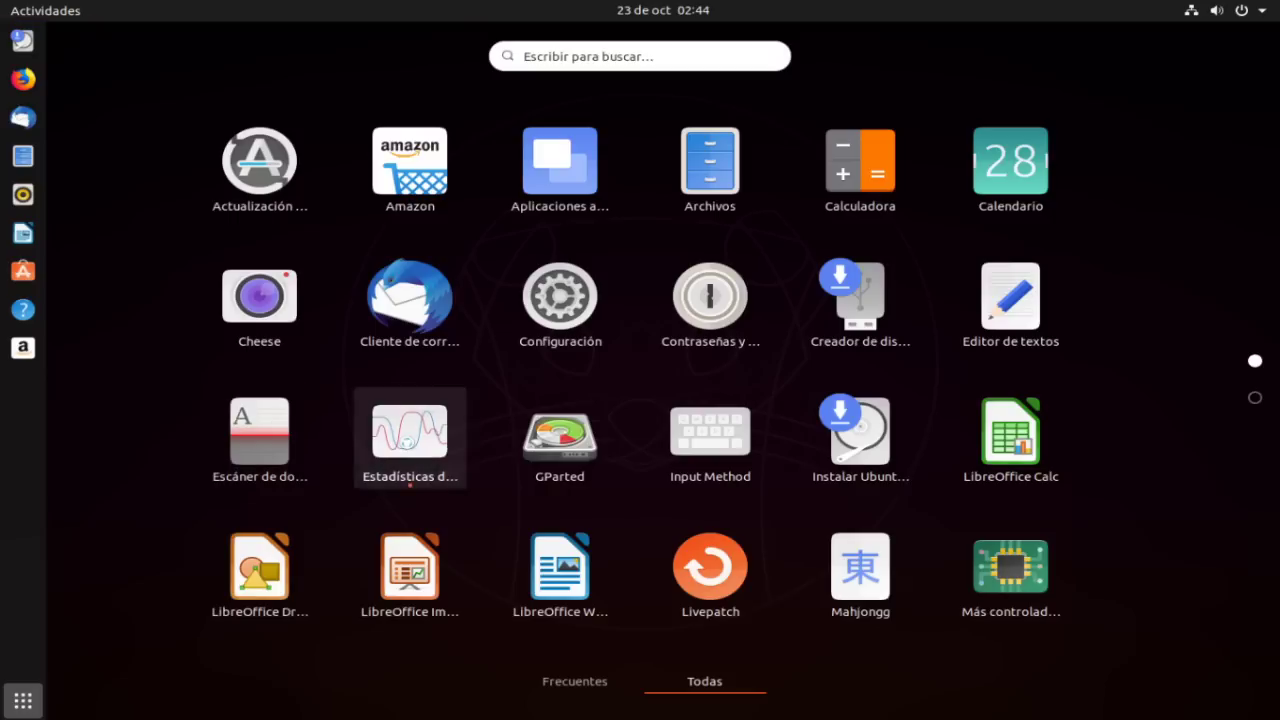
pyautogui.click(408, 446)
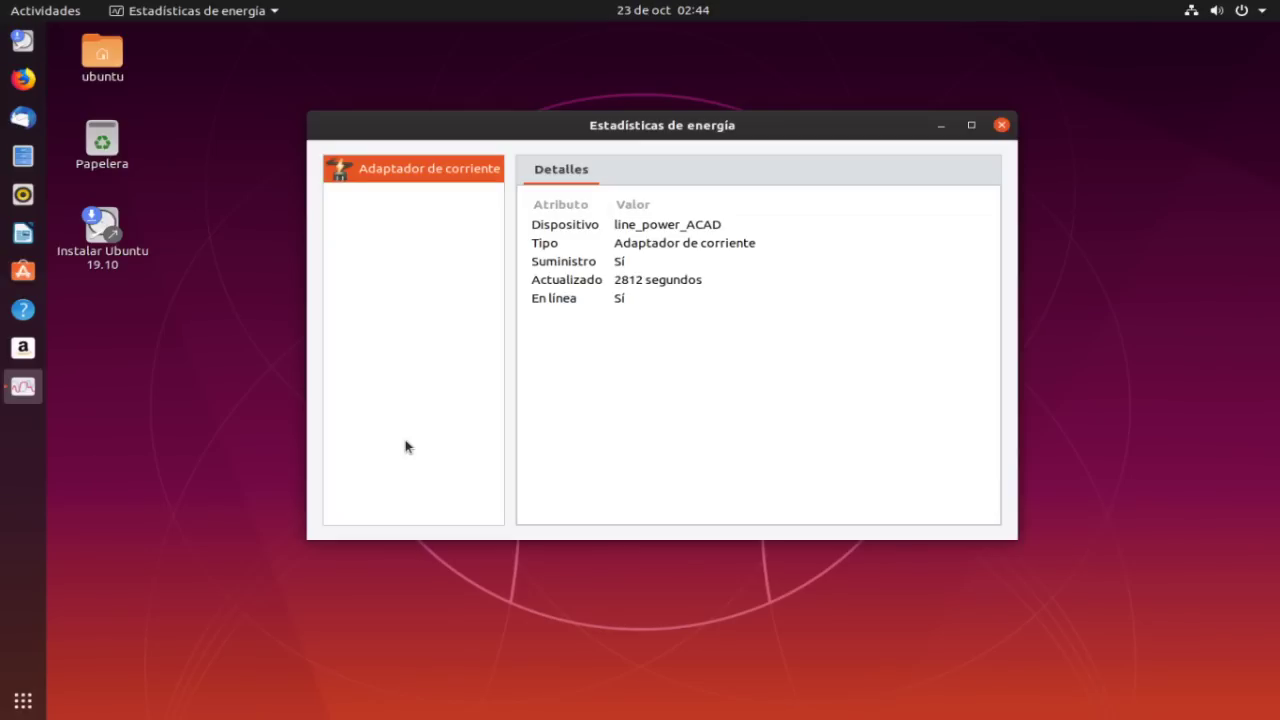
pyautogui.click(1001, 125)
# Open the Ubuntu 19.10 installer from the applications overview and keep the detected Logitech webcam connected to the host
pyautogui.click(23, 700)
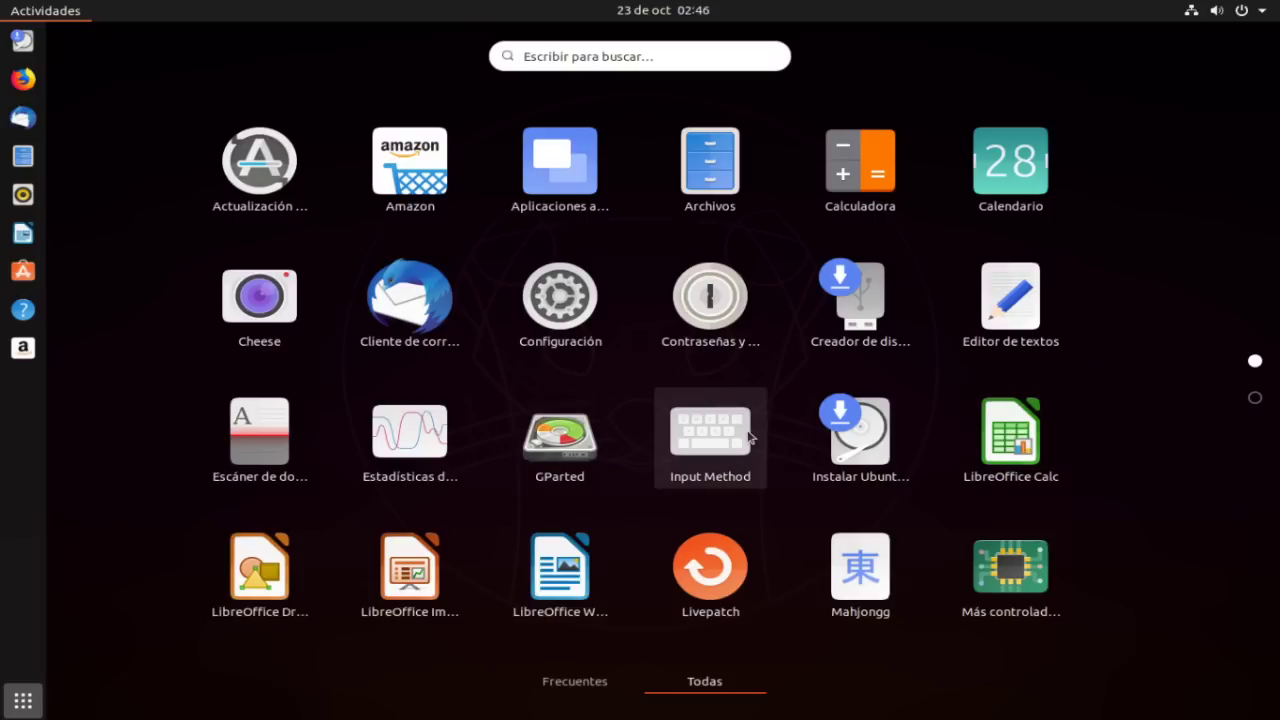
pyautogui.click(862, 438)
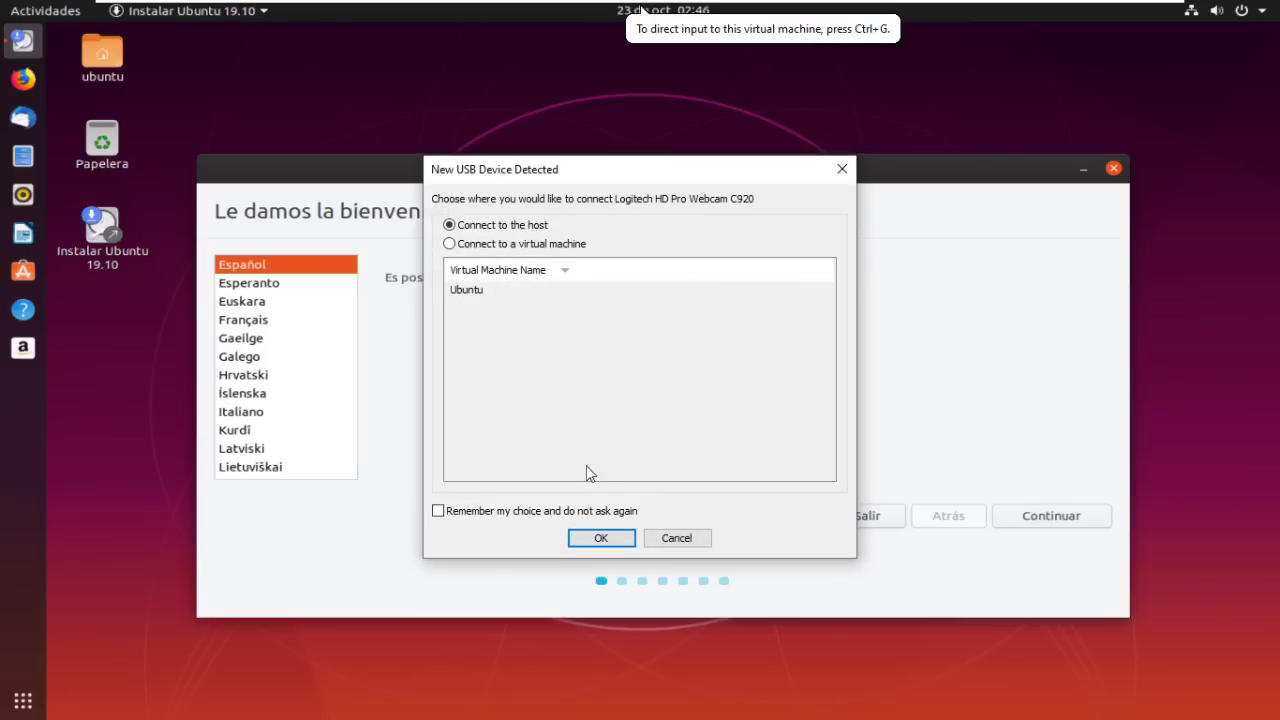
pyautogui.click(601, 538)
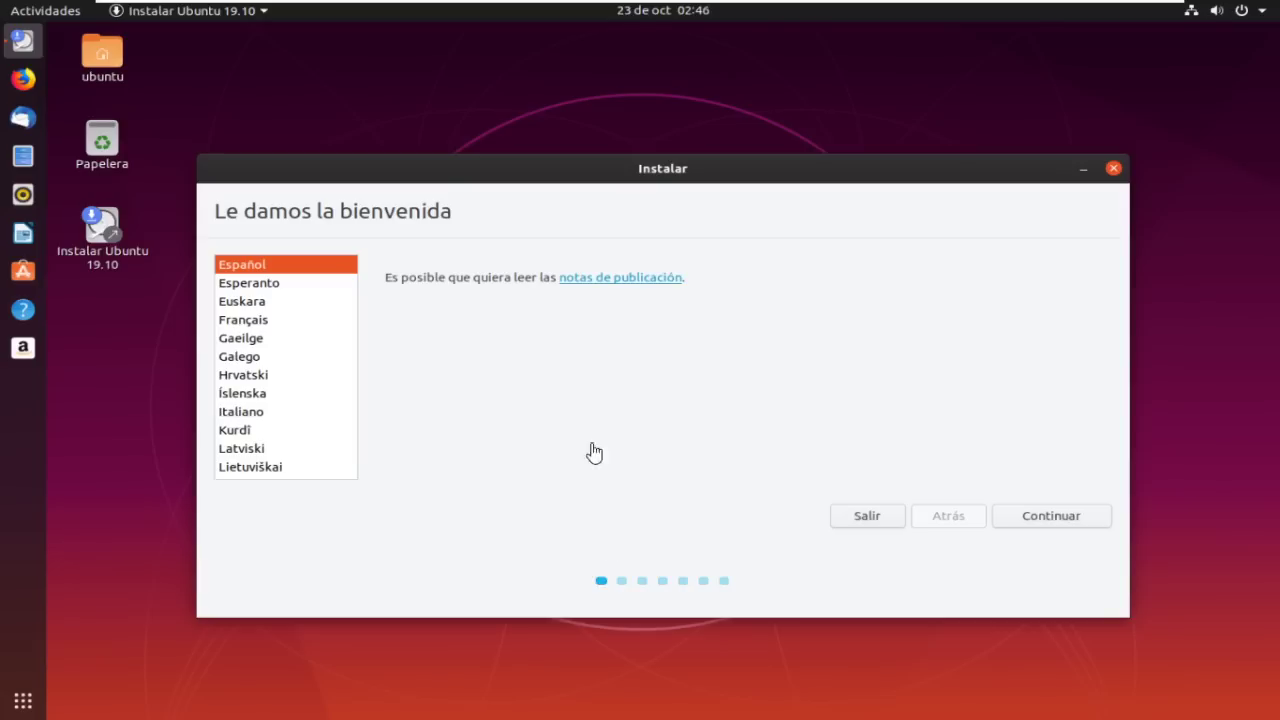
# Switch to Streamlabs OBS to check the recording and return to the Ubuntu virtual machine
pyautogui.click(566, 356)
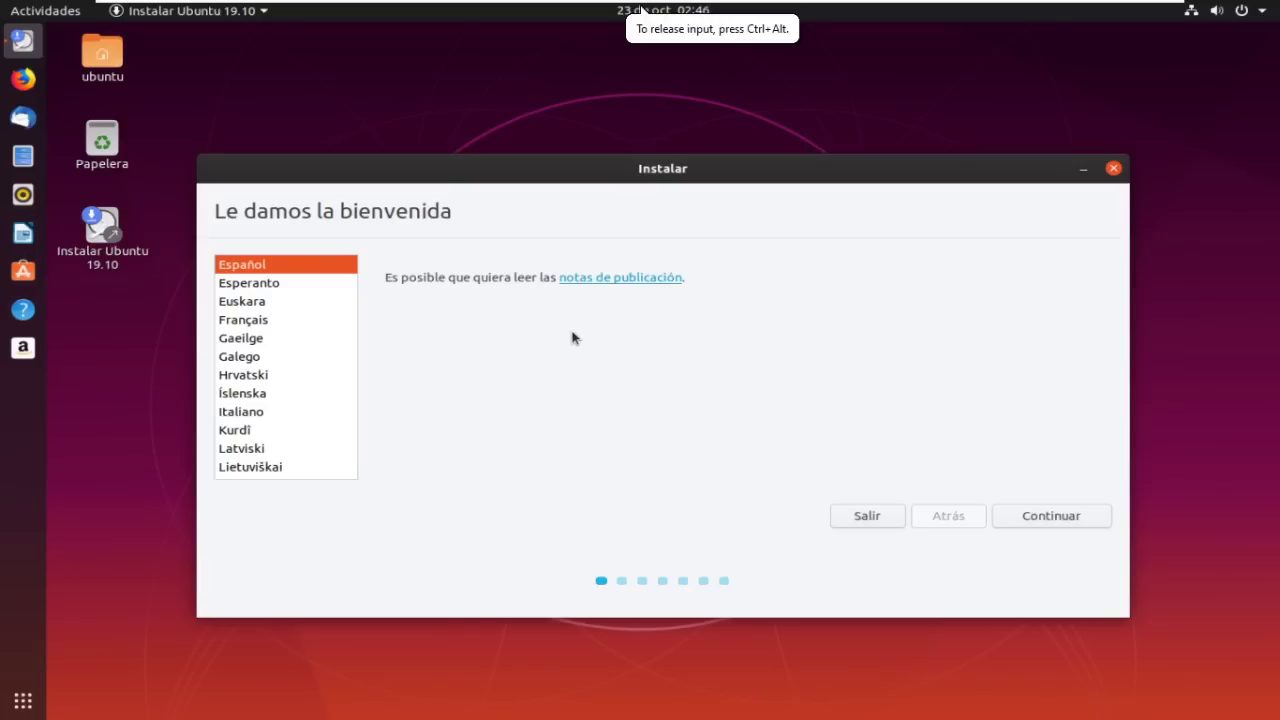
pyautogui.hotkey('ctrl', 'alt')
pyautogui.hotkey('alt', 'Tab')
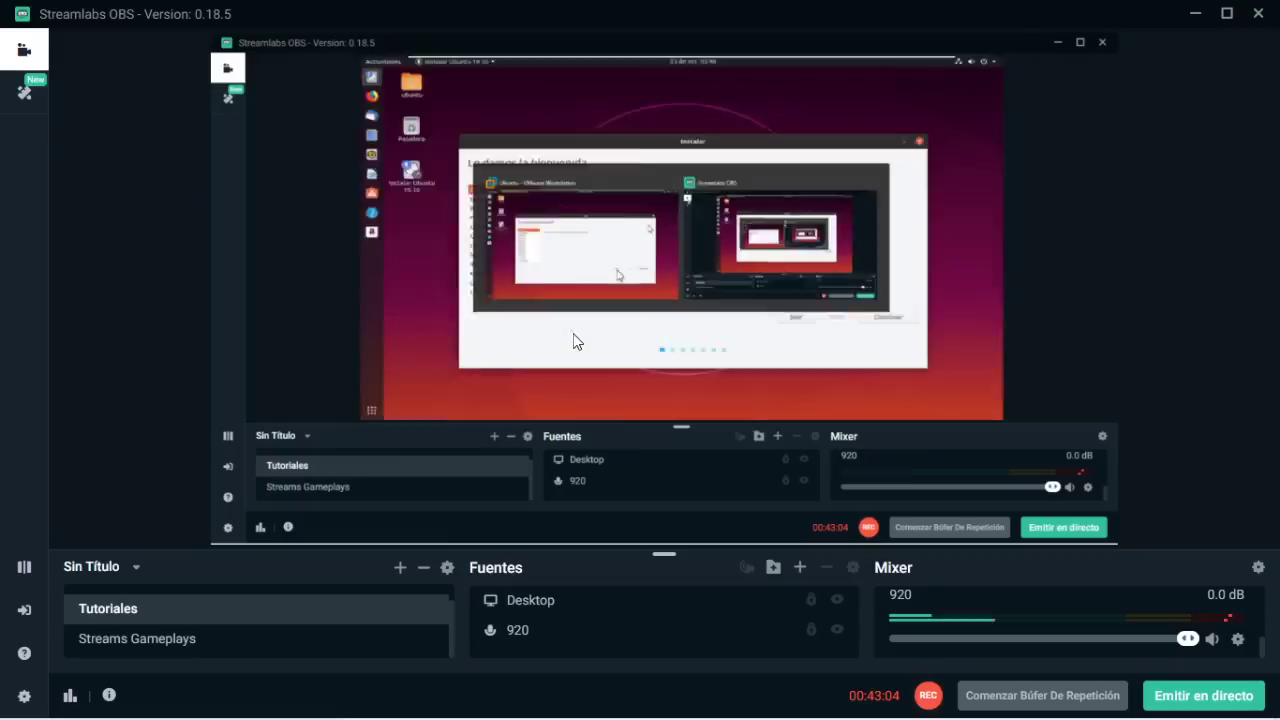
pyautogui.hotkey('alt', 'Tab')
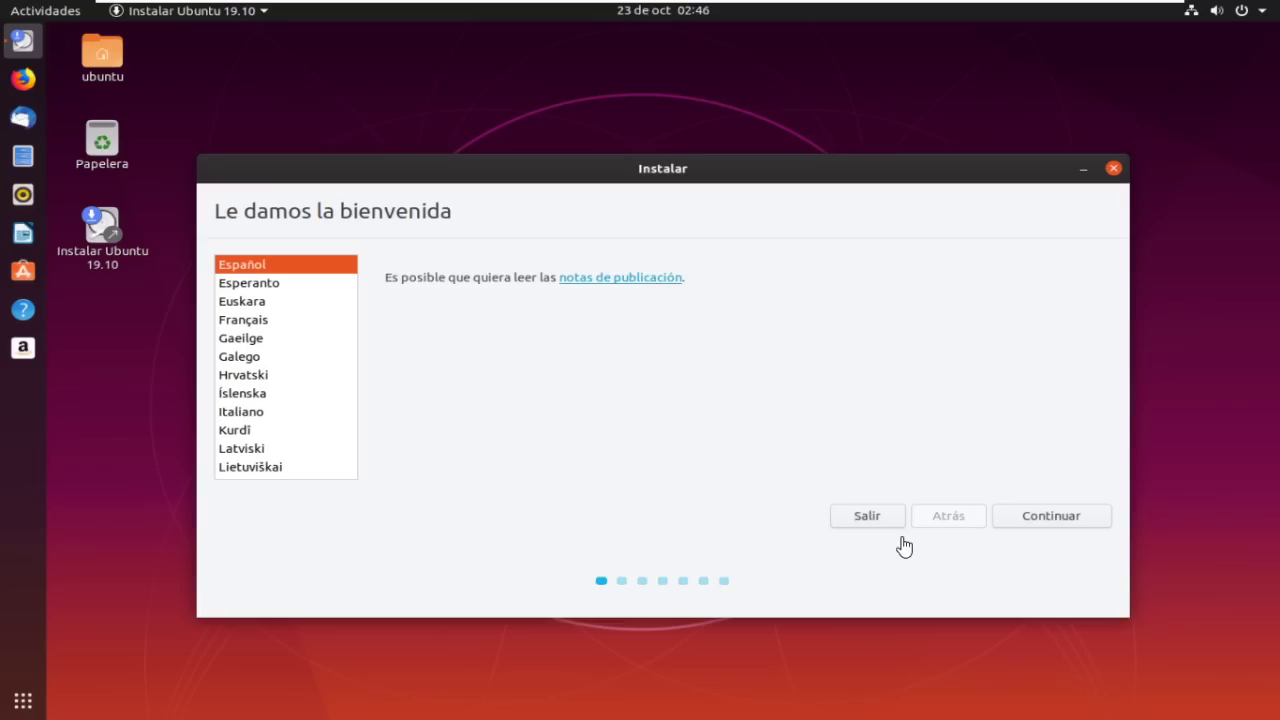
# Switch the VMware view of the Ubuntu virtual machine to Exclusive Mode
pyautogui.moveTo(430, 7)
pyautogui.click(231, 12)
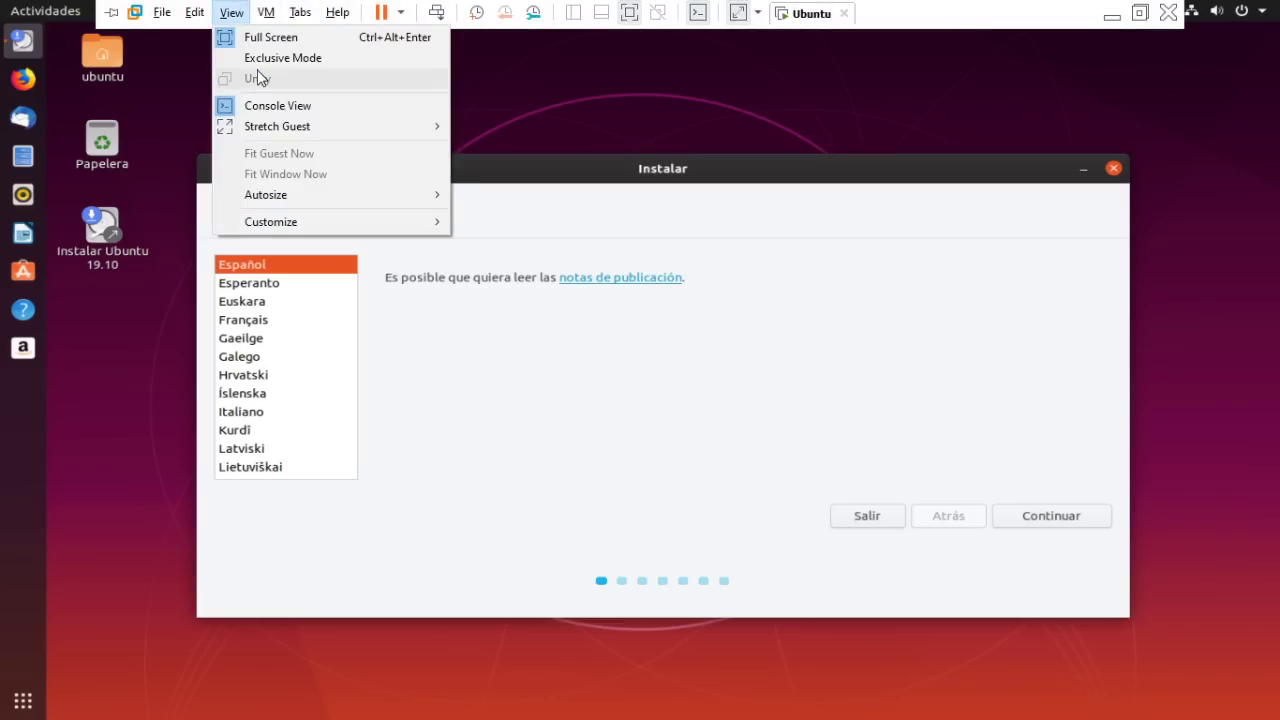
pyautogui.click(258, 58)
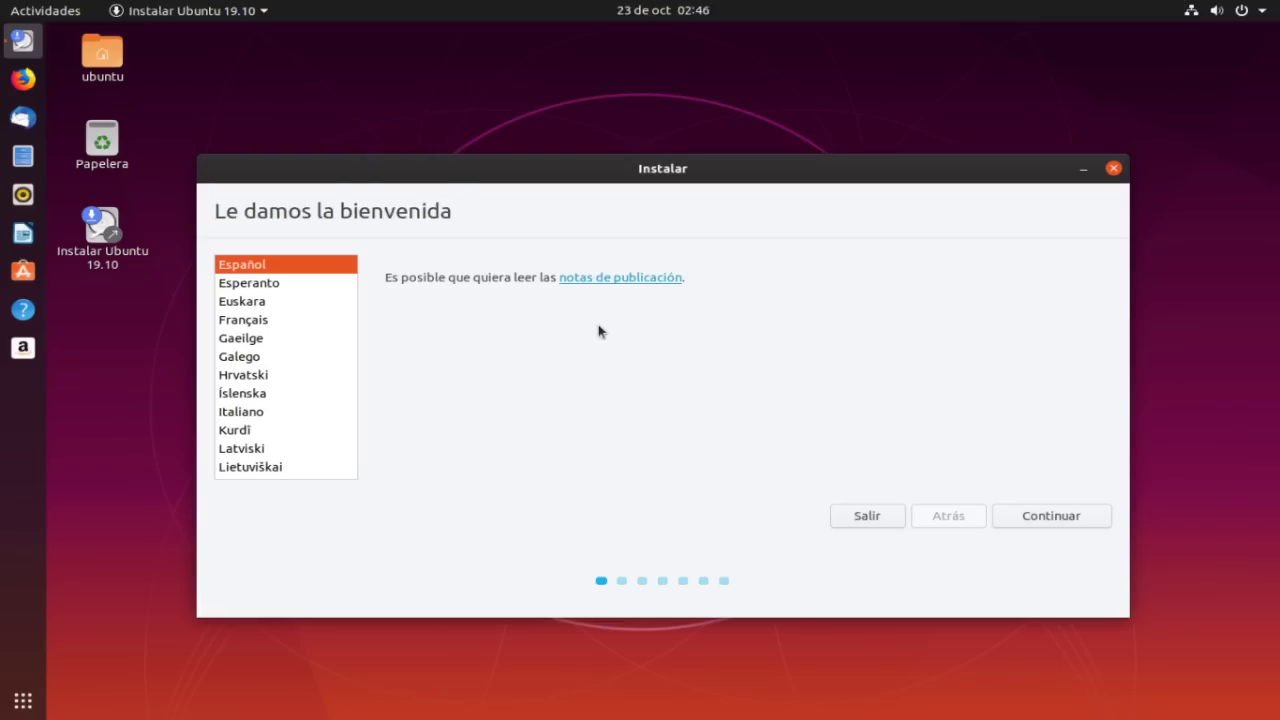
# Continue with Español as the installer language and choose the keyboard layout "Español (latinoamericano, incluye tilde muerta)"
pyautogui.click(1024, 529)
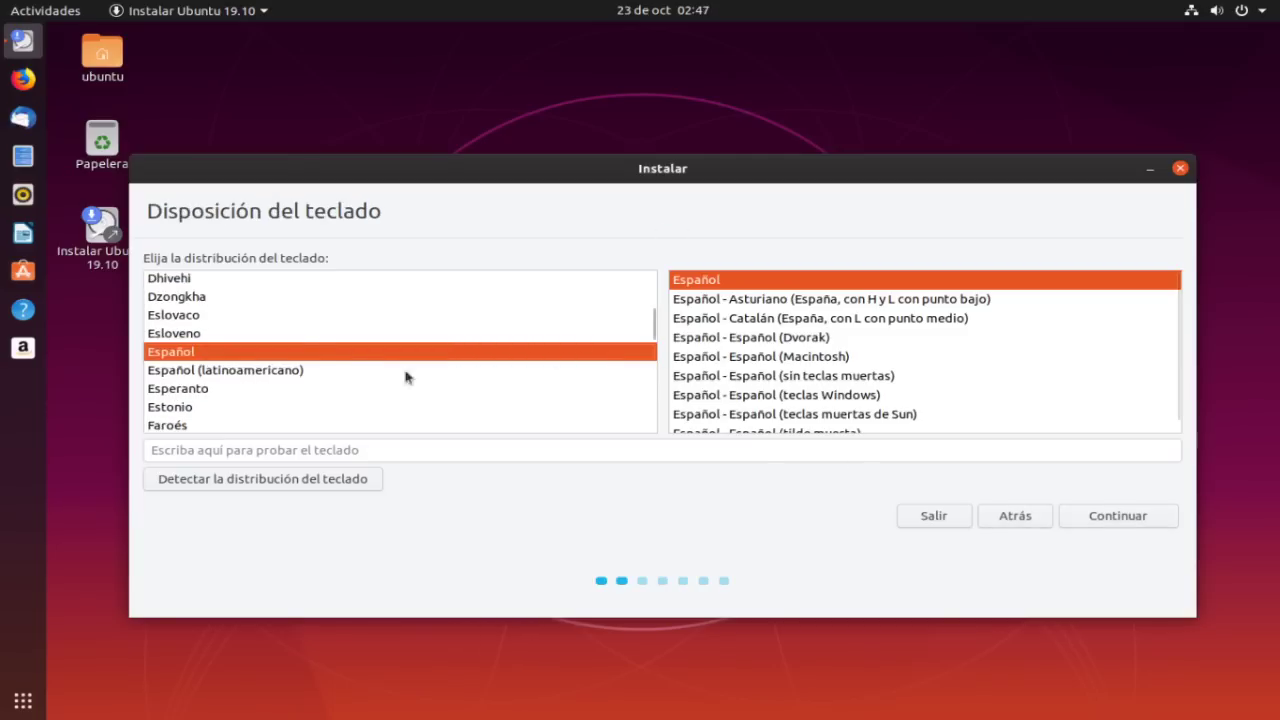
pyautogui.click(268, 372)
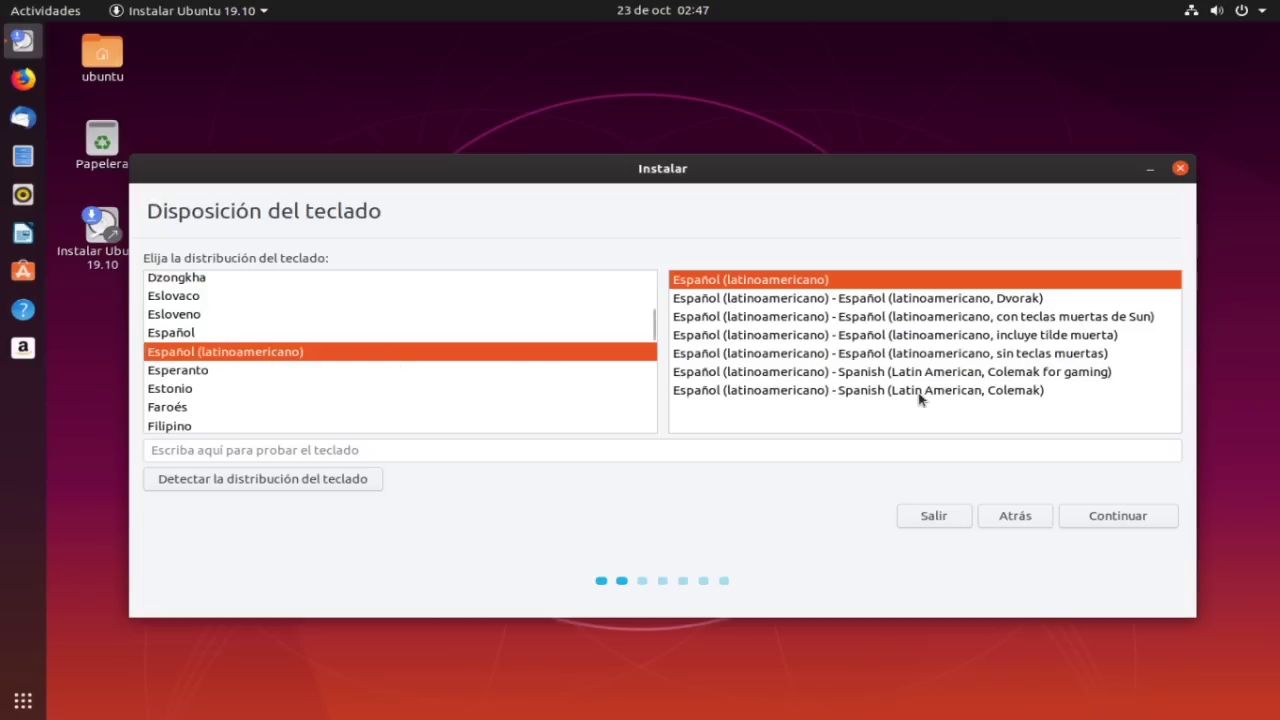
pyautogui.click(990, 355)
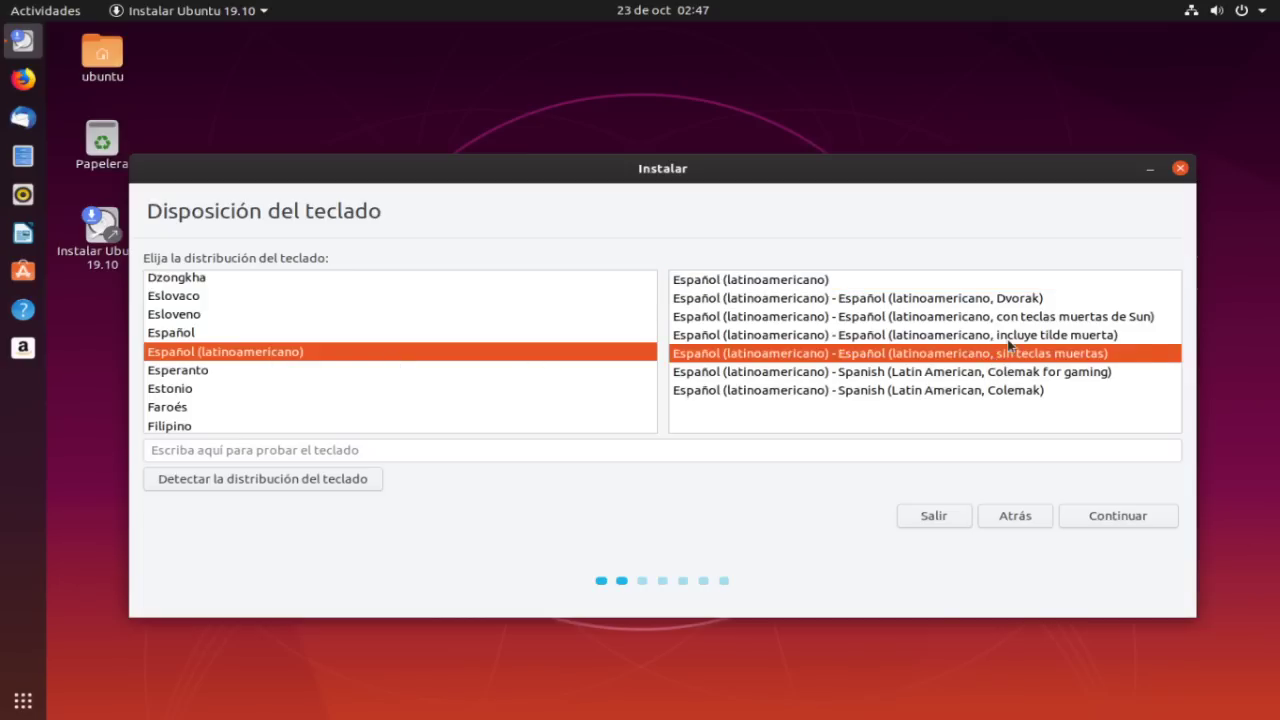
pyautogui.click(1008, 338)
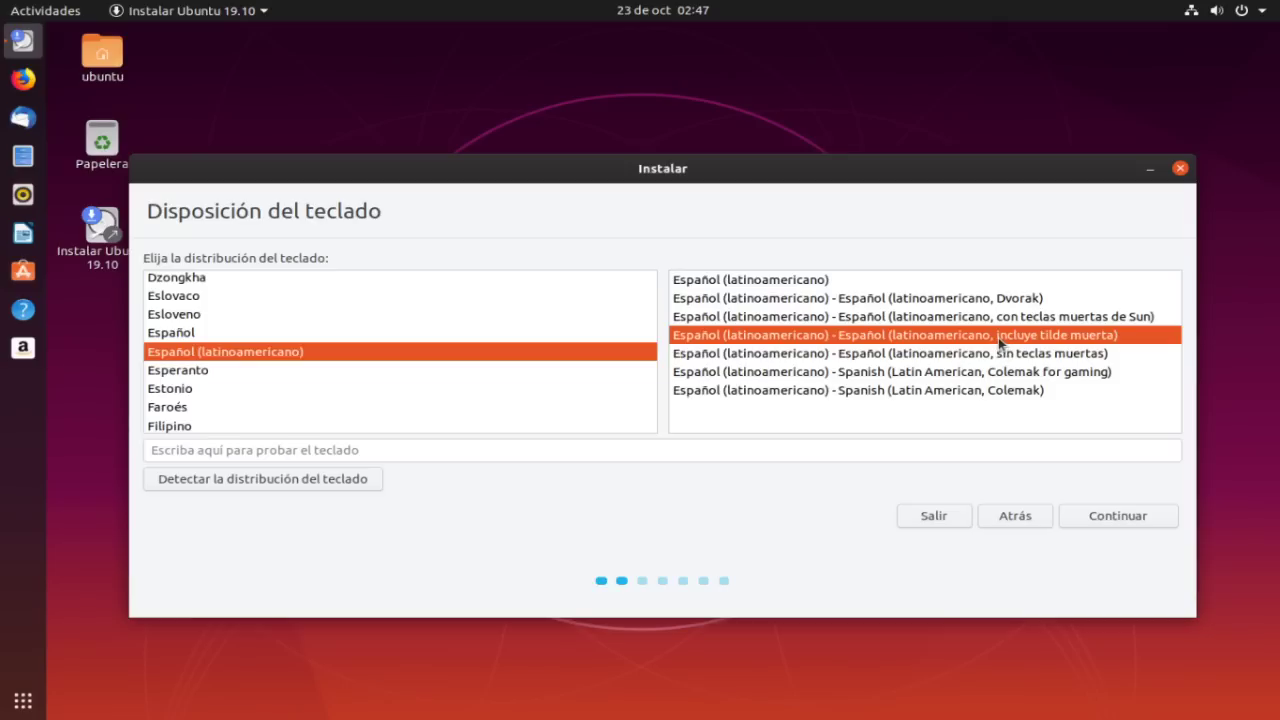
# Test the chosen keyboard layout with random letters including ñ and the acute accent, and continue to the updates and software page
pyautogui.click(363, 452)
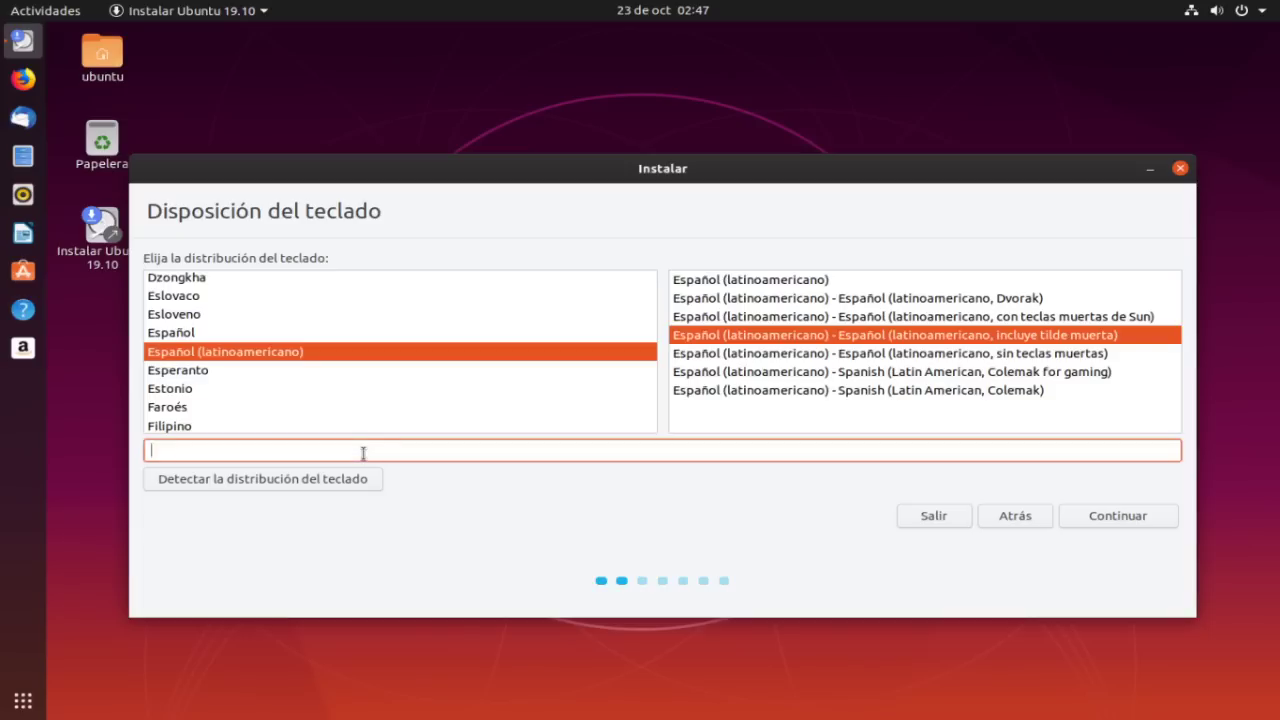
pyautogui.write('asdñañsdlaskdal')
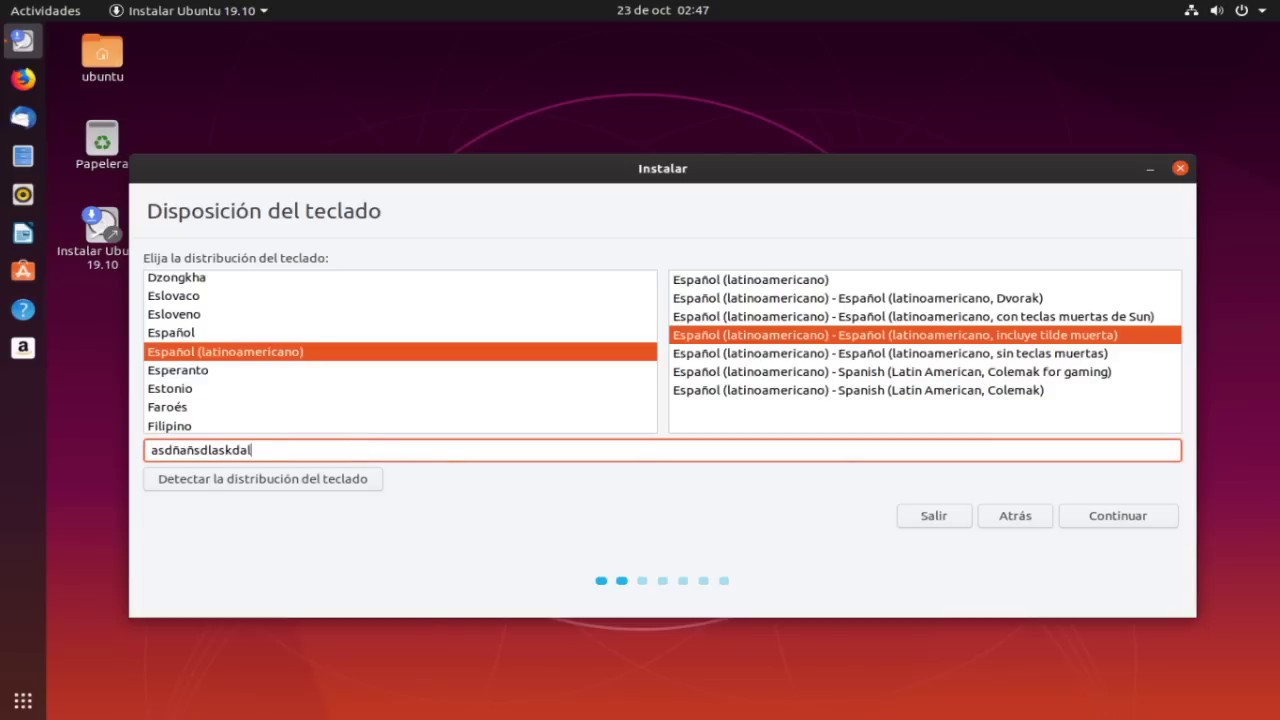
pyautogui.write('dlaldññññññasdllñññ')
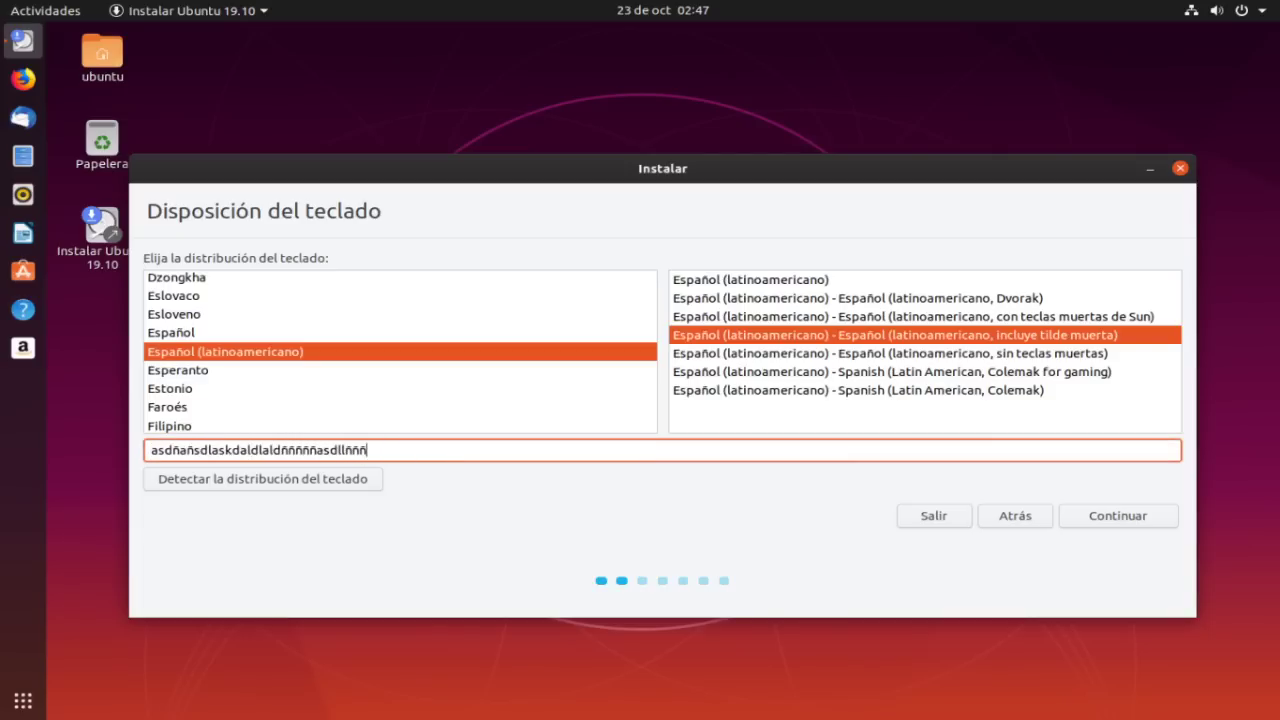
pyautogui.write('´ĺaskdasd')
pyautogui.click(1102, 516)
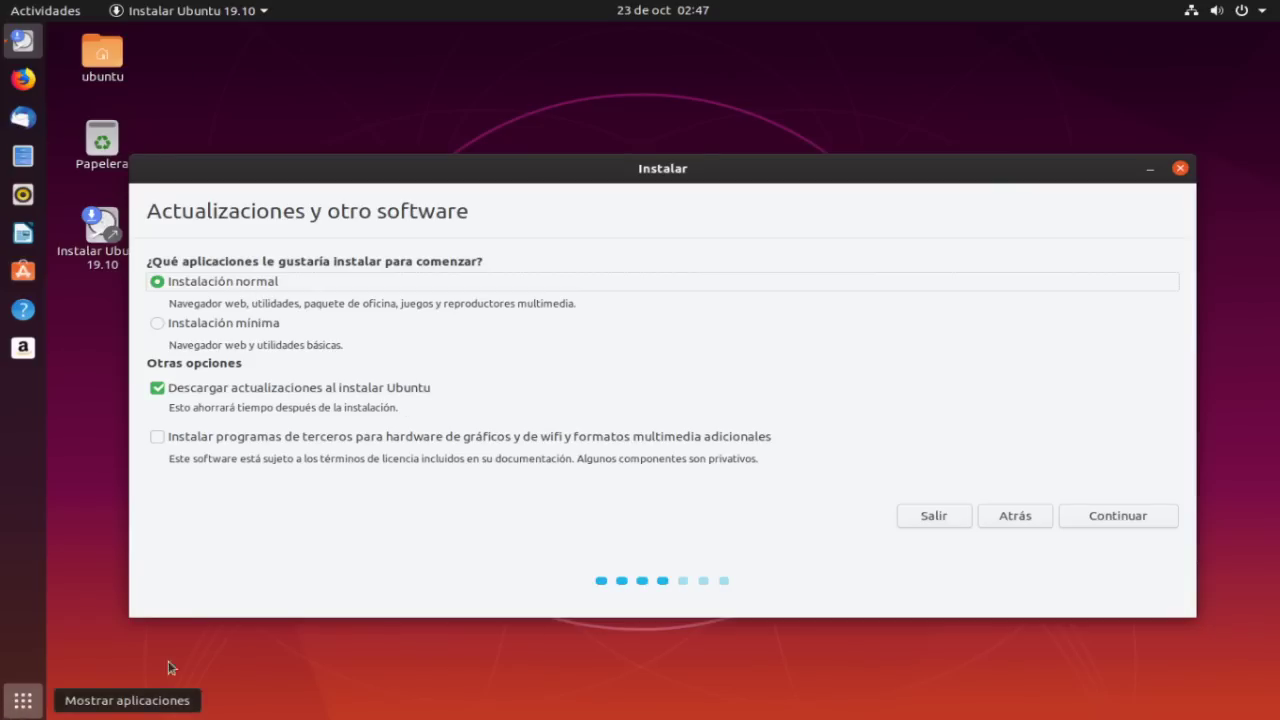
# Look through the pages of the applications overview and return to the installer
pyautogui.click(22, 700)
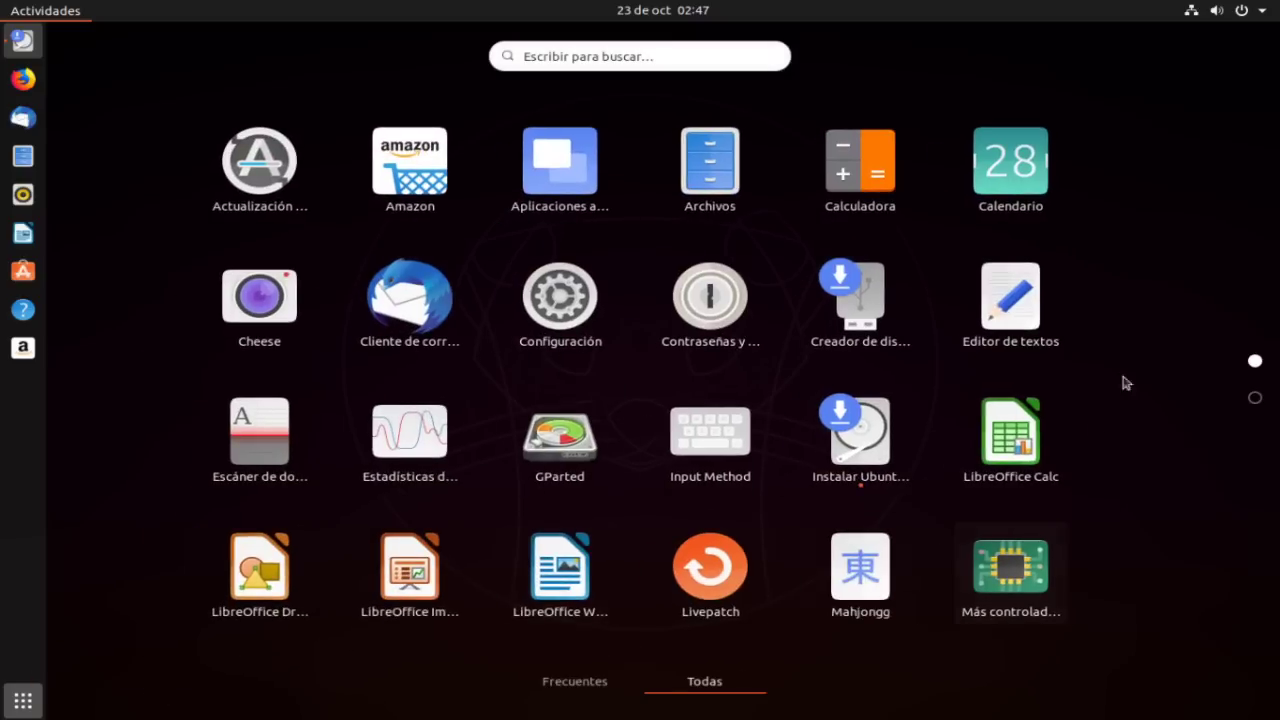
pyautogui.click(1248, 397)
pyautogui.click(1250, 363)
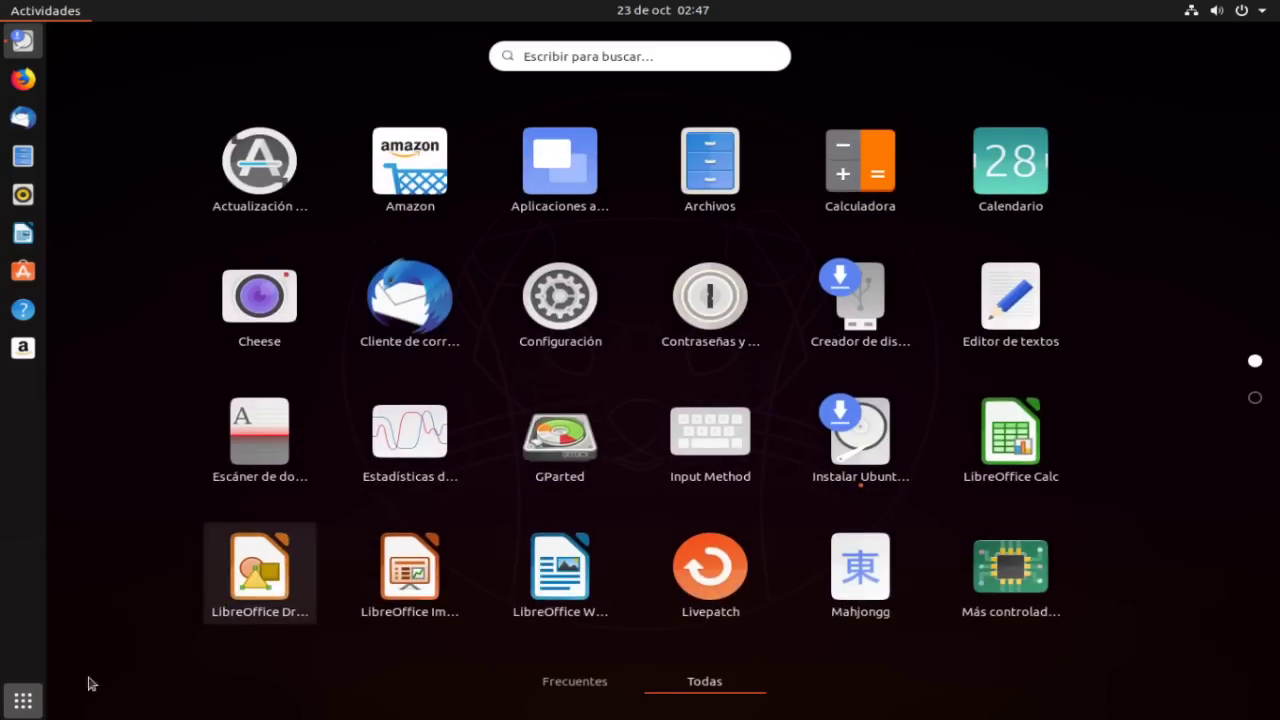
pyautogui.press('Escape')
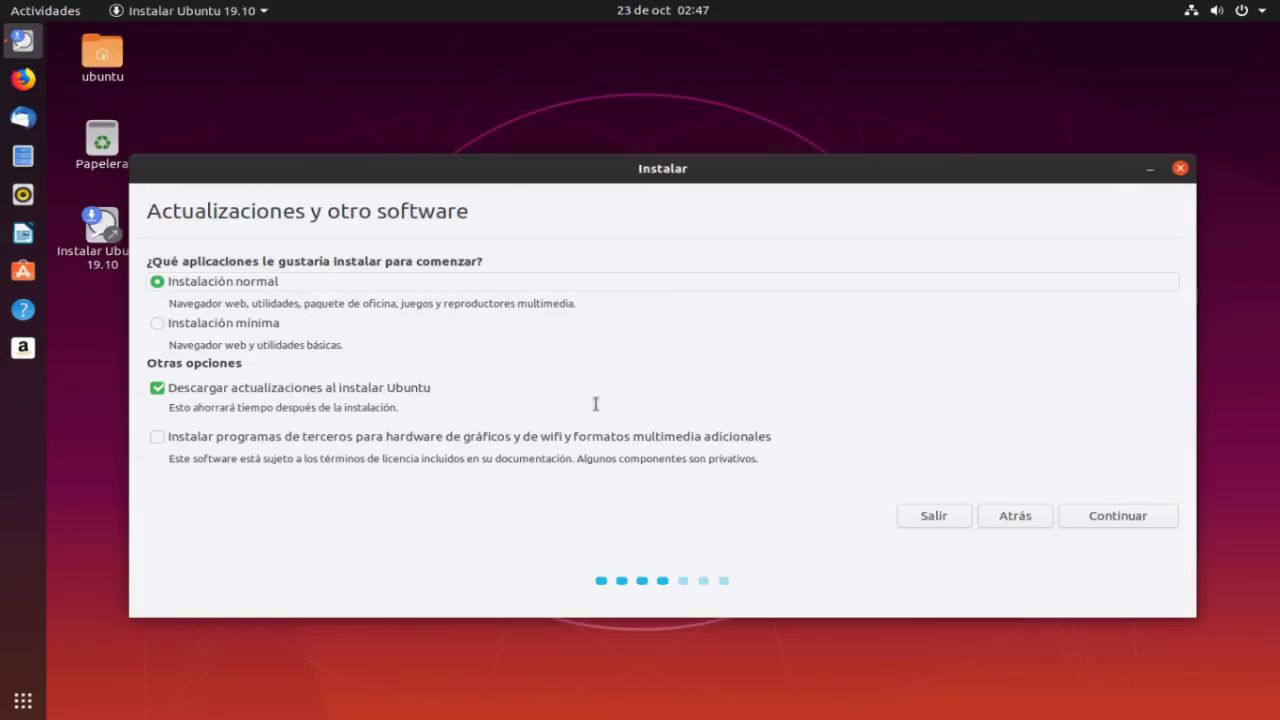
# Select "Instalación mínima", leave the download of updates during installation turned off, and continue
pyautogui.click(270, 326)
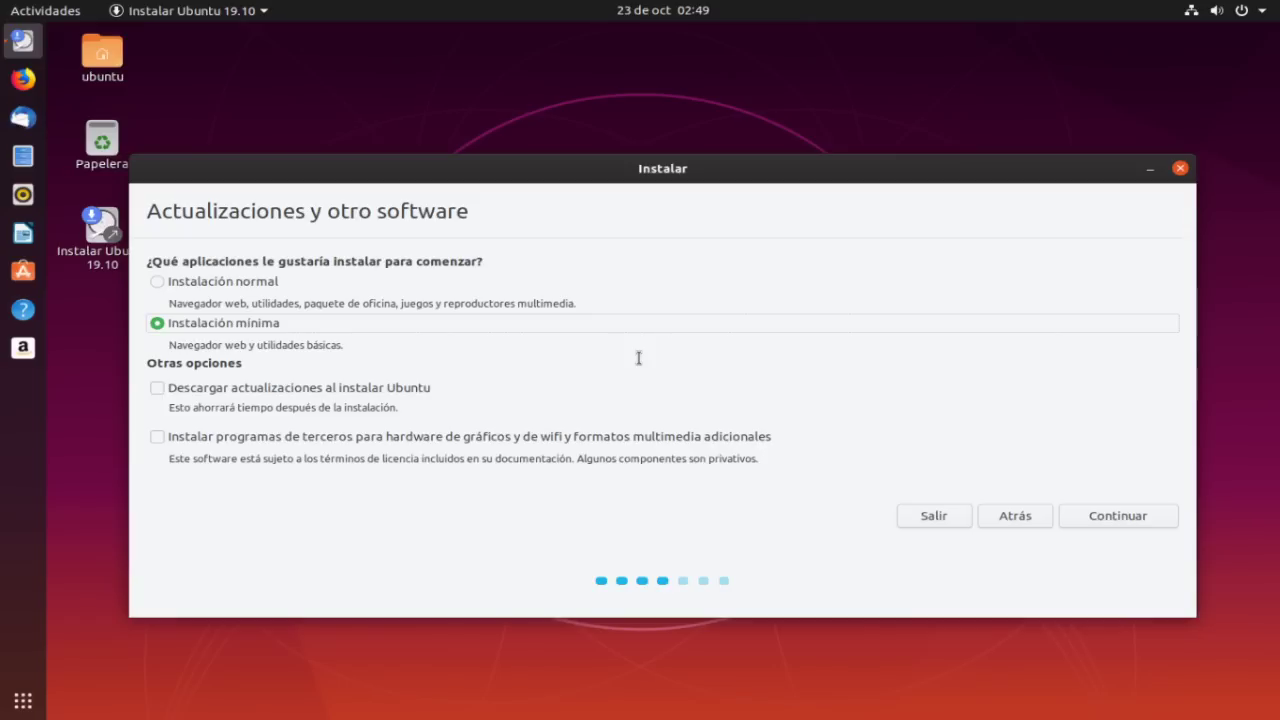
pyautogui.click(354, 398)
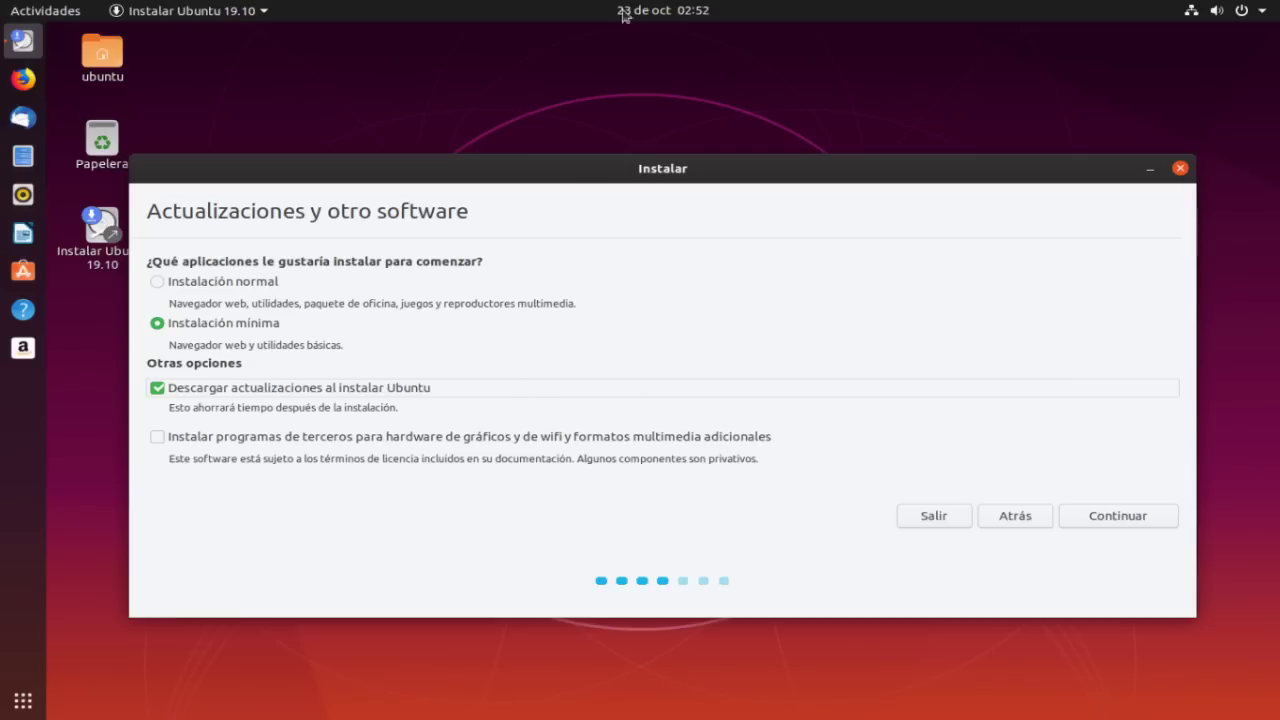
pyautogui.click(412, 387)
pyautogui.click(1126, 511)
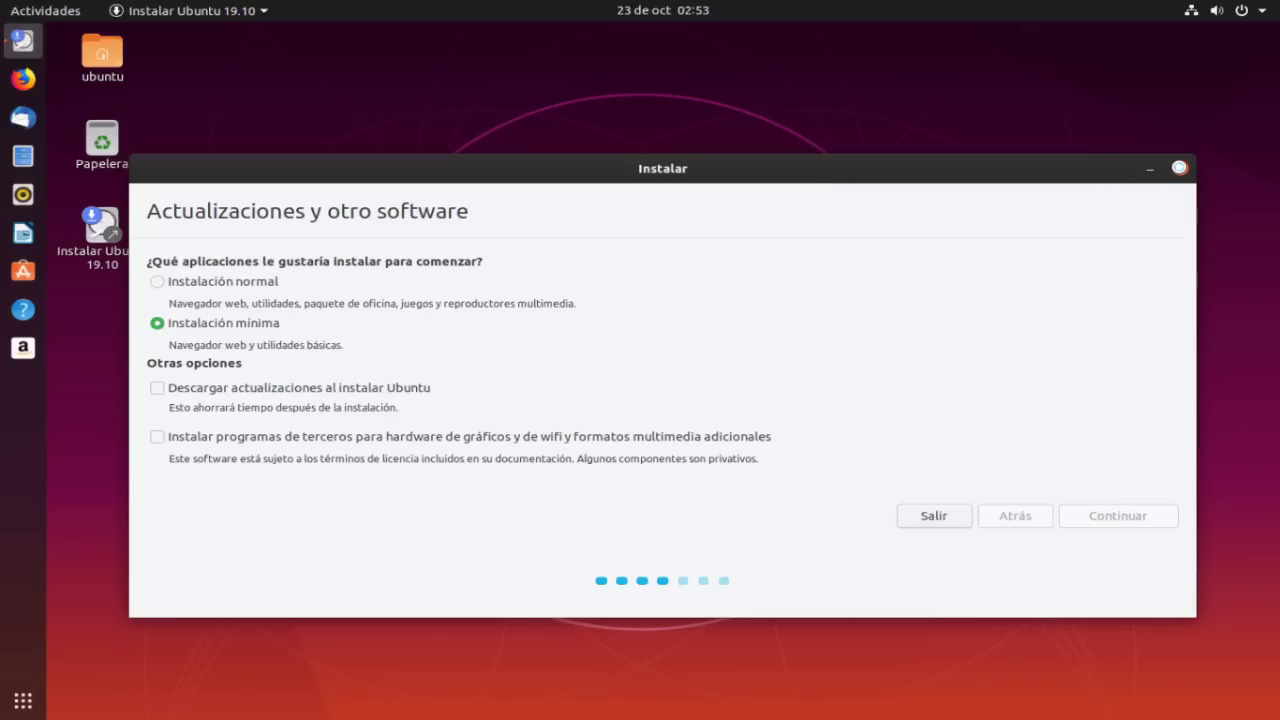
# Quit the Ubuntu installer and confirm leaving the installation
pyautogui.click(1180, 167)
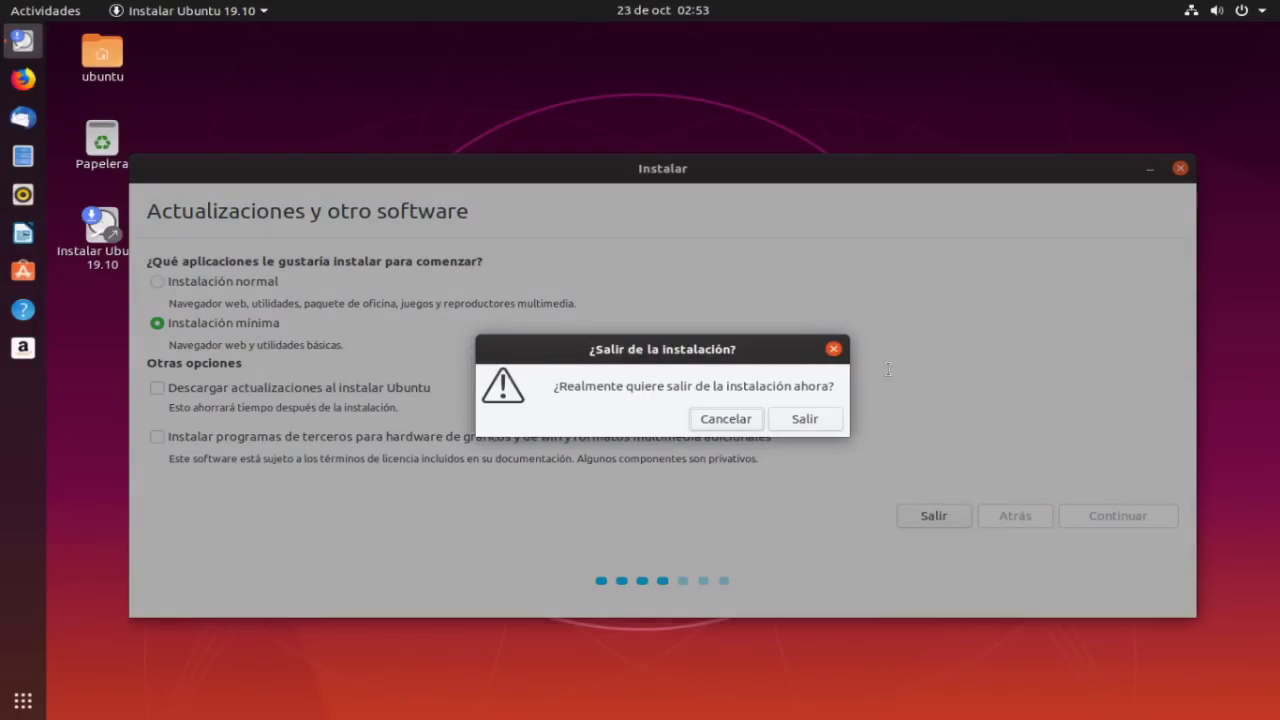
pyautogui.click(805, 420)
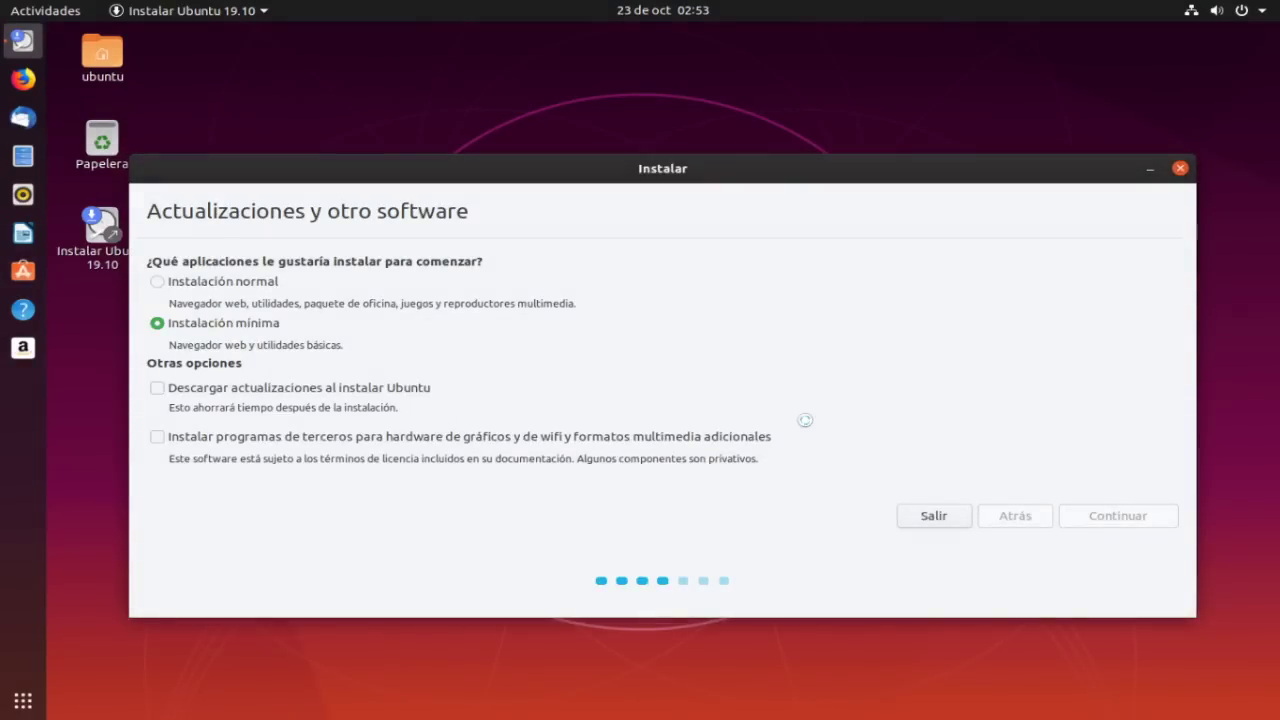
# Open LibreOffice Draw from the applications overview, view its blank drawing window, and close it
pyautogui.click(22, 700)
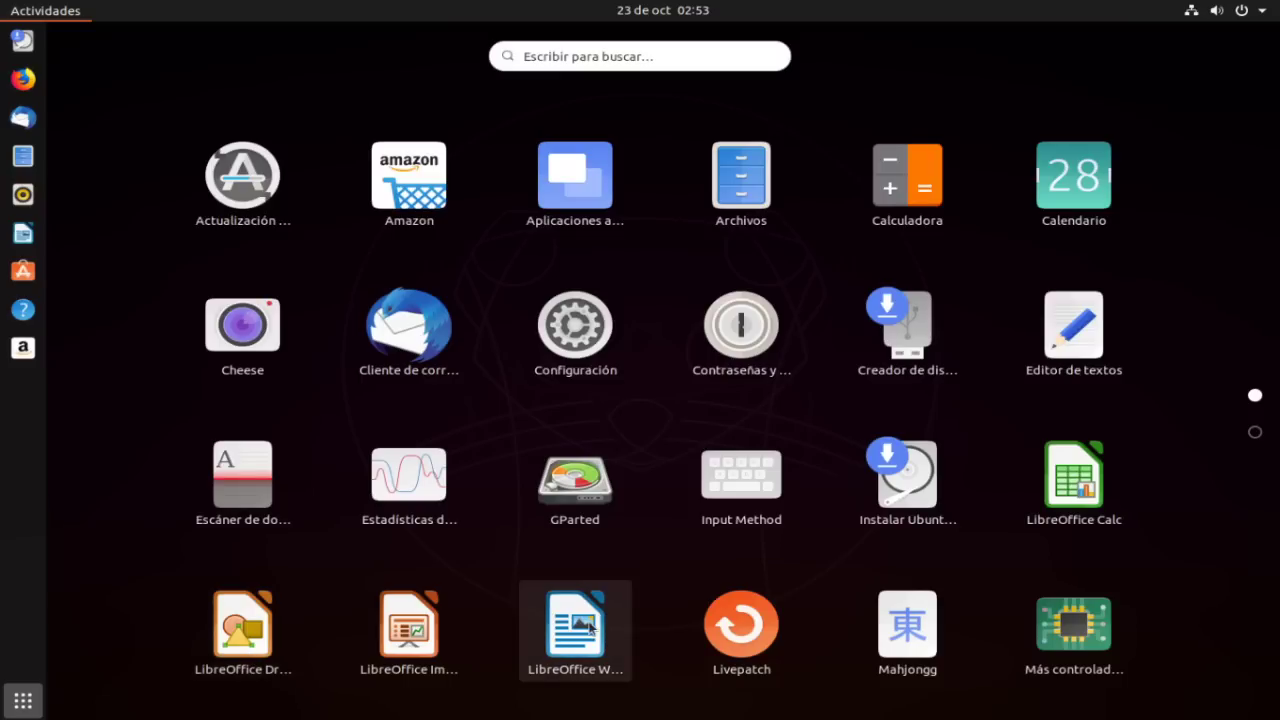
pyautogui.scroll(-1, 590, 625)
pyautogui.scroll(1, 590, 625)
pyautogui.click(272, 636)
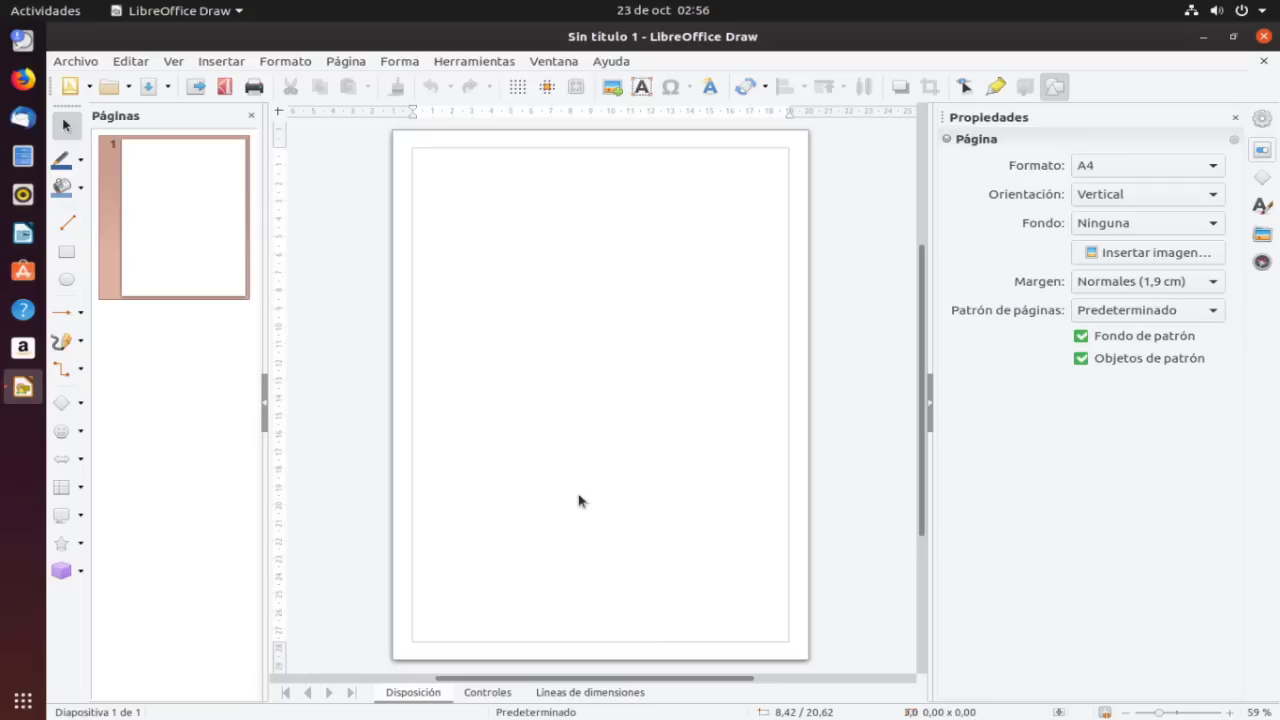
pyautogui.click(1263, 38)
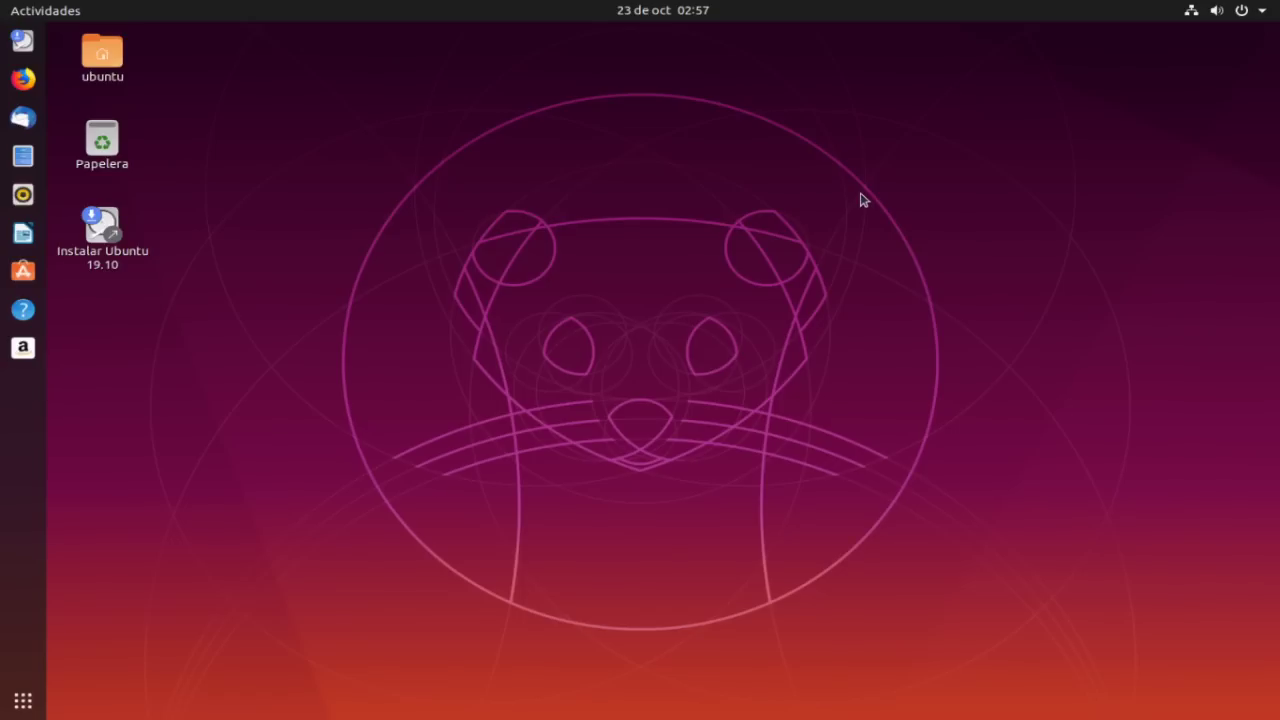
# Open the Mahjongg game from the applications overview, view its board, and close it
pyautogui.click(23, 700)
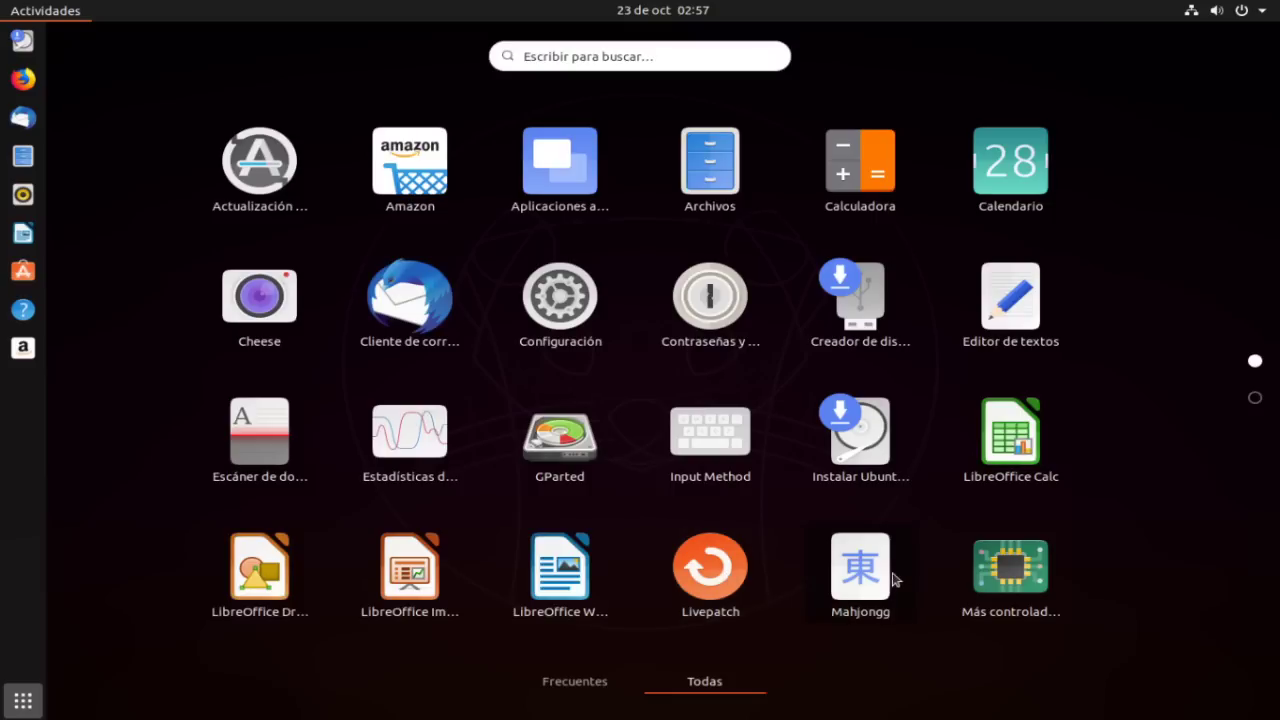
pyautogui.click(860, 570)
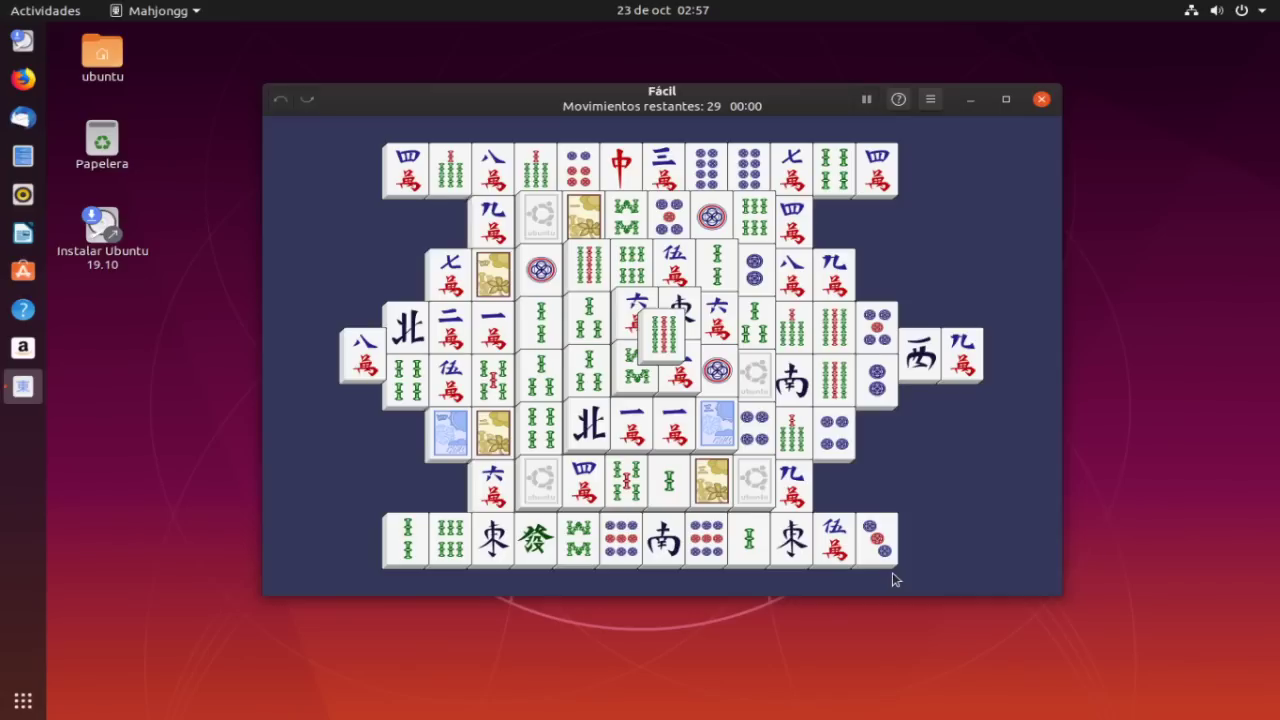
pyautogui.click(1042, 99)
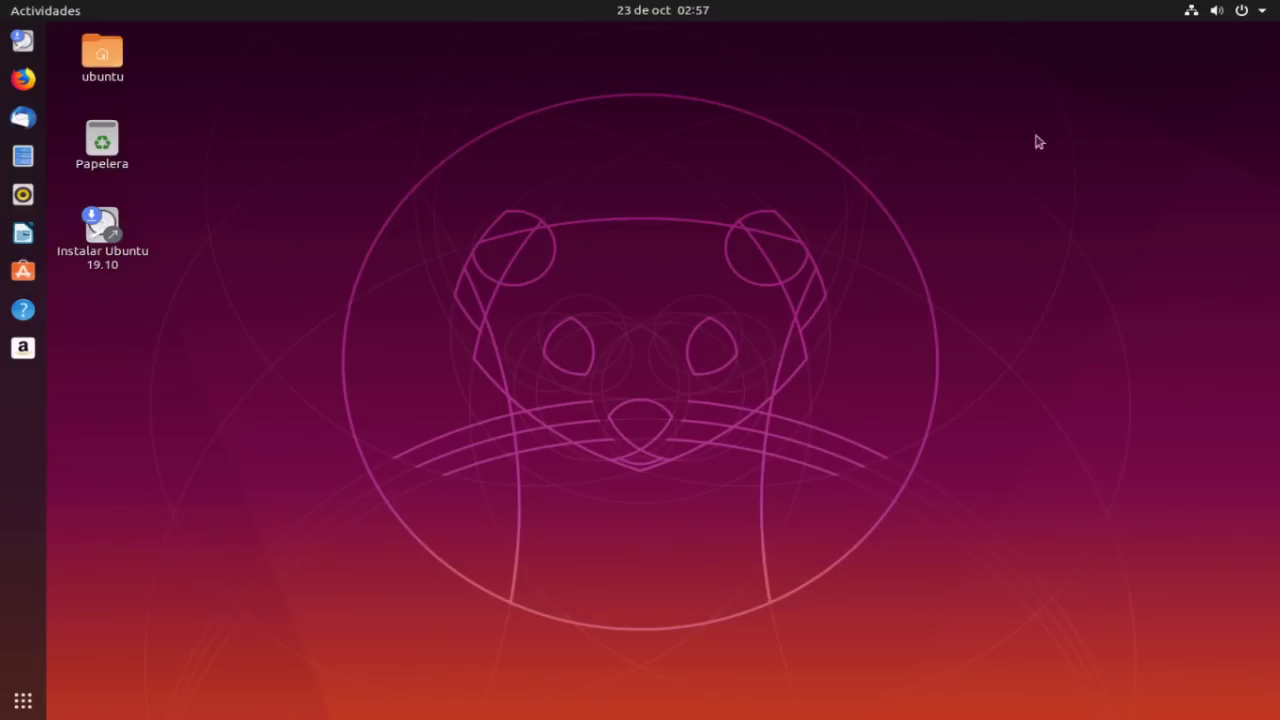
# Open Remmina from the applications overview, view its connection protocol list, move its window toward the middle of the desktop, and close it
pyautogui.click(23, 700)
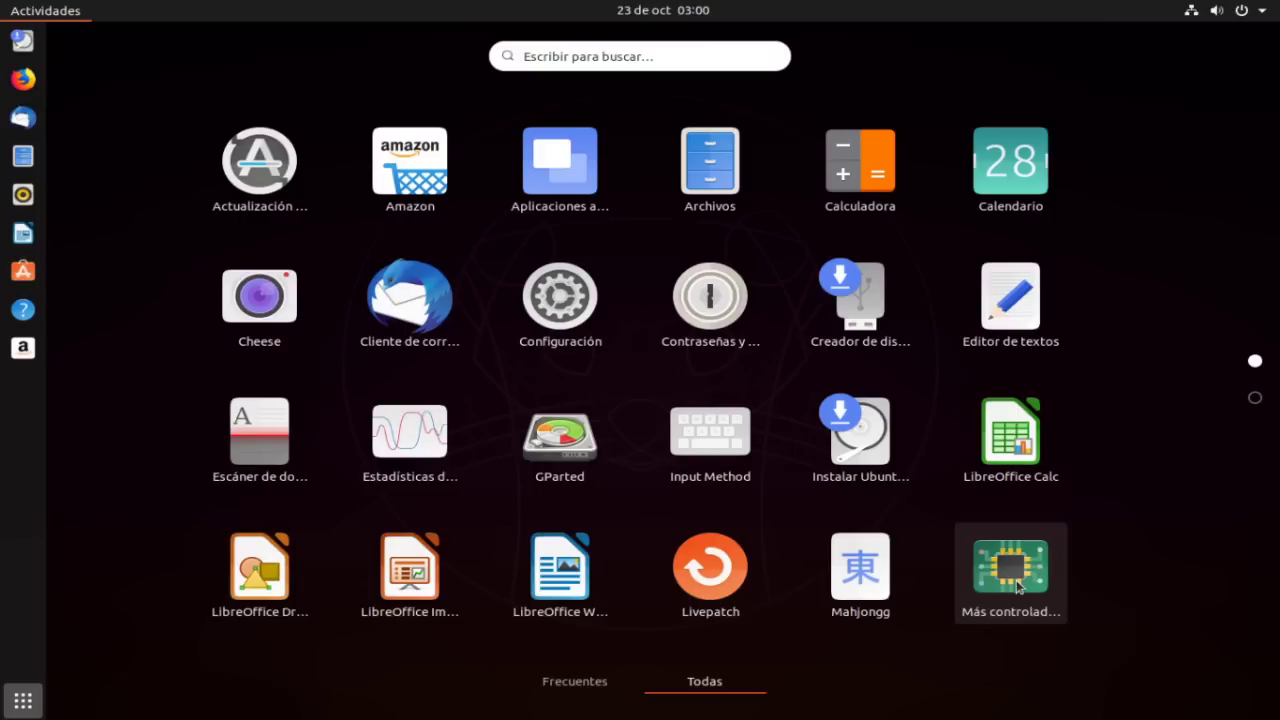
pyautogui.click(1255, 397)
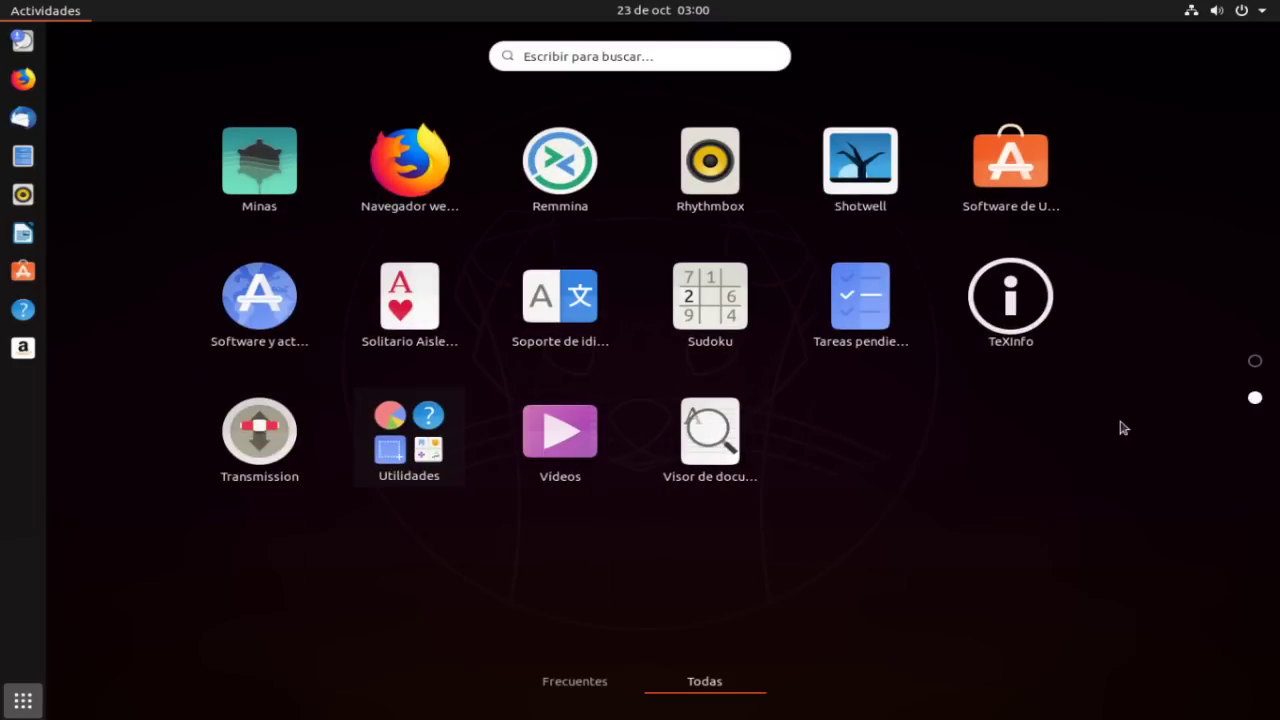
pyautogui.click(564, 175)
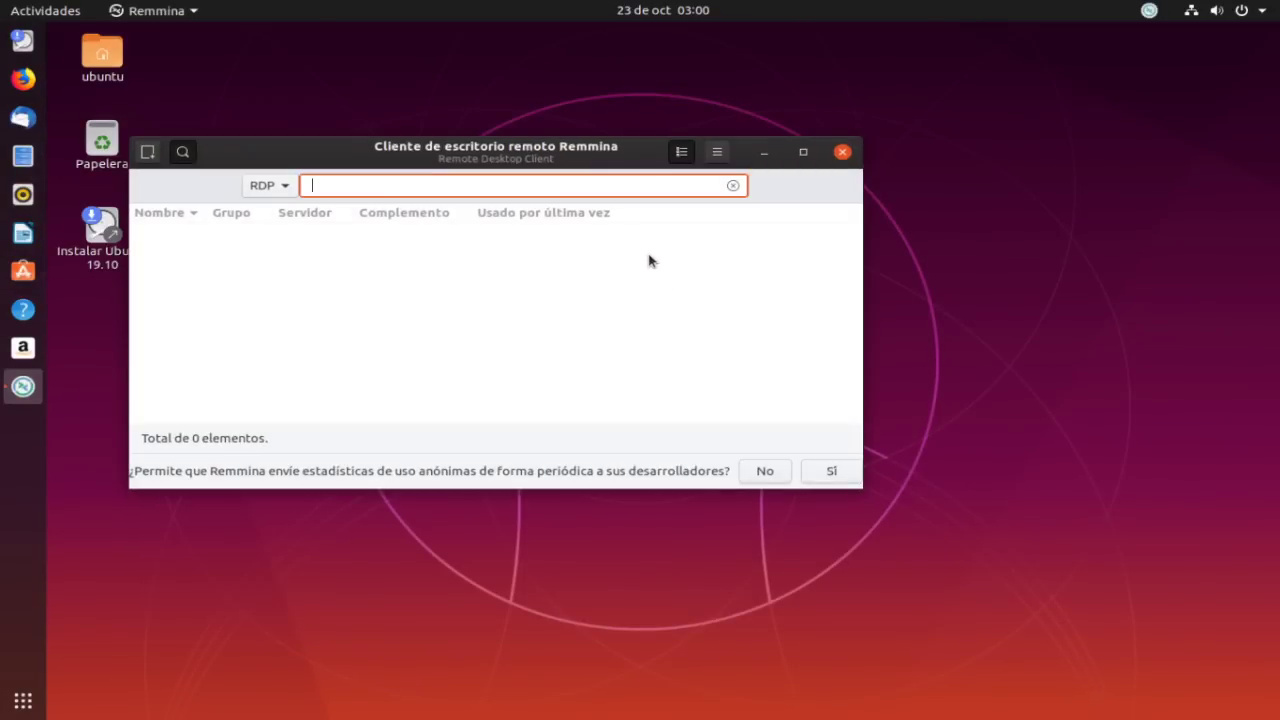
pyautogui.click(278, 188)
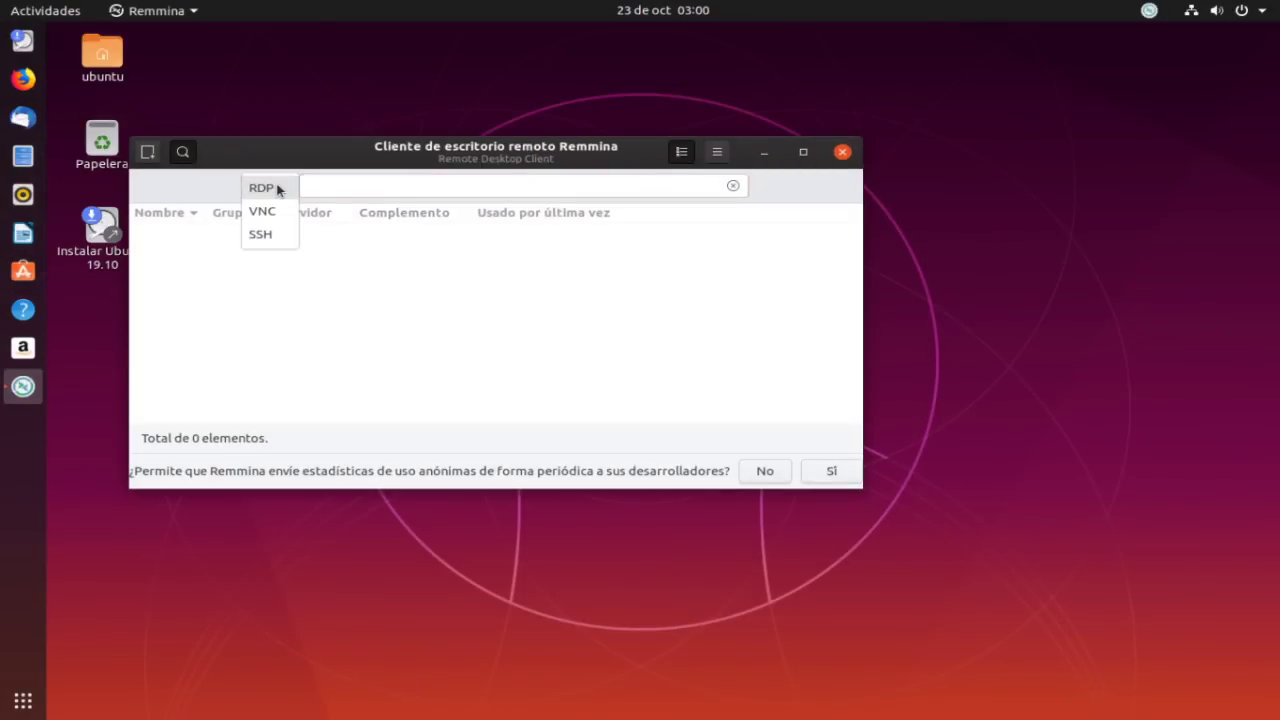
pyautogui.click(357, 165)
pyautogui.moveTo(357, 166); pyautogui.dragTo(491, 208)
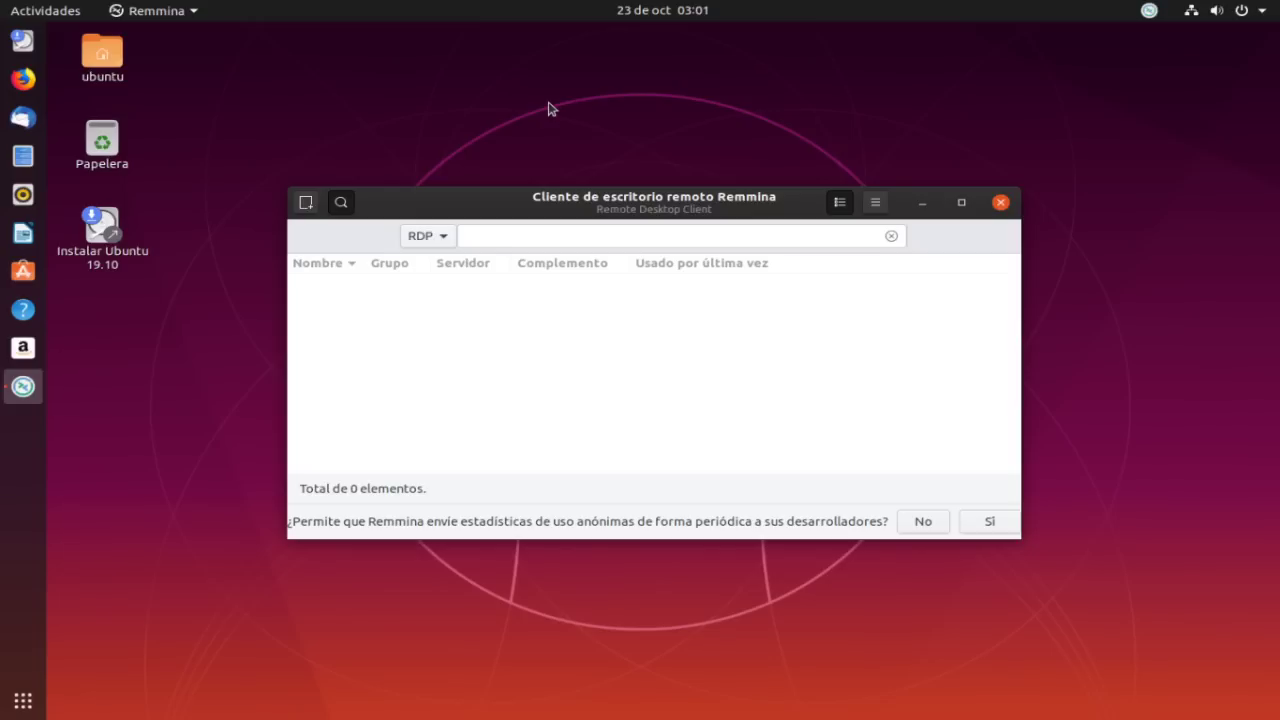
pyautogui.click(438, 237)
pyautogui.click(526, 322)
pyautogui.click(1001, 203)
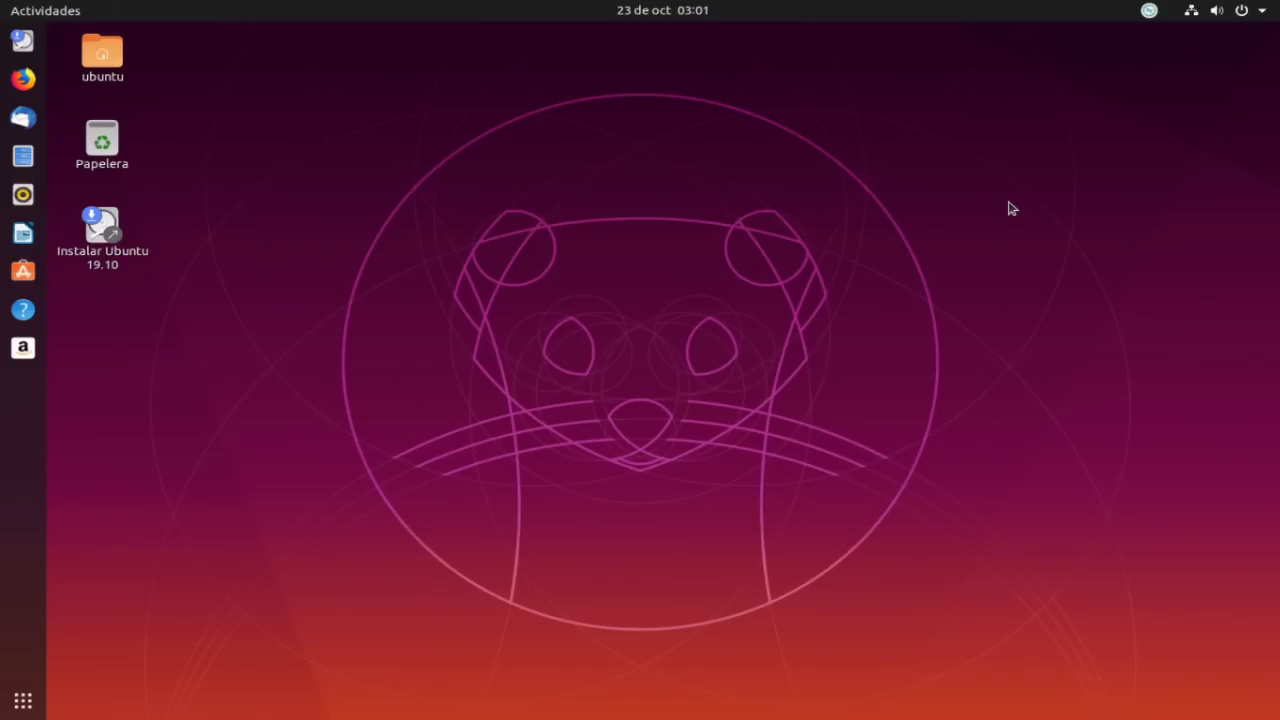
# Open Shotwell from the applications overview, dismiss its welcome message, view the photo library window, and close it
pyautogui.click(22, 700)
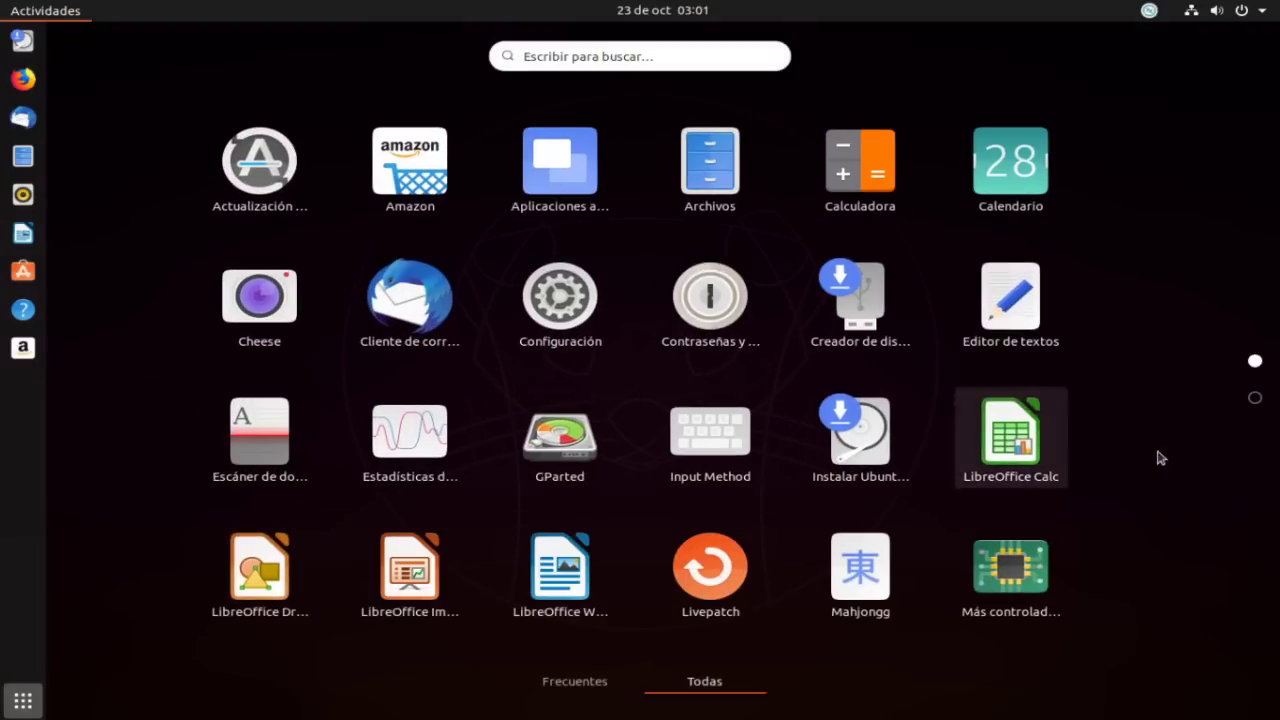
pyautogui.click(1254, 401)
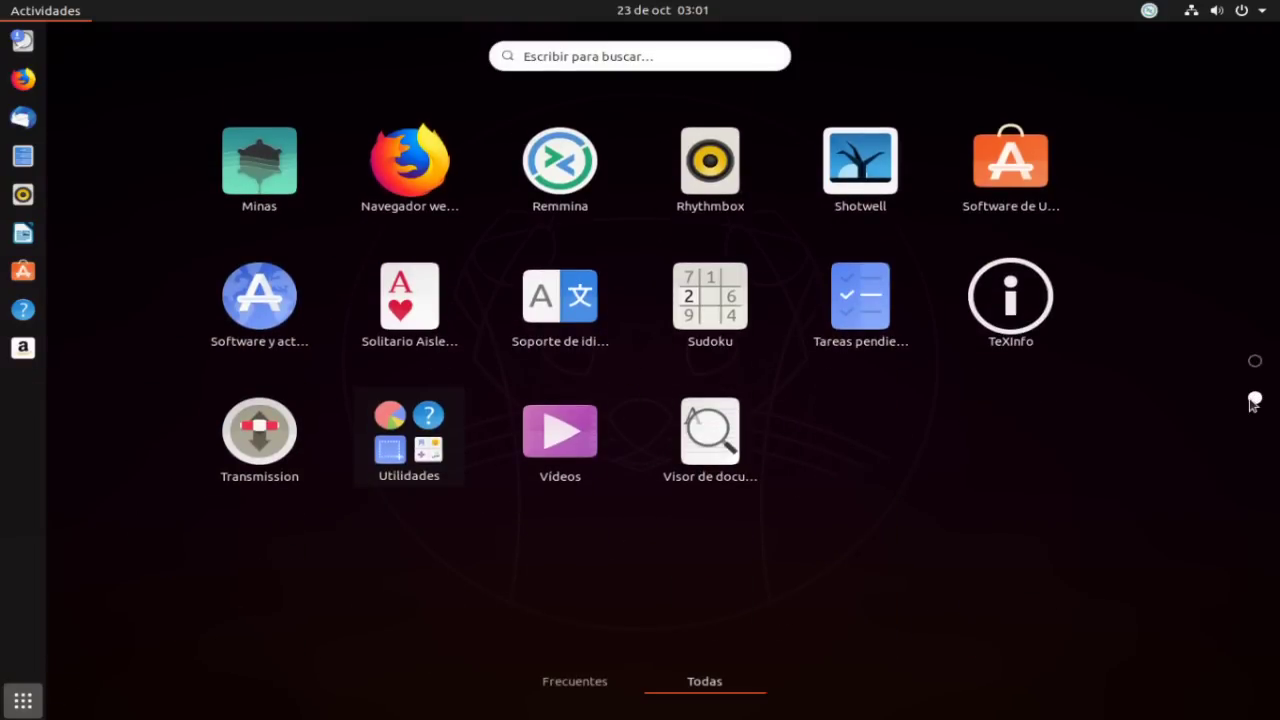
pyautogui.click(873, 200)
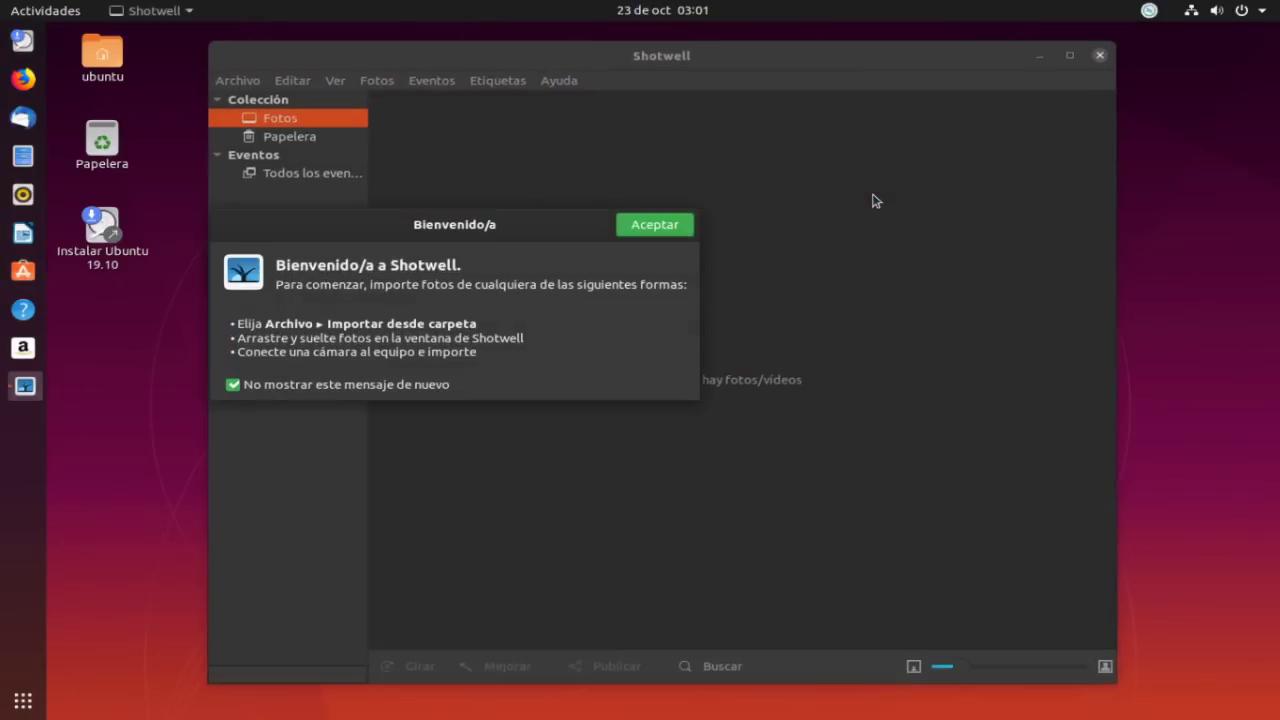
pyautogui.press('Return')
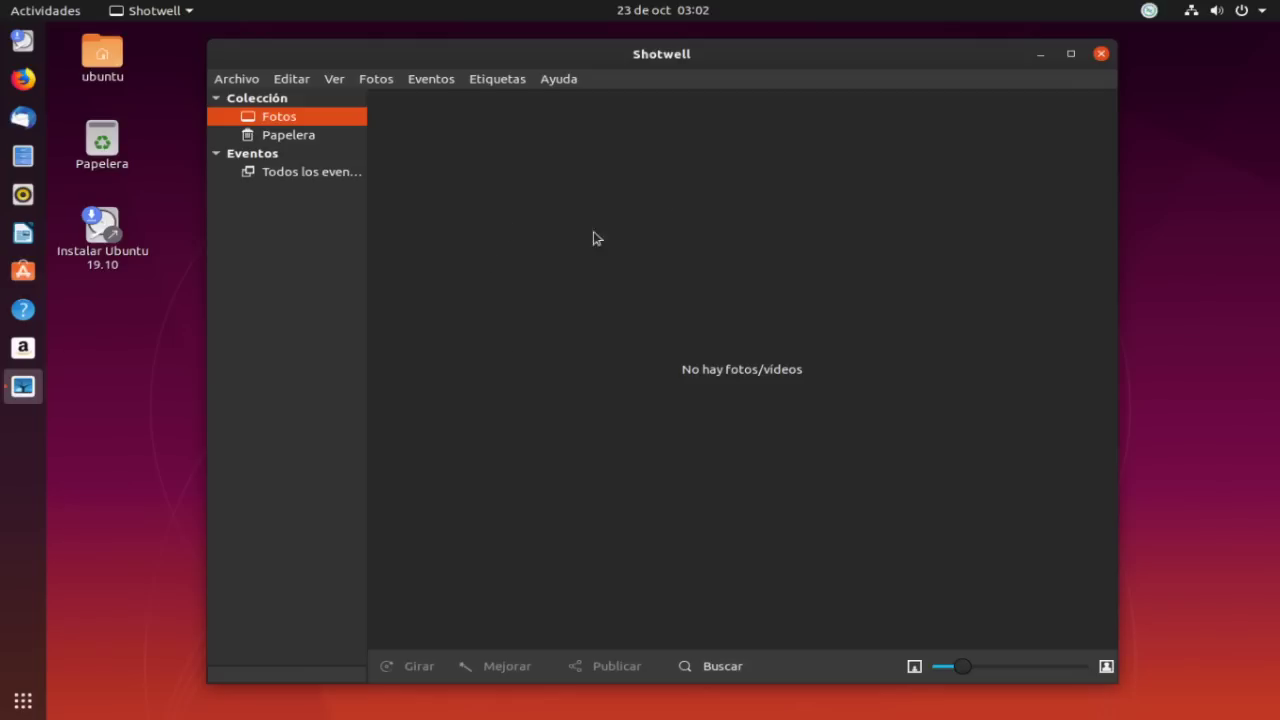
pyautogui.click(1101, 54)
# Open "Software y actualizaciones" from the second page of the applications overview
pyautogui.click(23, 700)
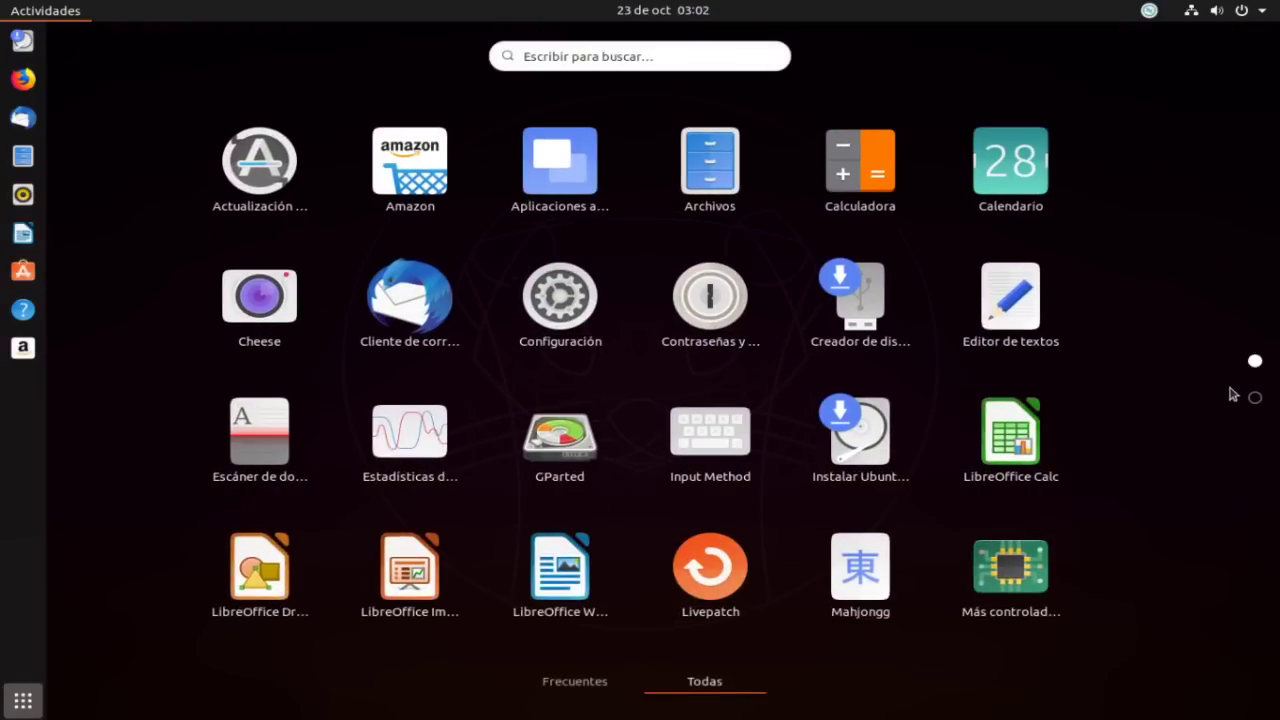
pyautogui.click(1254, 399)
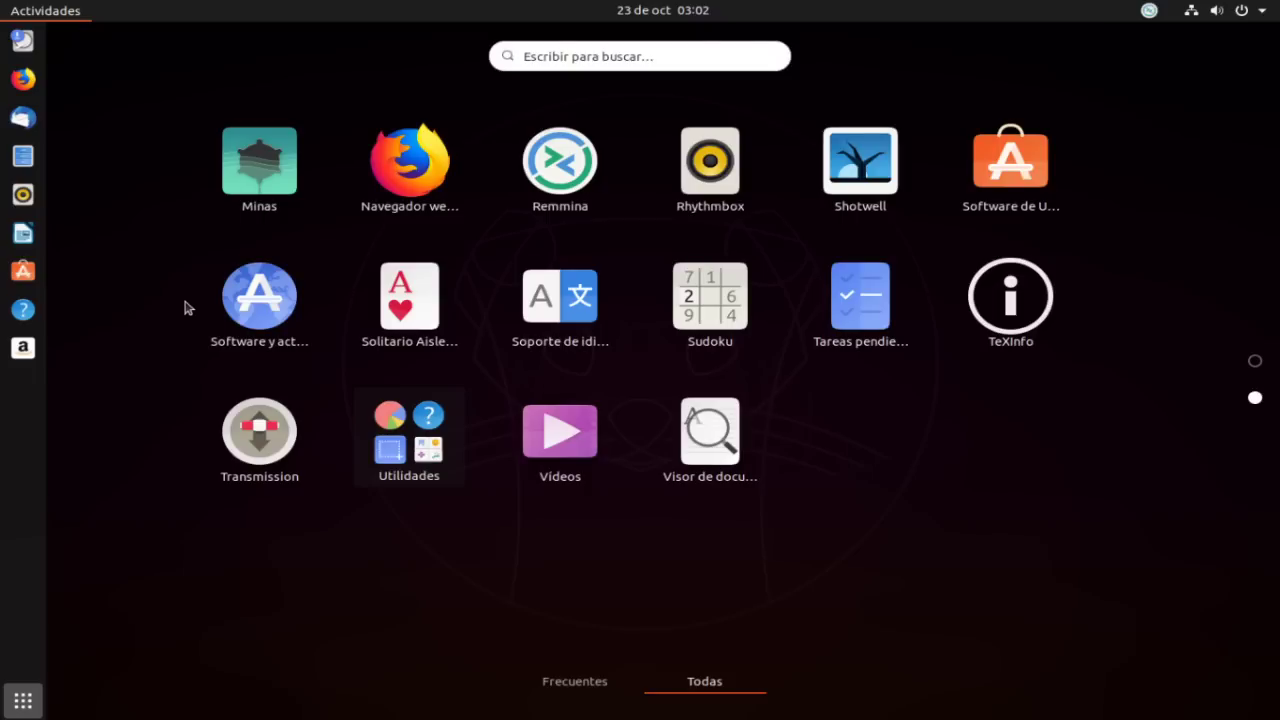
pyautogui.click(1255, 361)
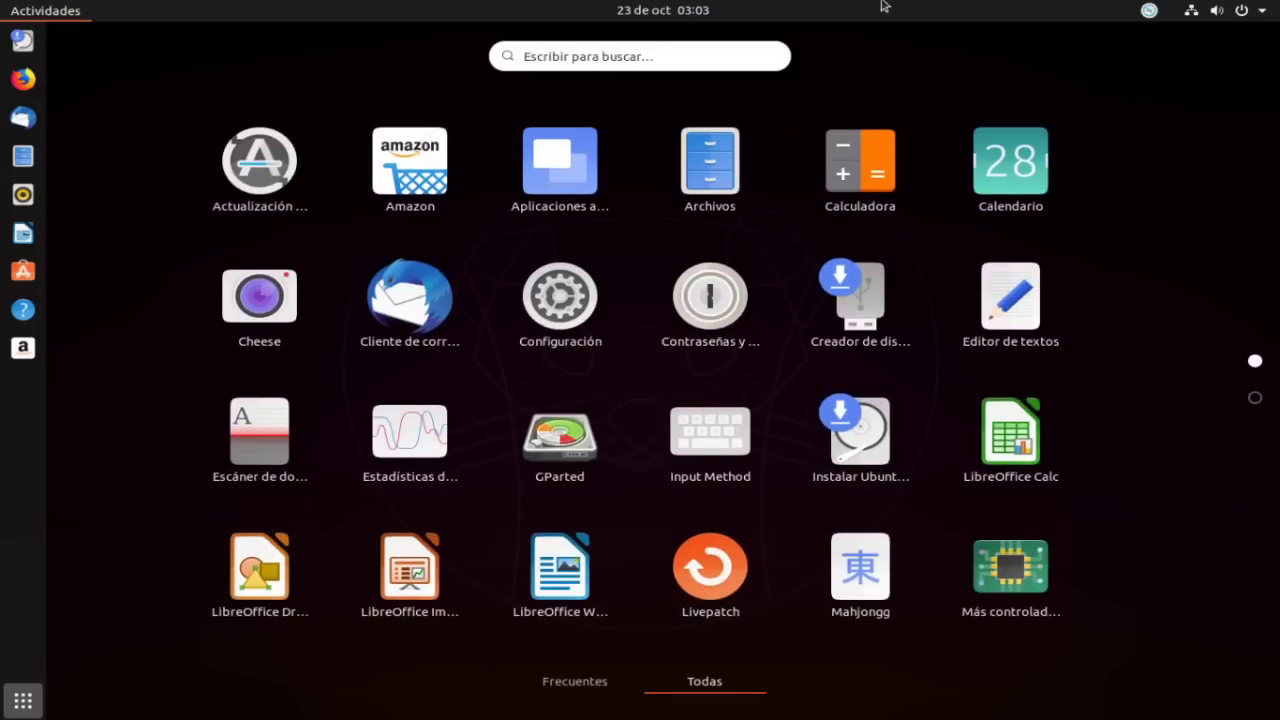
pyautogui.click(1255, 397)
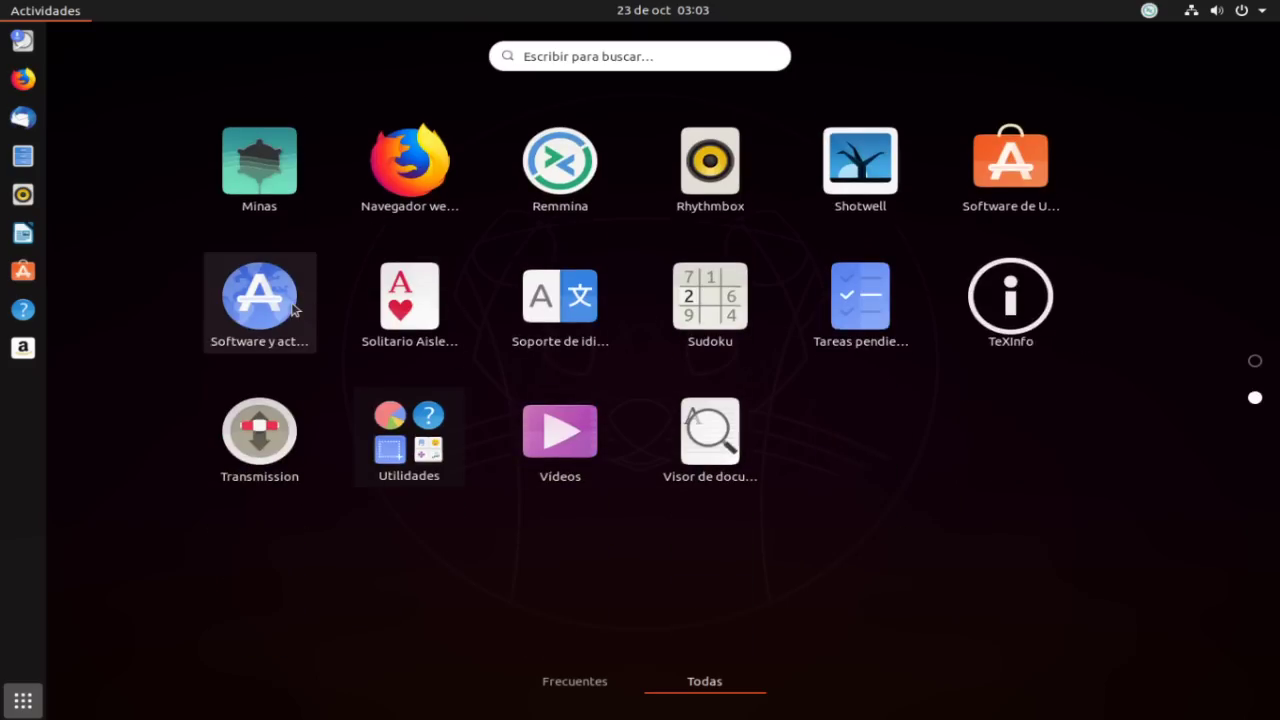
pyautogui.press('Escape')
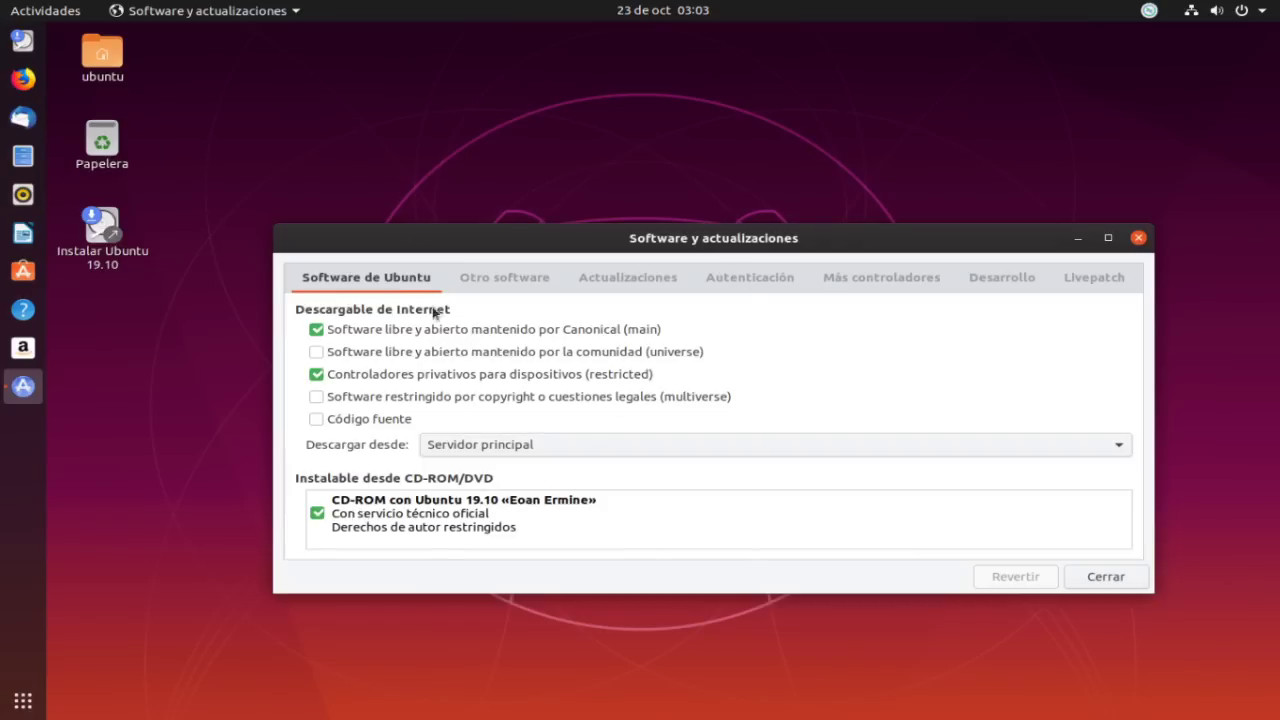
# View the Otro software, Actualizaciones and Autenticación settings, then launch Firefox and show the Más controladores settings while it loads
pyautogui.click(509, 280)
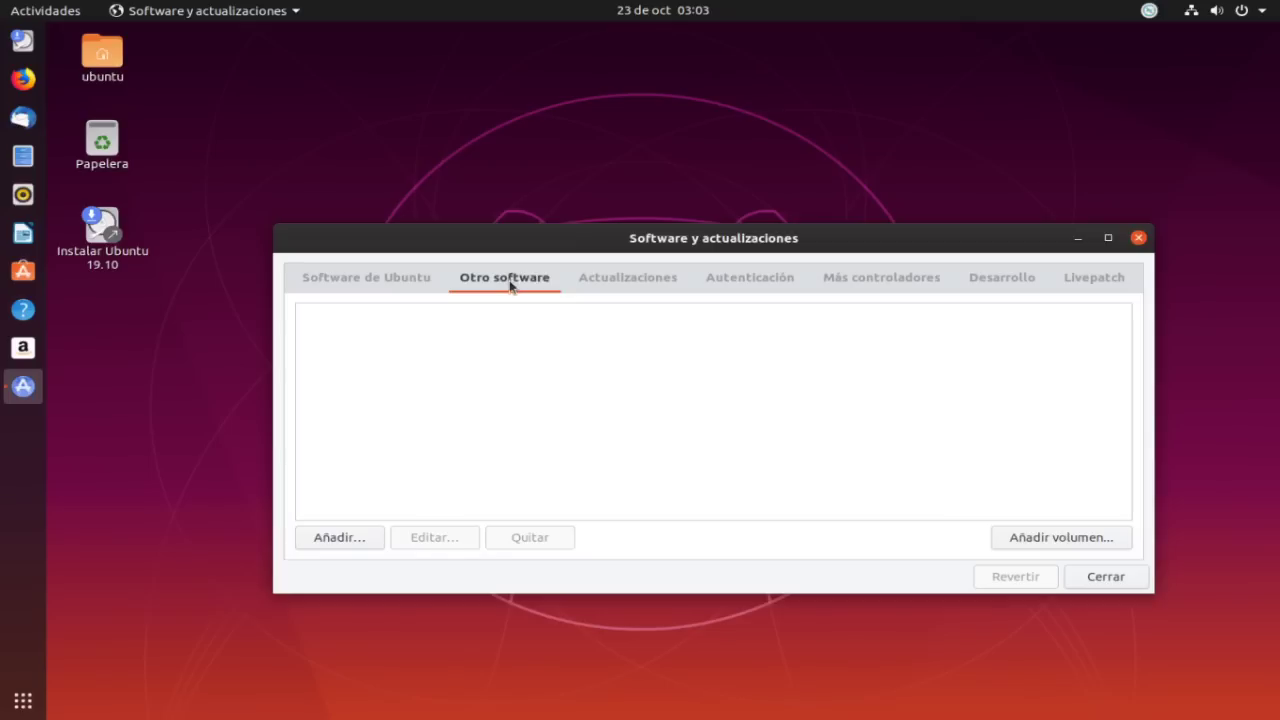
pyautogui.click(640, 288)
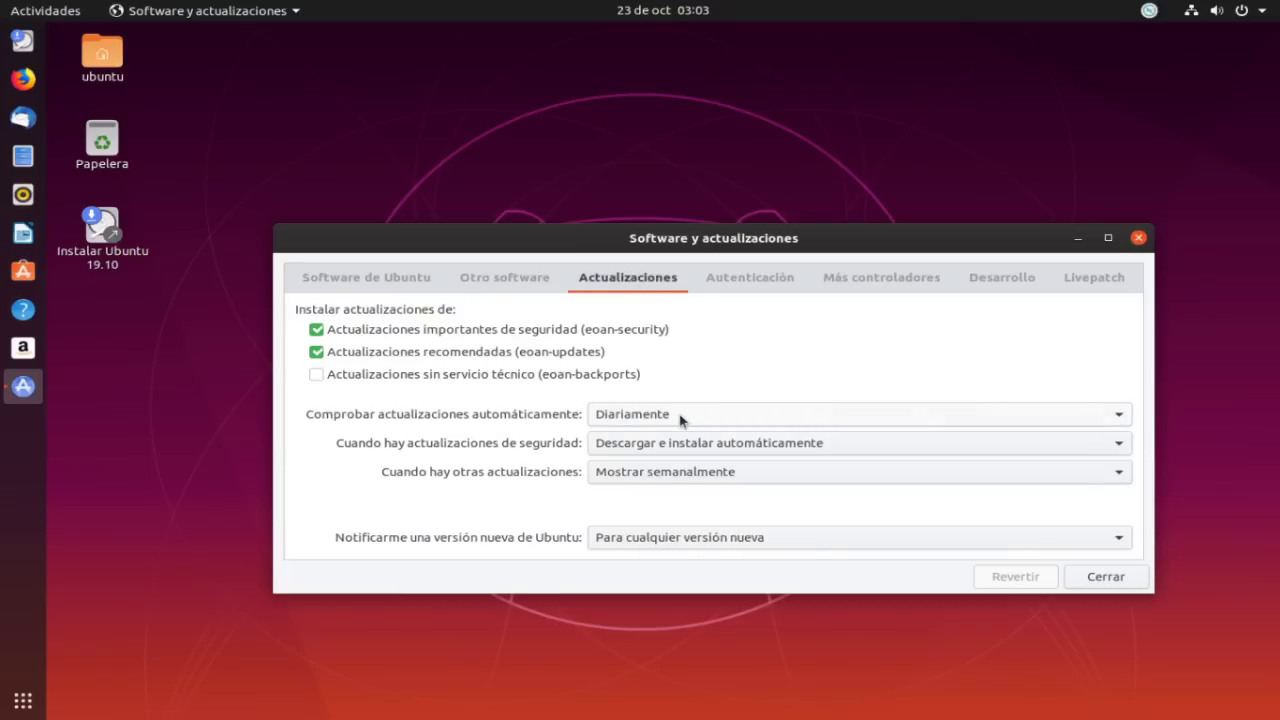
pyautogui.click(730, 284)
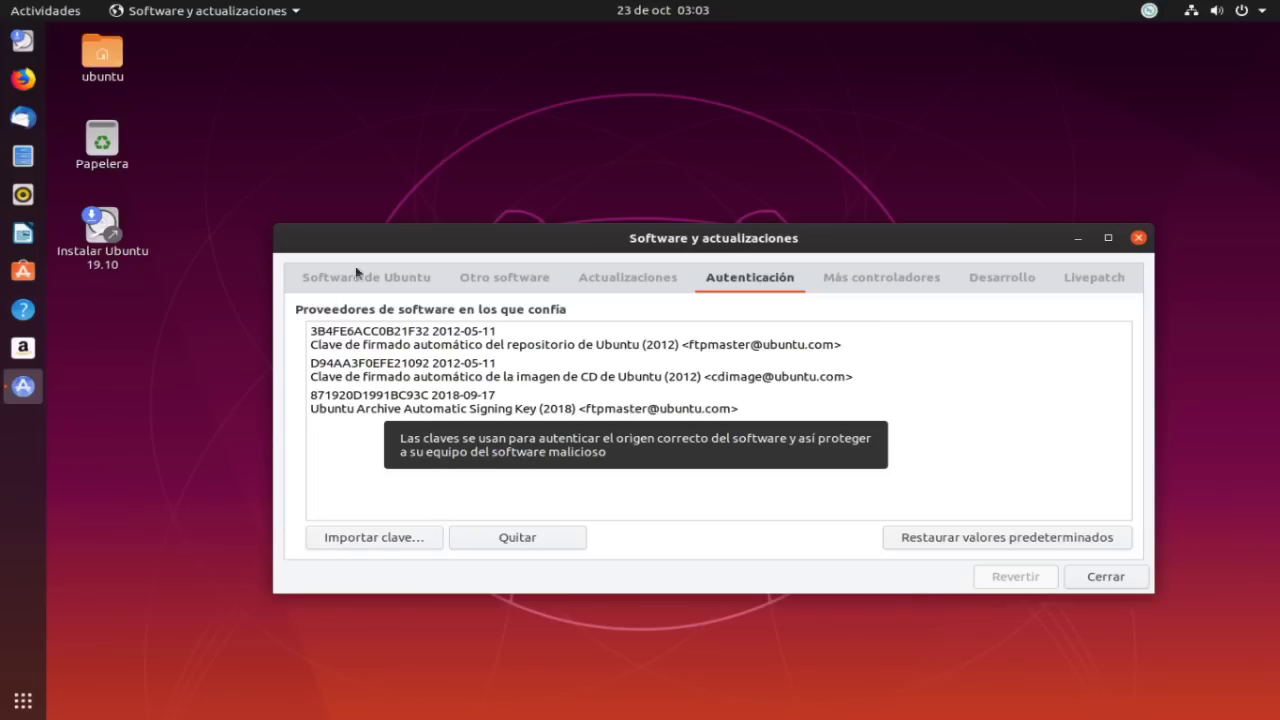
pyautogui.click(28, 78)
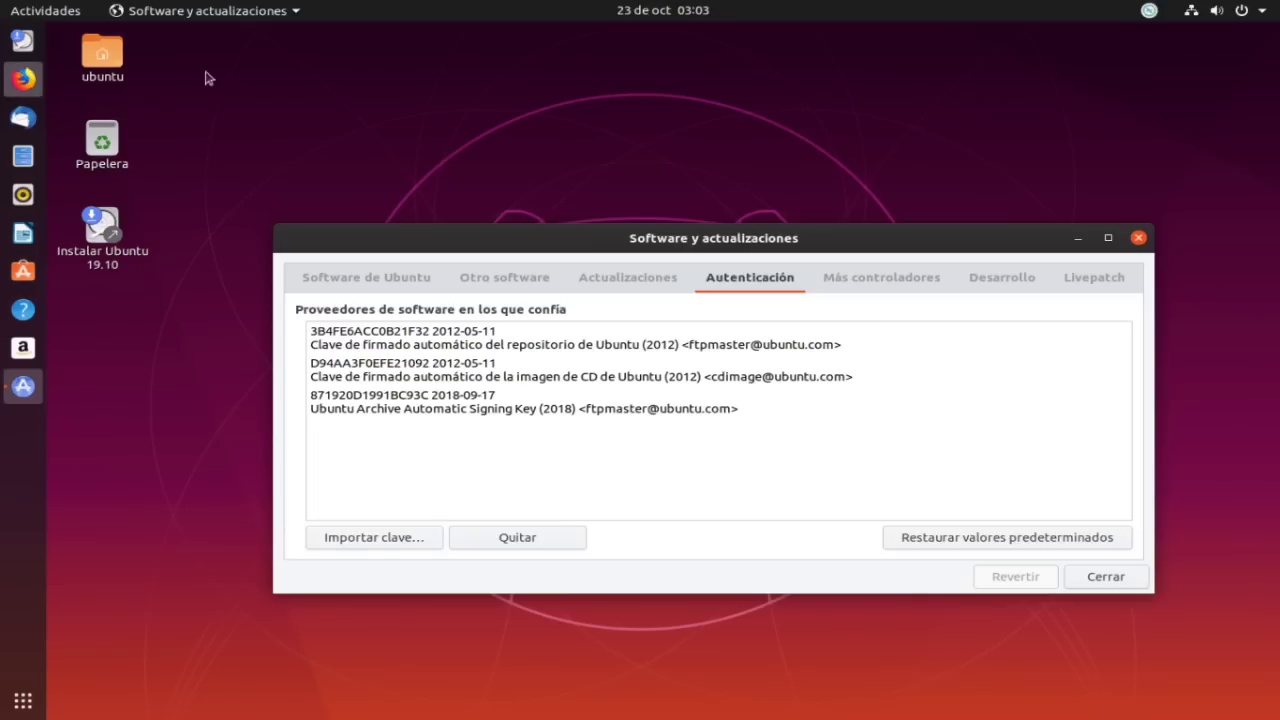
pyautogui.click(853, 272)
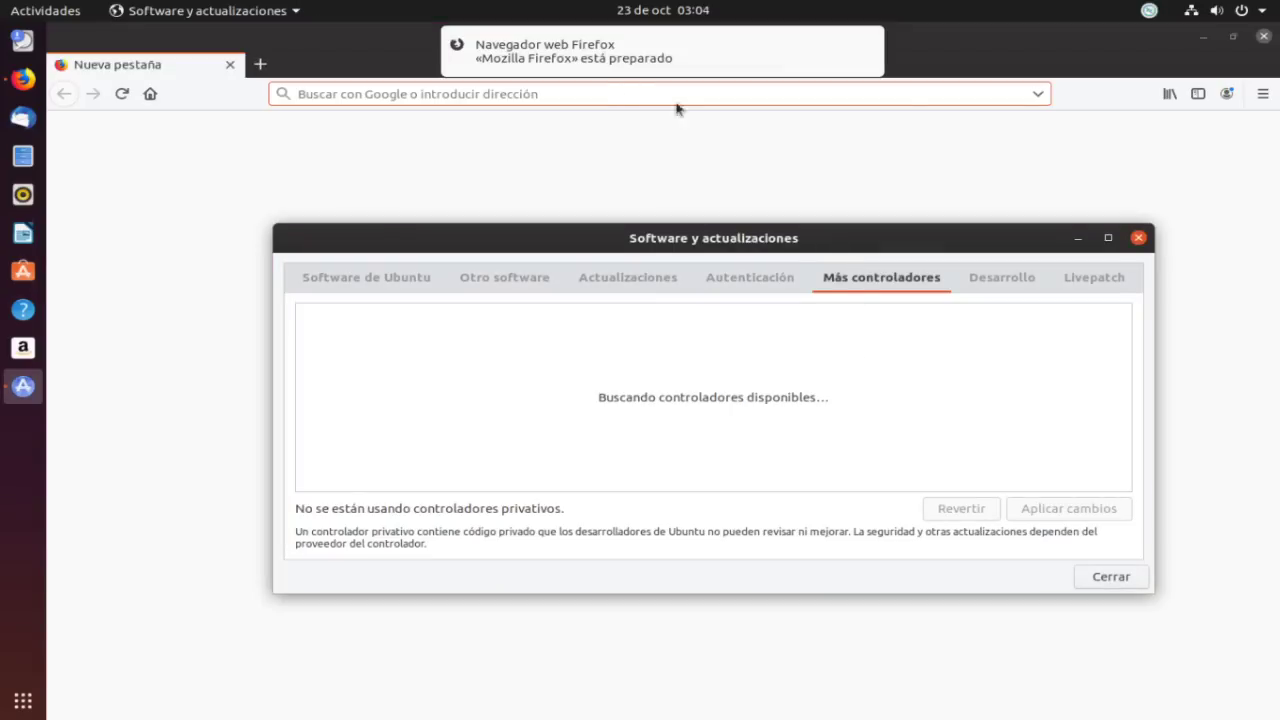
# Switch to Firefox and search the web for "index of parrot"
pyautogui.click(611, 92)
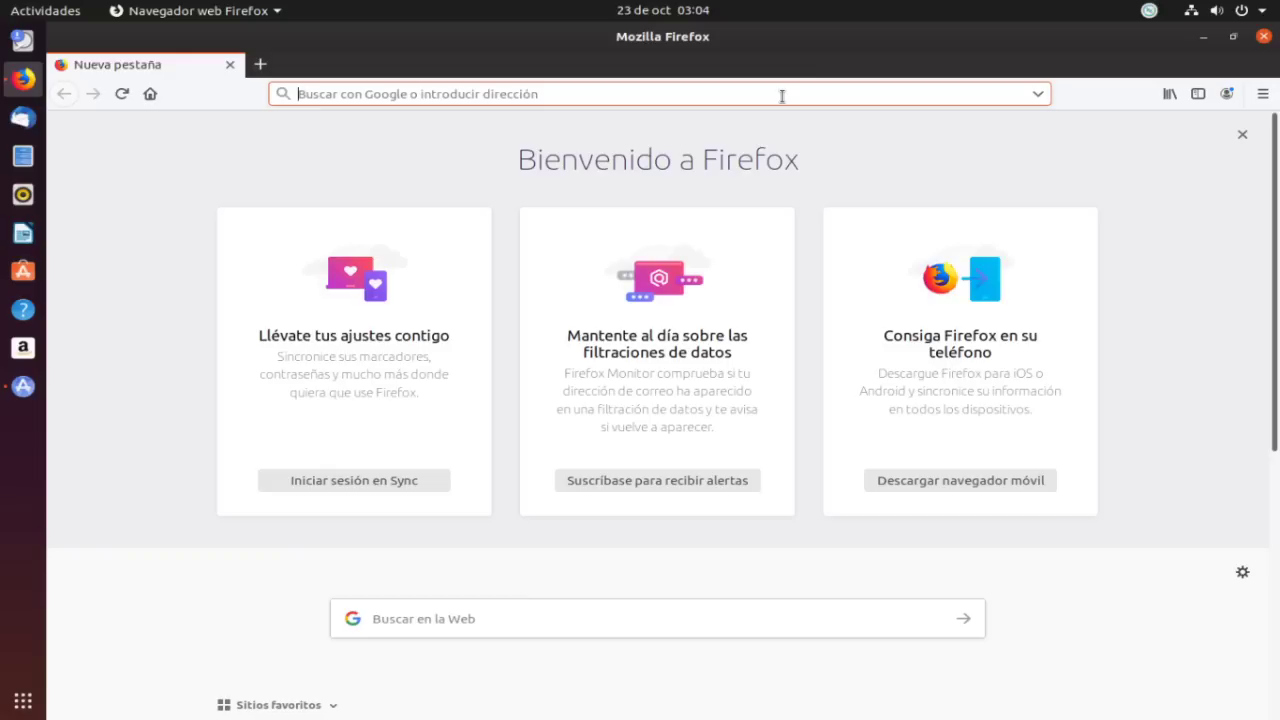
pyautogui.write('index o')
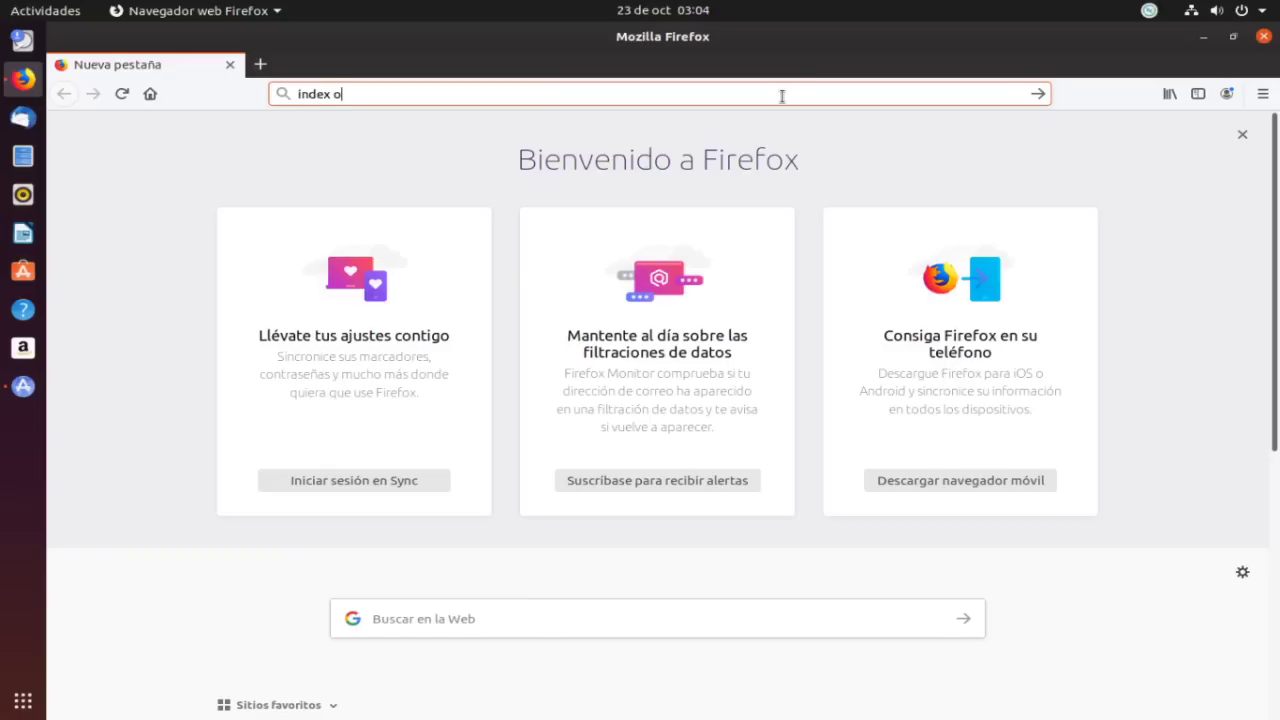
pyautogui.write('f ubunutu')
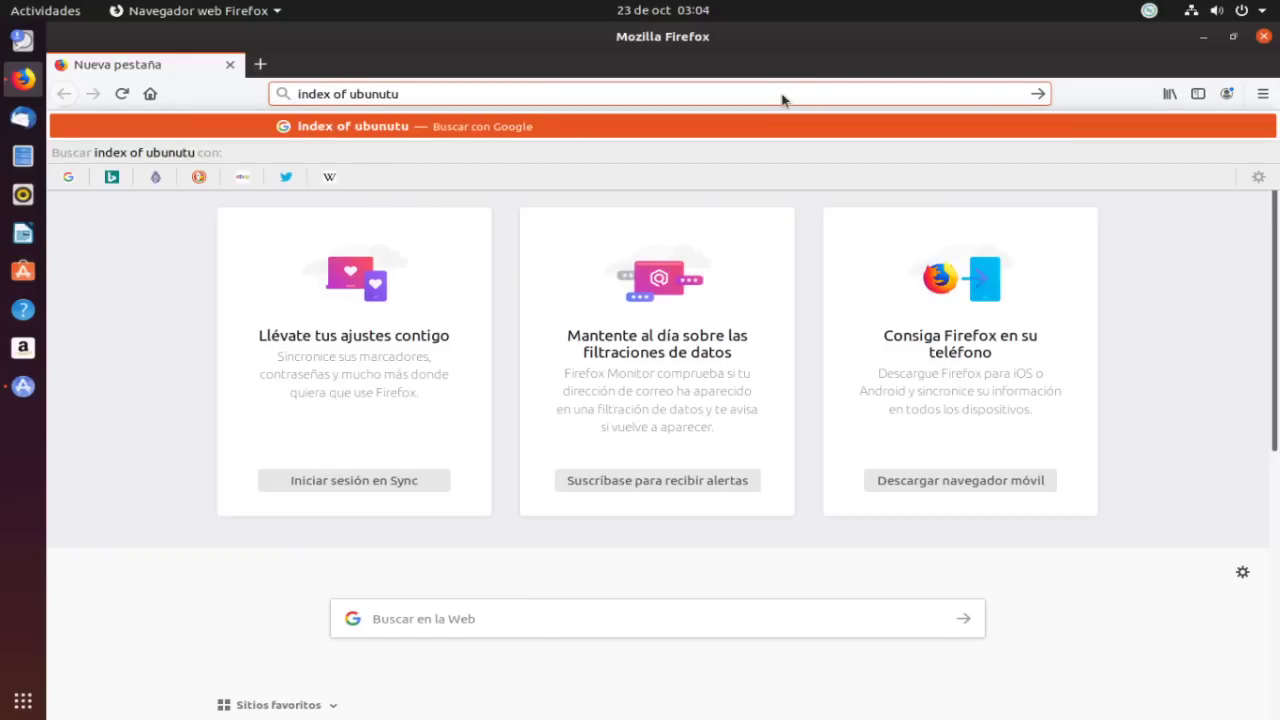
pyautogui.press('BackSpace')
pyautogui.press('BackSpace')
pyautogui.press('BackSpace')
pyautogui.press('BackSpace')
pyautogui.press('BackSpace')
pyautogui.press('BackSpace')
pyautogui.press('BackSpace')
pyautogui.press('BackSpace')
pyautogui.press('BackSpace')
pyautogui.press('BackSpace')
pyautogui.press('BackSpace')
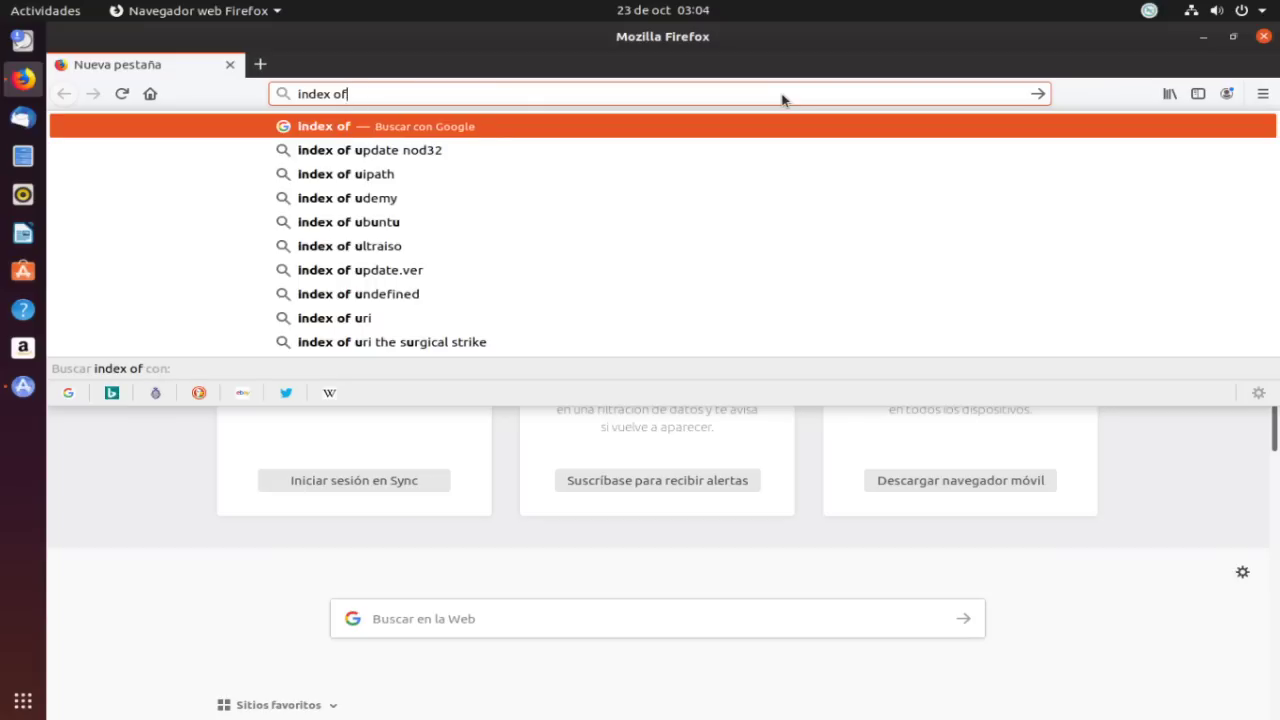
pyautogui.press('BackSpace')
pyautogui.press('BackSpace')
pyautogui.press('BackSpace')
pyautogui.write('dex of parrot')
pyautogui.press('Return')
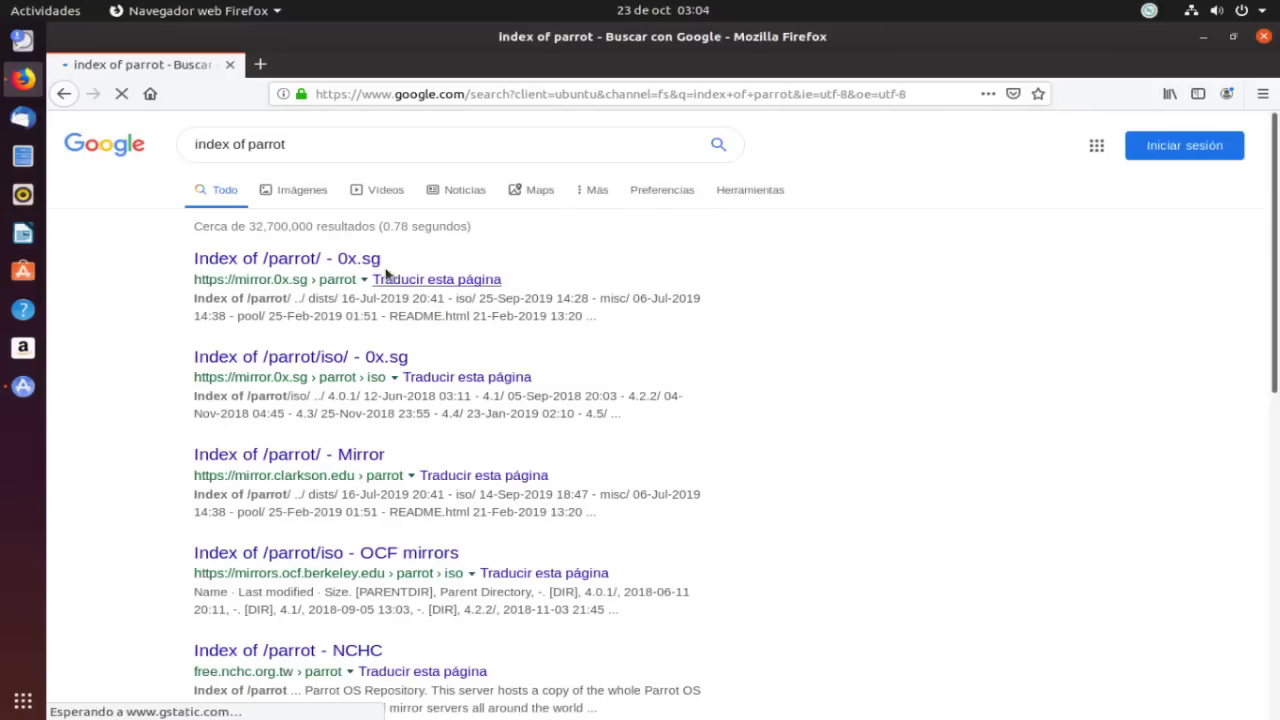
# Open the "Index of /parrot/ - 0x.sg" search result and save the keyring.gpg file from that directory
pyautogui.click(366, 262)
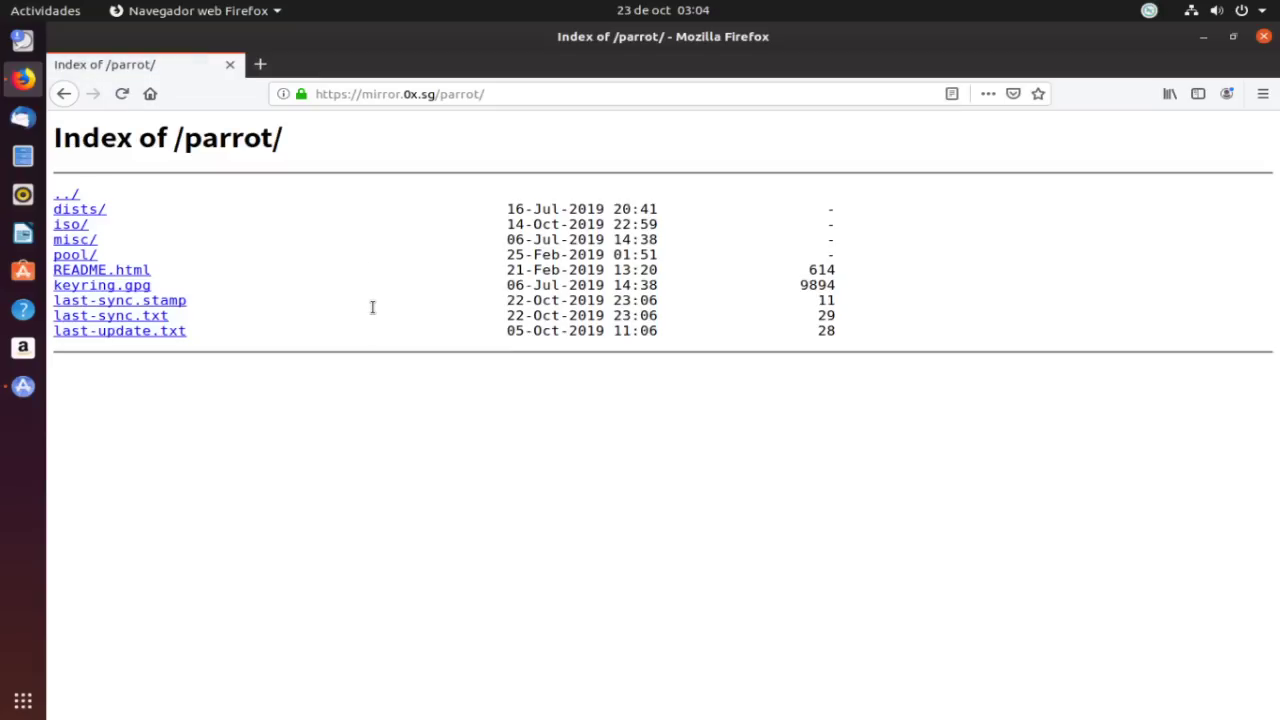
pyautogui.moveTo(158, 285); pyautogui.dragTo(52, 287)
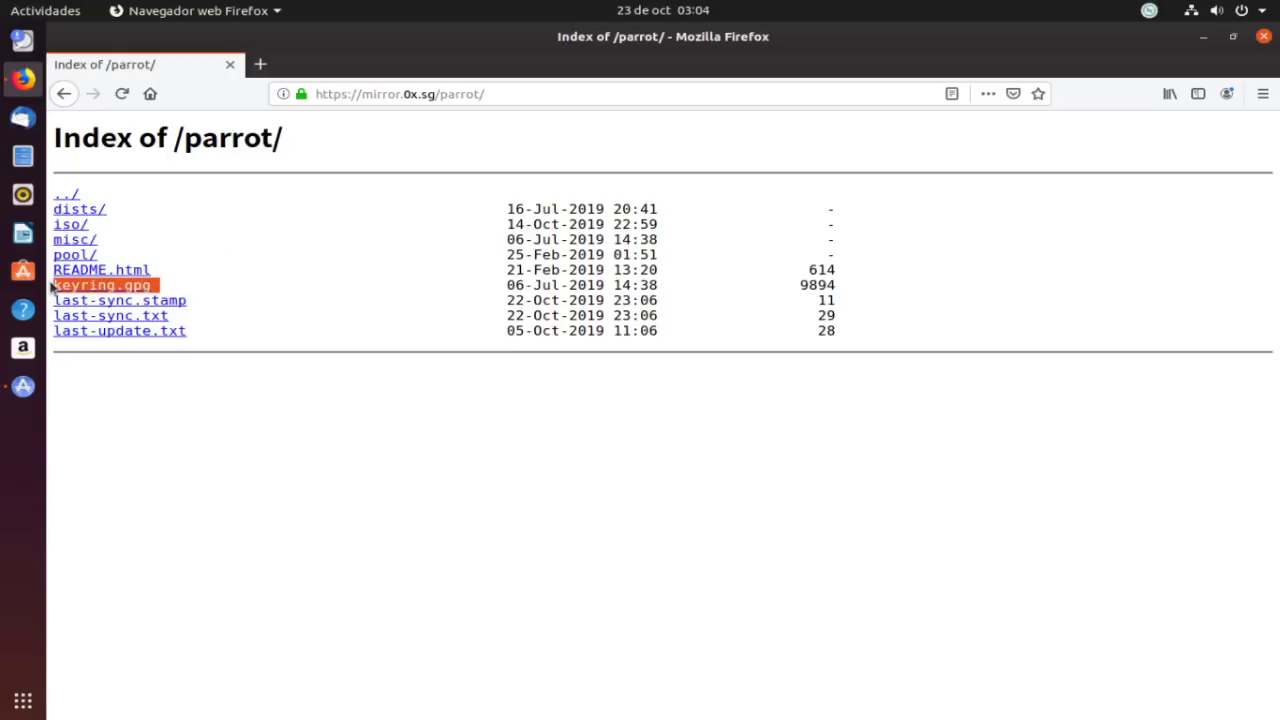
pyautogui.click(220, 277)
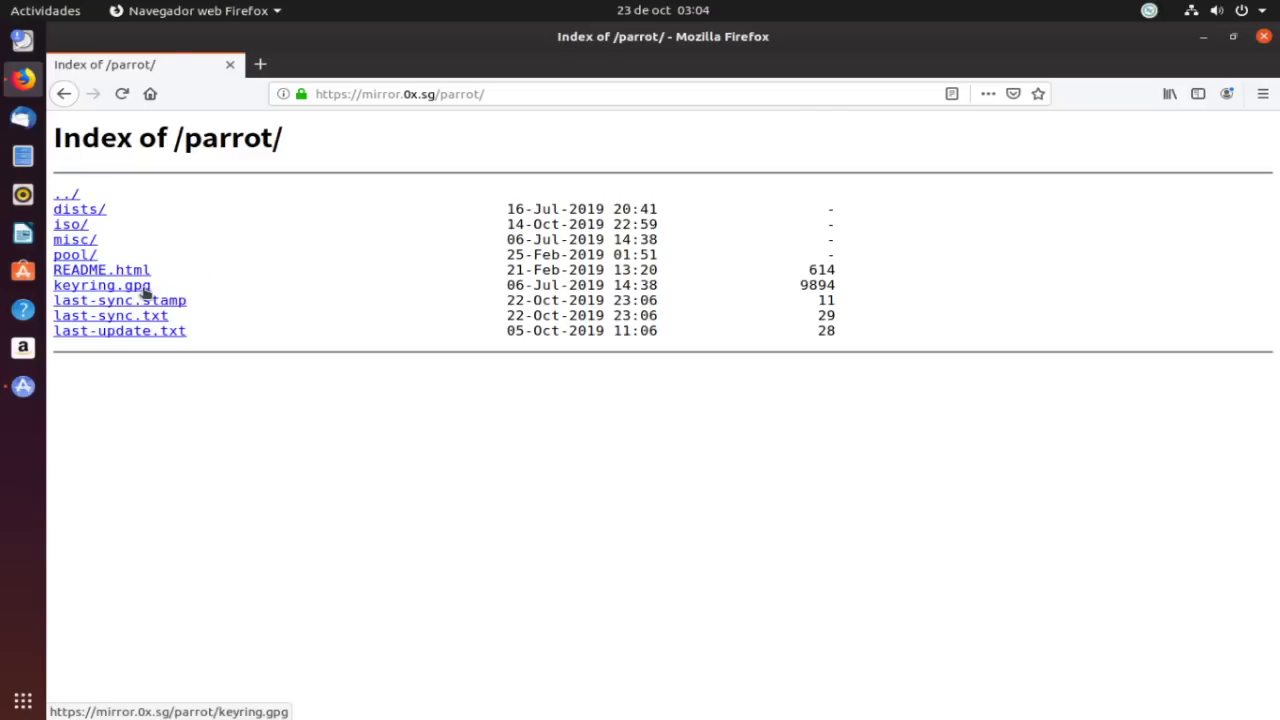
pyautogui.click(145, 287)
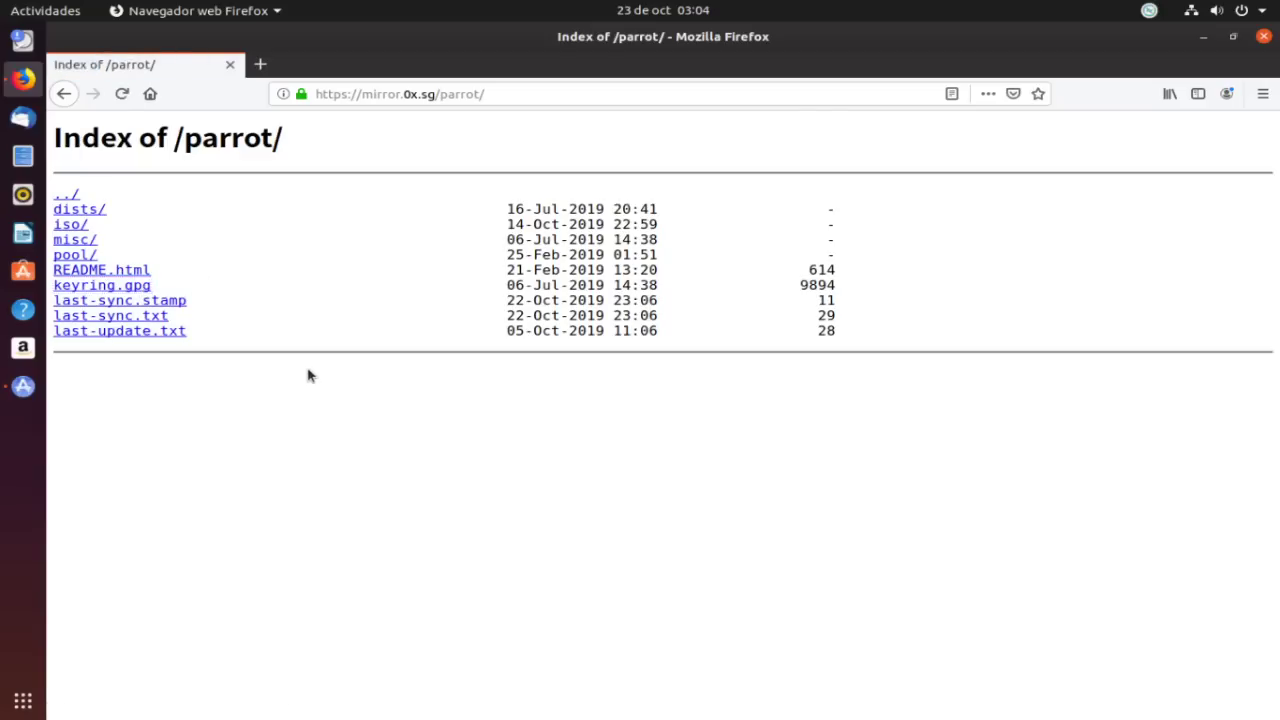
pyautogui.click(526, 407)
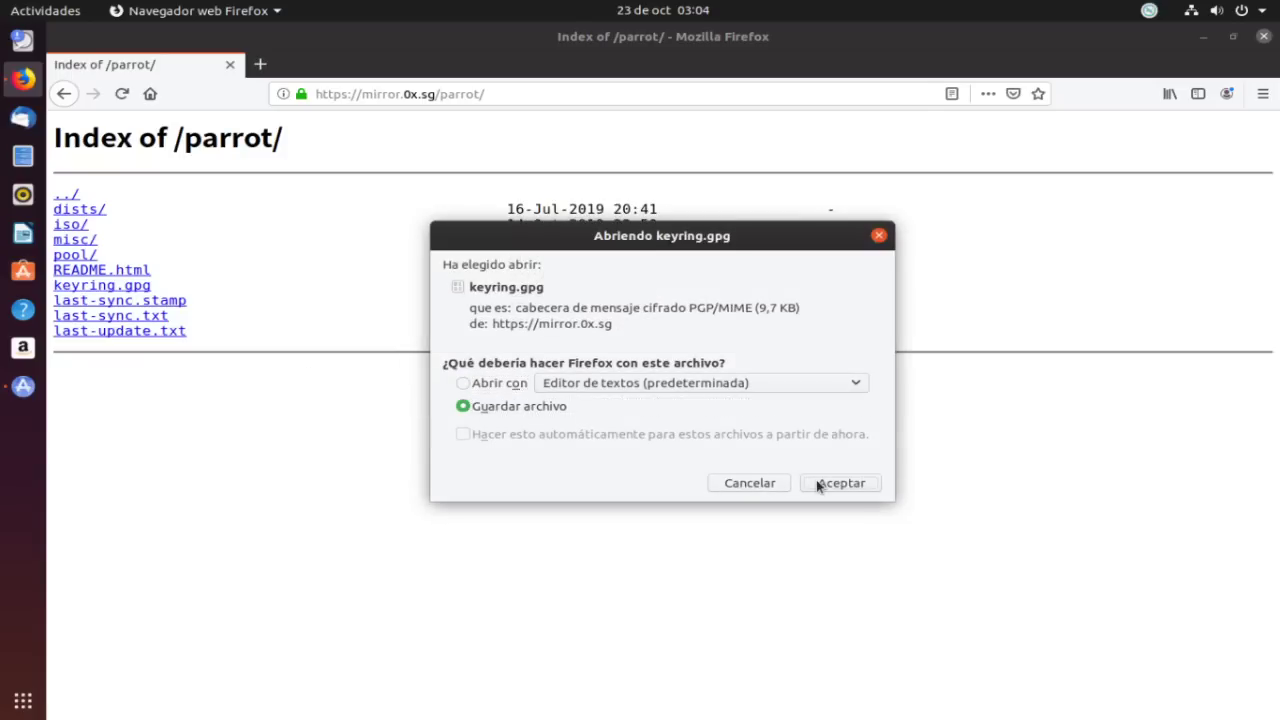
pyautogui.click(817, 487)
pyautogui.click(762, 446)
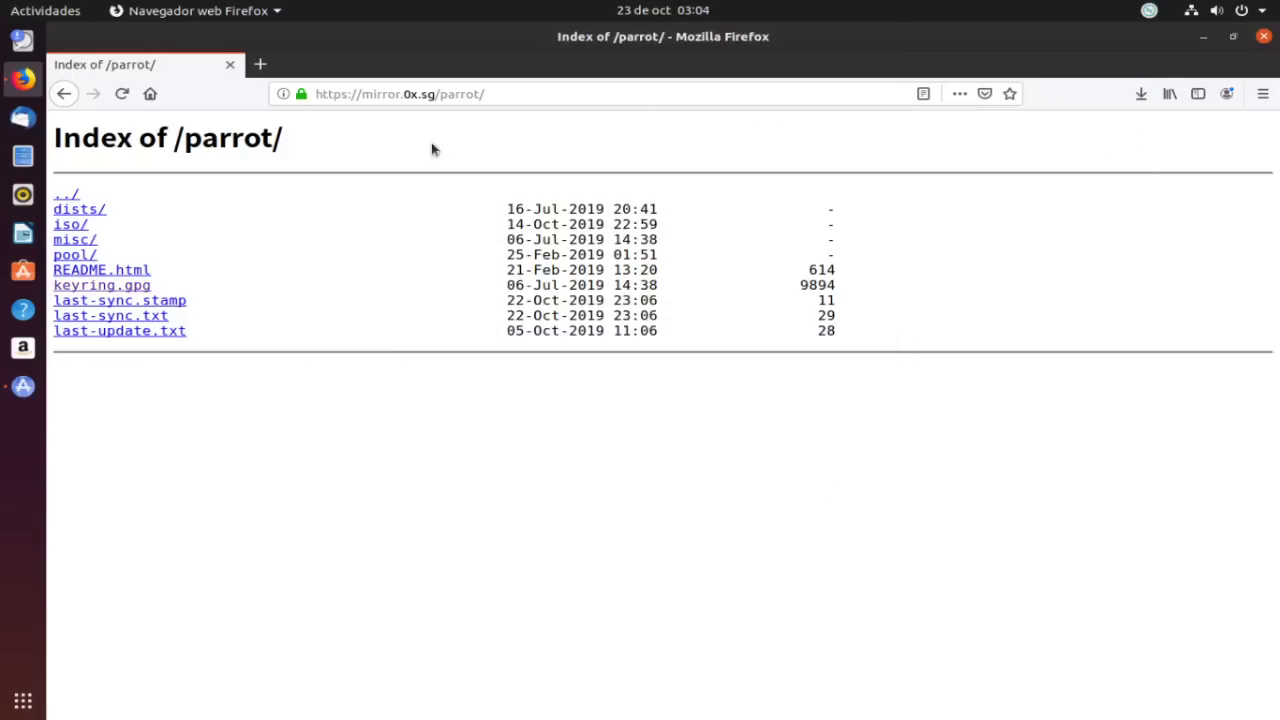
# Save parrot.gpg and parrotsec.gpg from the misc/ directory of the Parrot mirror
pyautogui.click(261, 63)
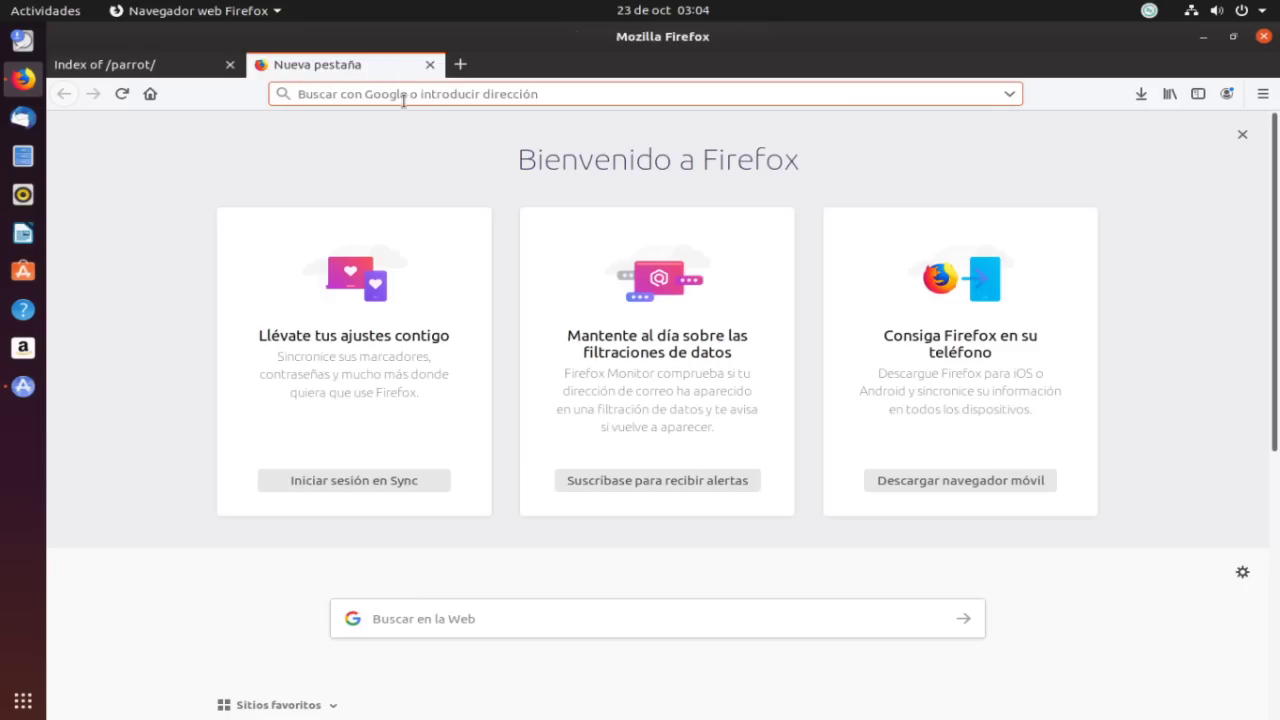
pyautogui.click(163, 62)
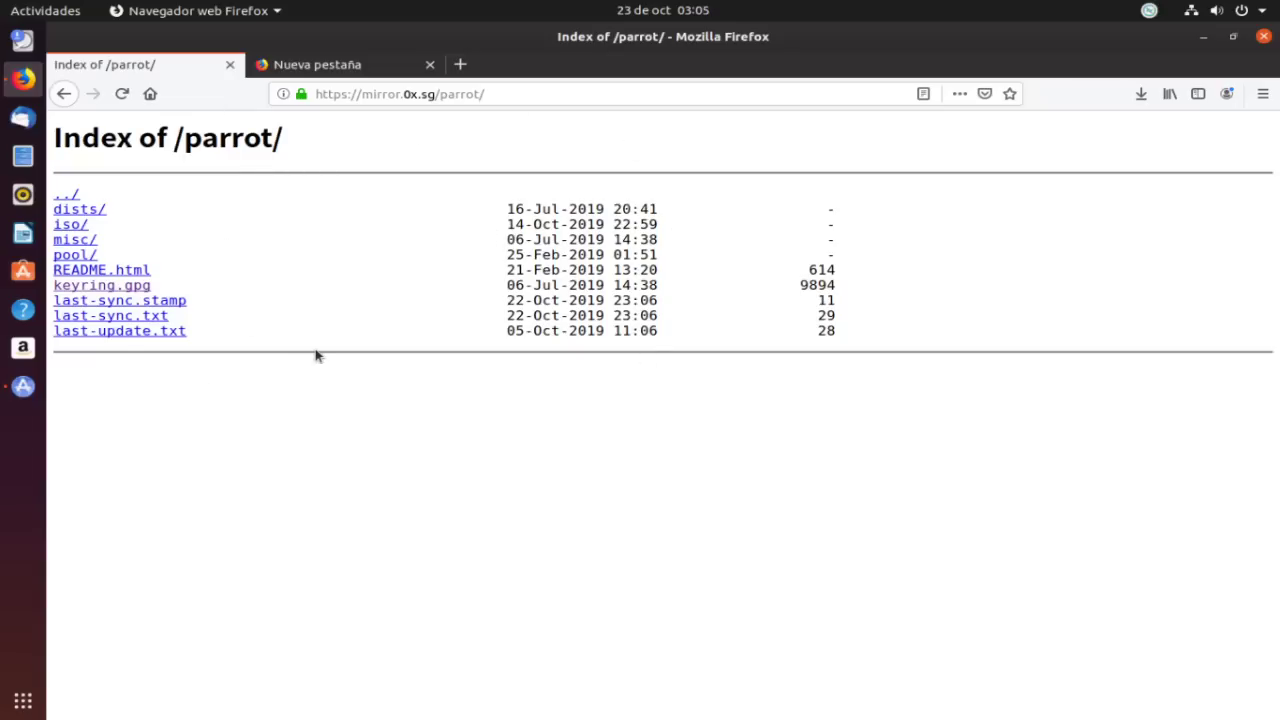
pyautogui.click(88, 240)
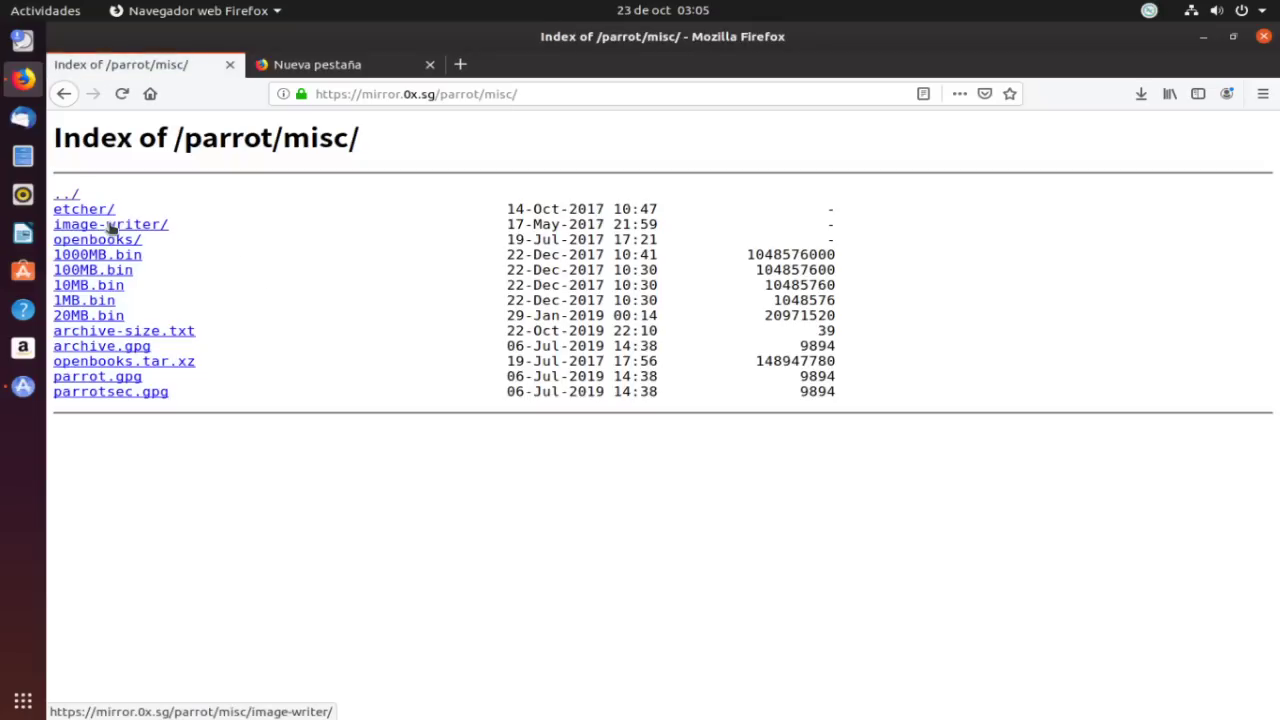
pyautogui.click(131, 381)
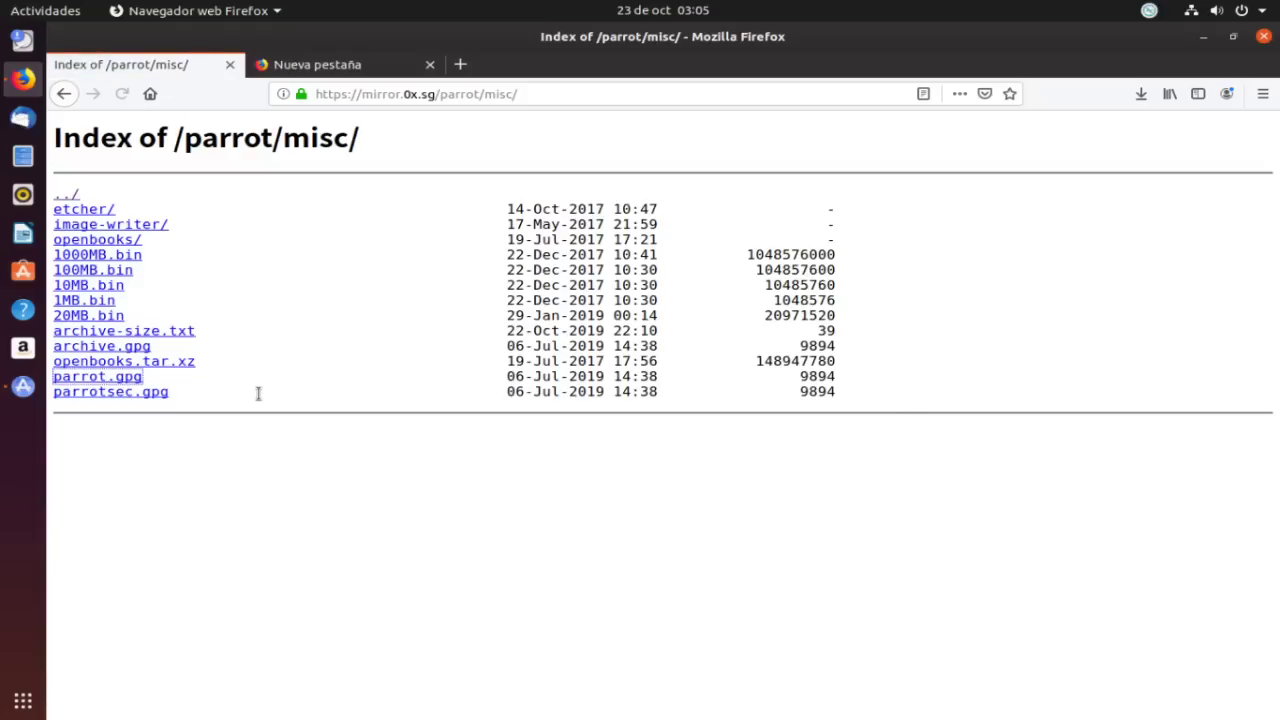
pyautogui.click(530, 407)
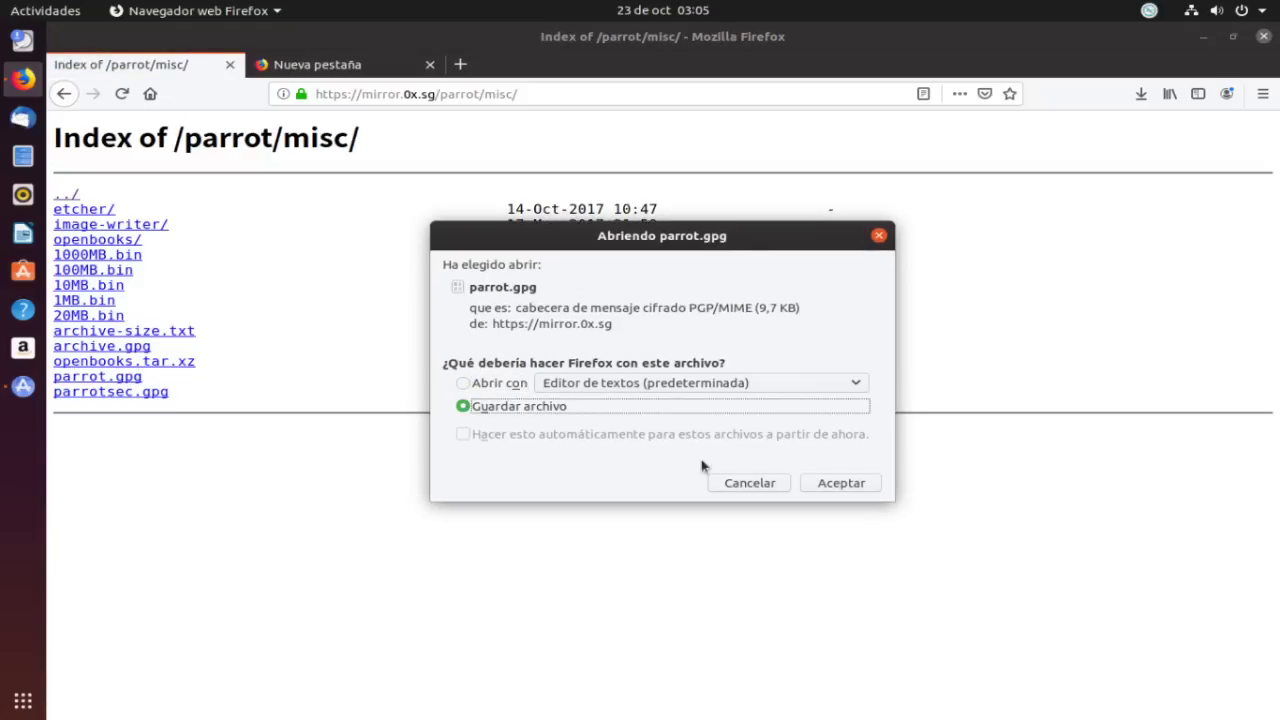
pyautogui.click(814, 486)
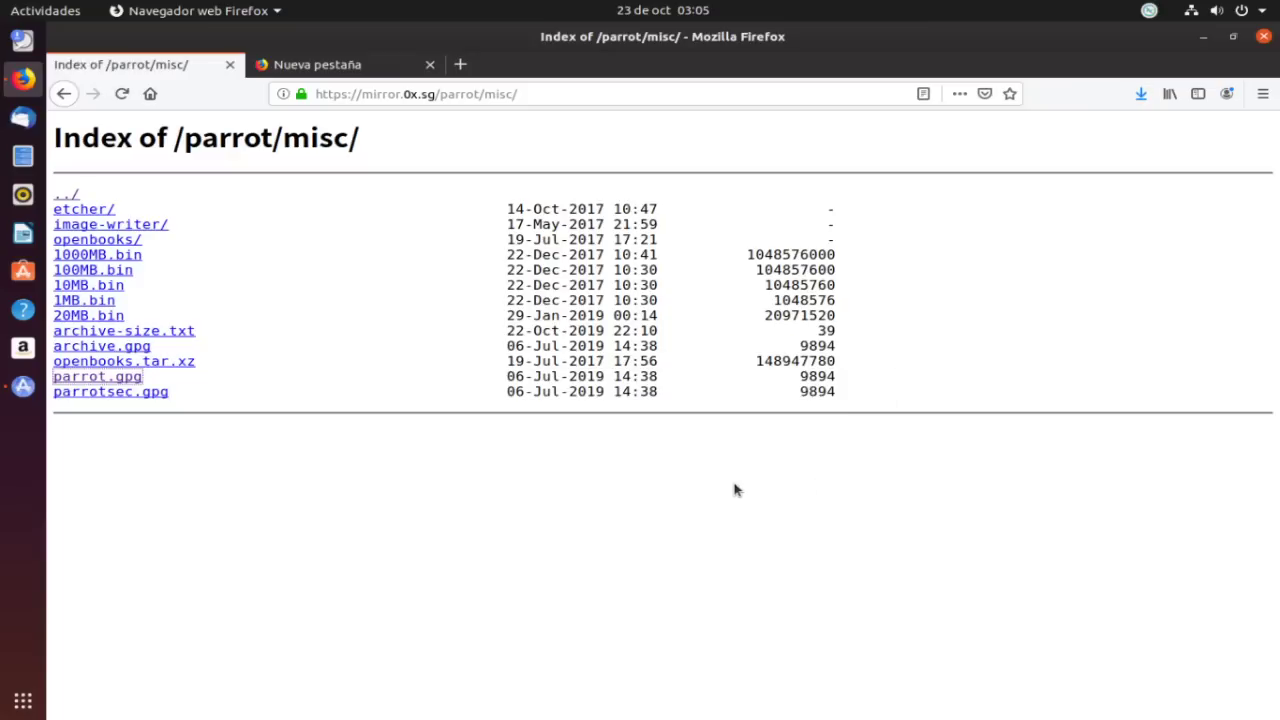
pyautogui.click(163, 396)
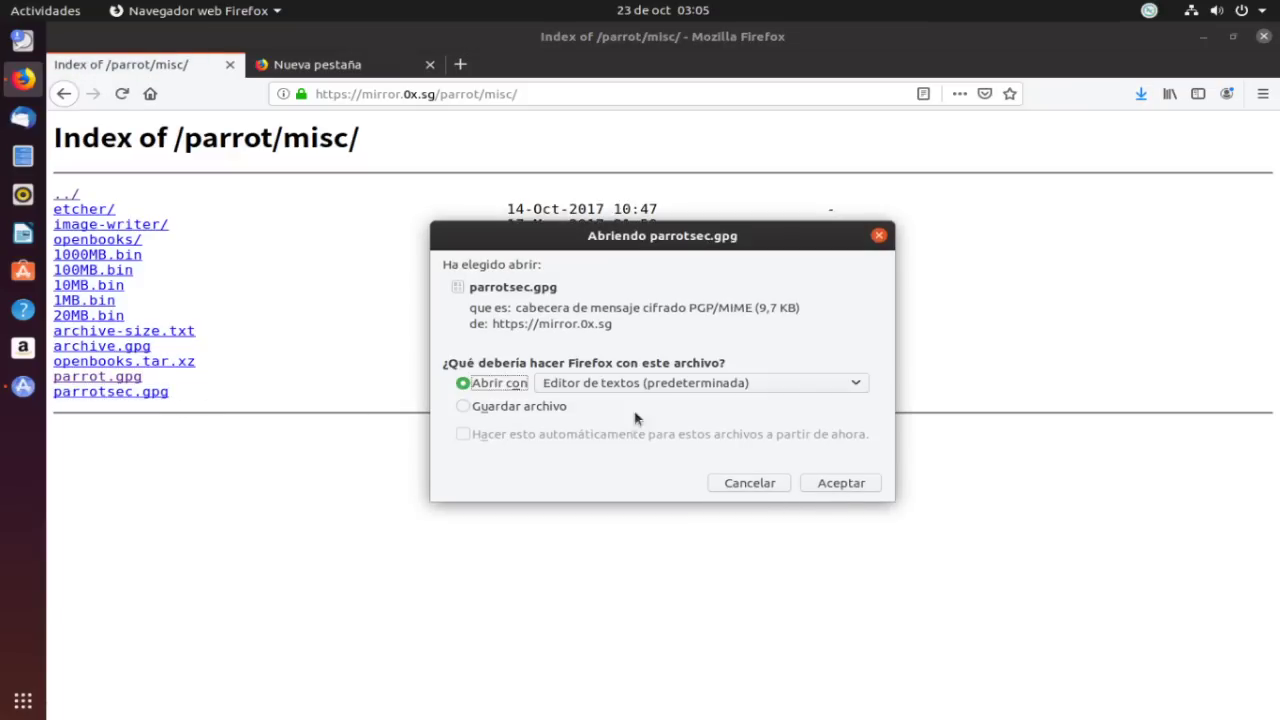
pyautogui.click(547, 408)
pyautogui.click(836, 483)
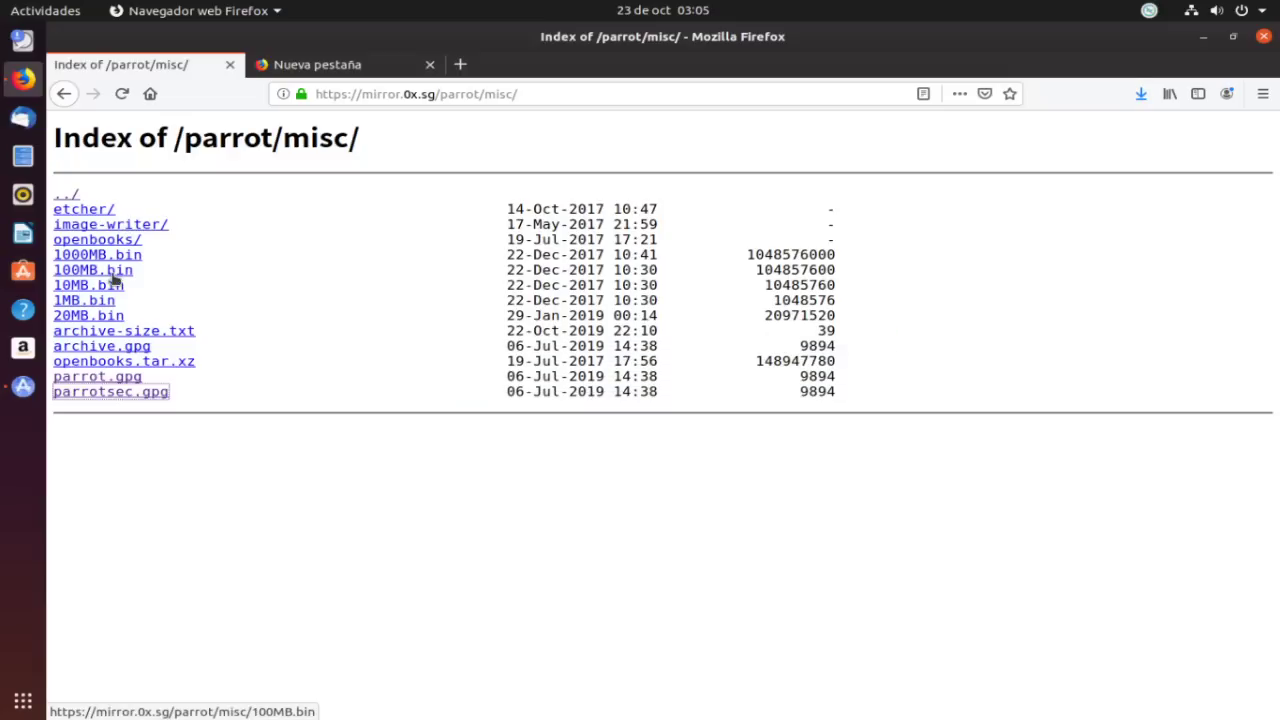
# Look through the openbooks/misc/ listing, close the empty new tab, and return to the /parrot/ index
pyautogui.click(115, 241)
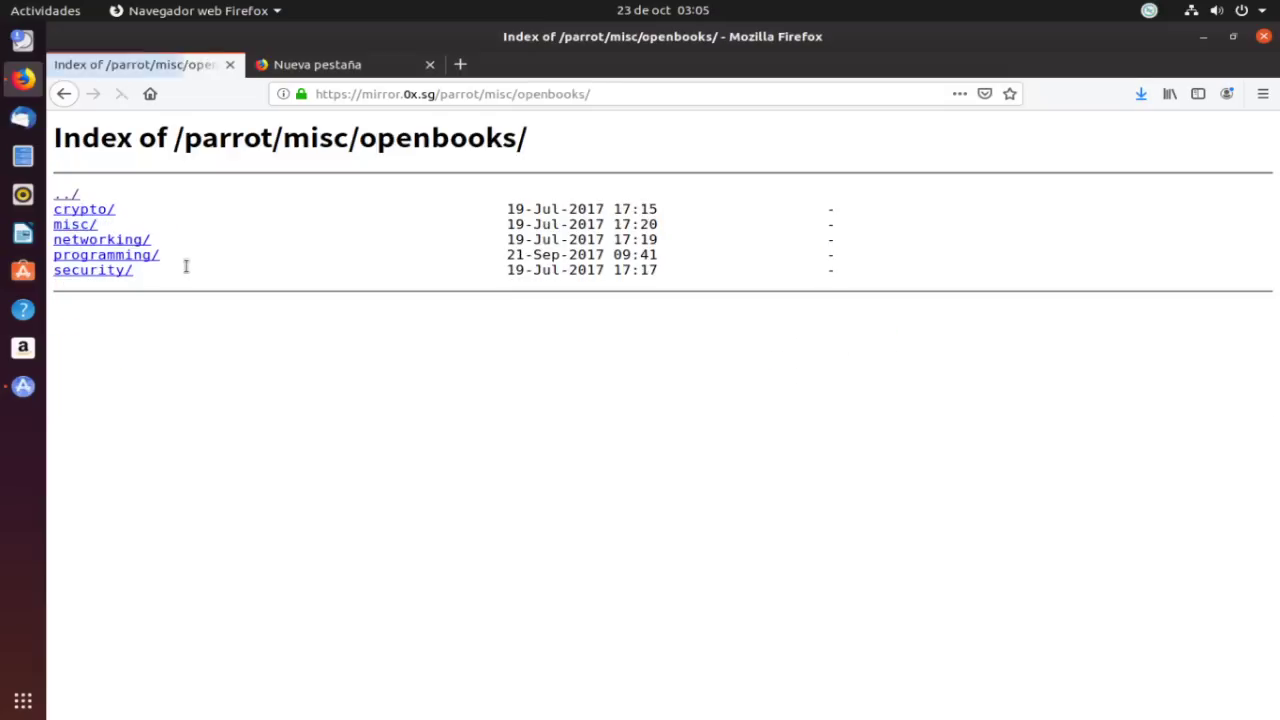
pyautogui.click(72, 226)
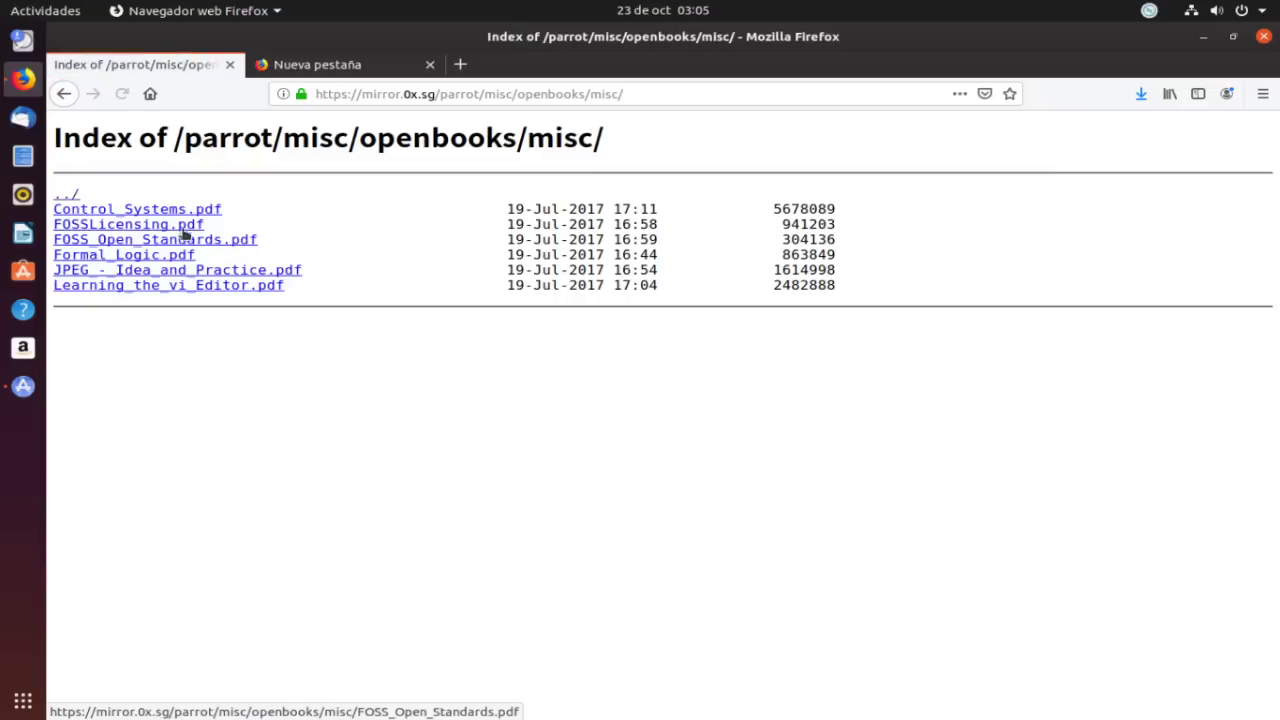
pyautogui.click(305, 66)
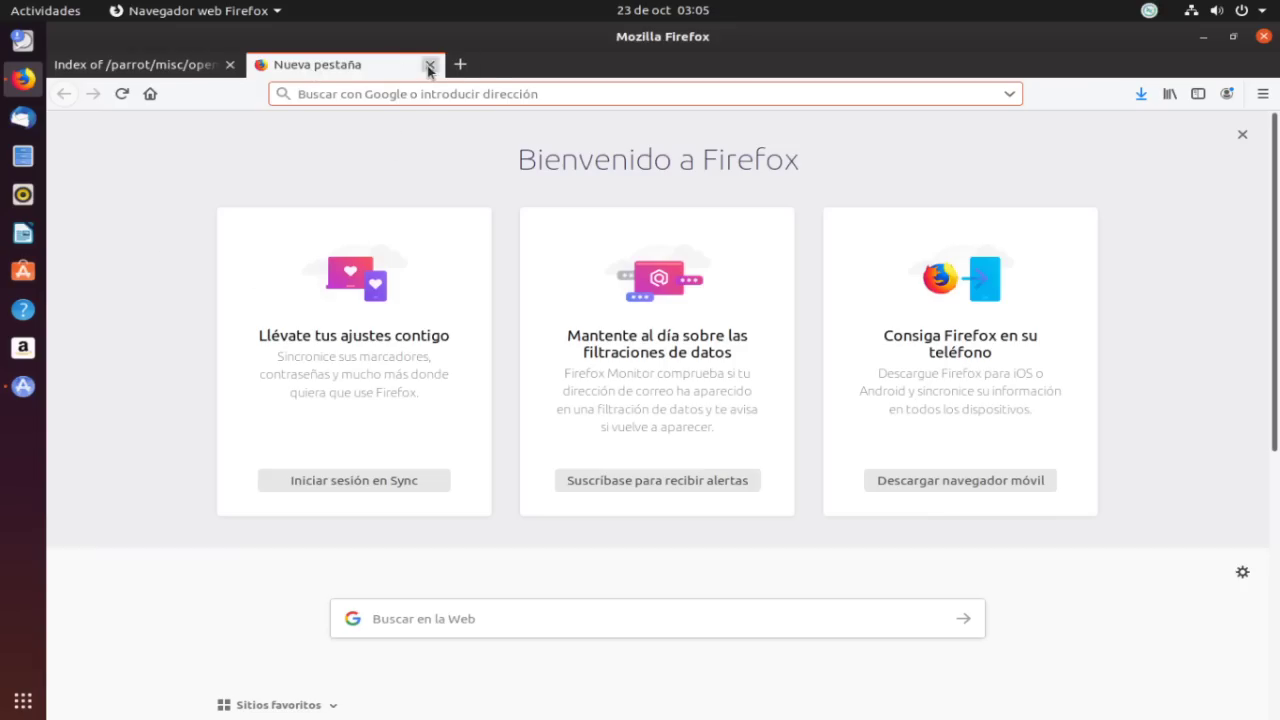
pyautogui.click(430, 64)
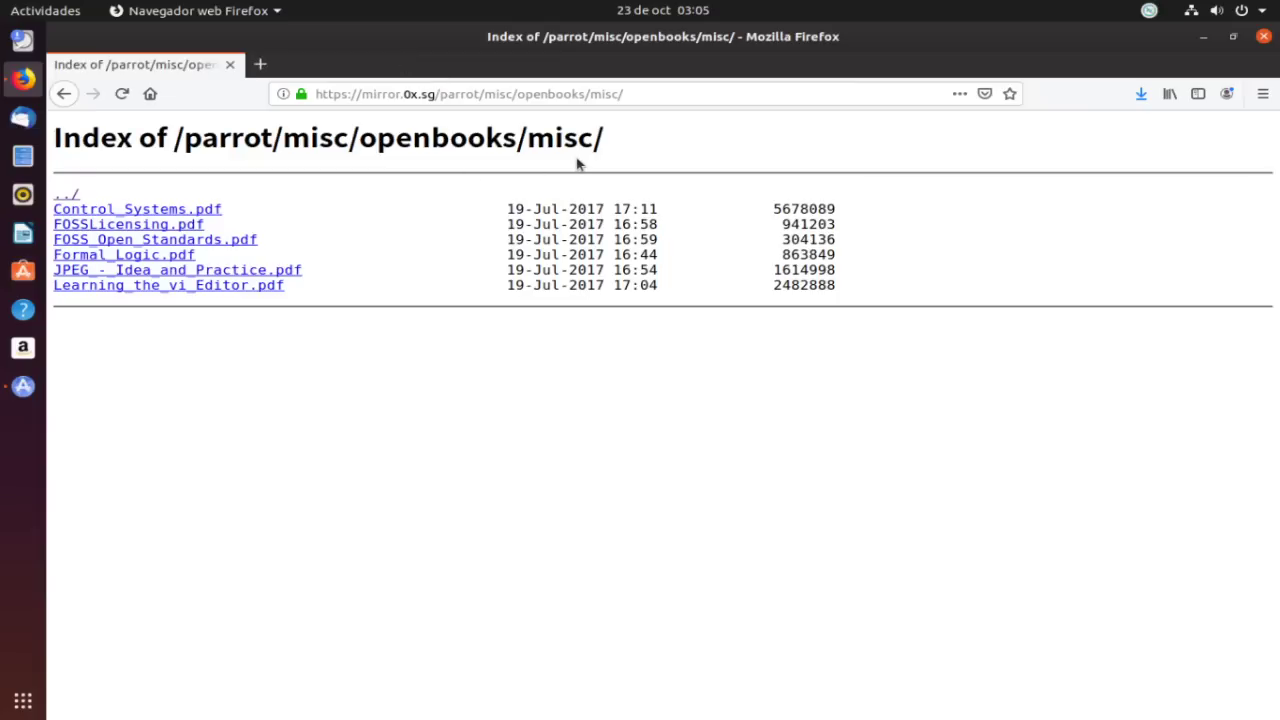
pyautogui.click(63, 94)
pyautogui.click(64, 95)
pyautogui.click(64, 95)
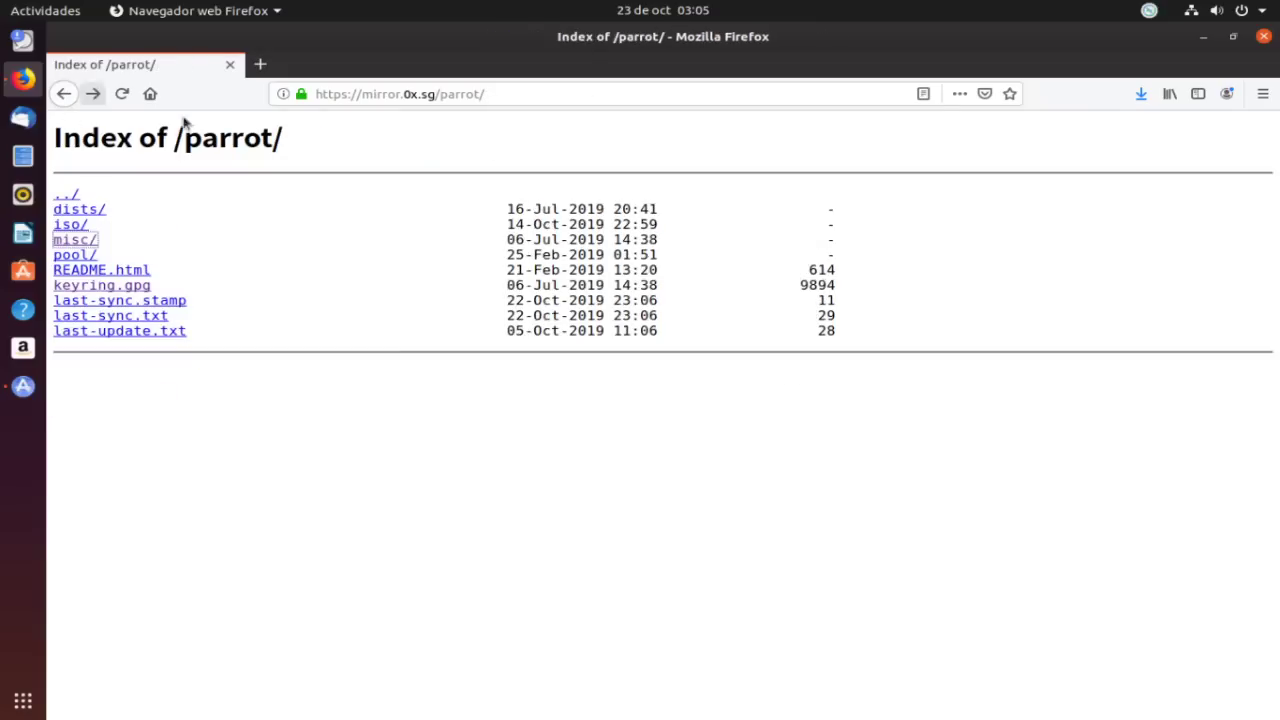
# Return to the Google results and search for "index of ubuntu" instead
pyautogui.click(65, 96)
pyautogui.click(294, 146)
pyautogui.doubleClick(250, 146)
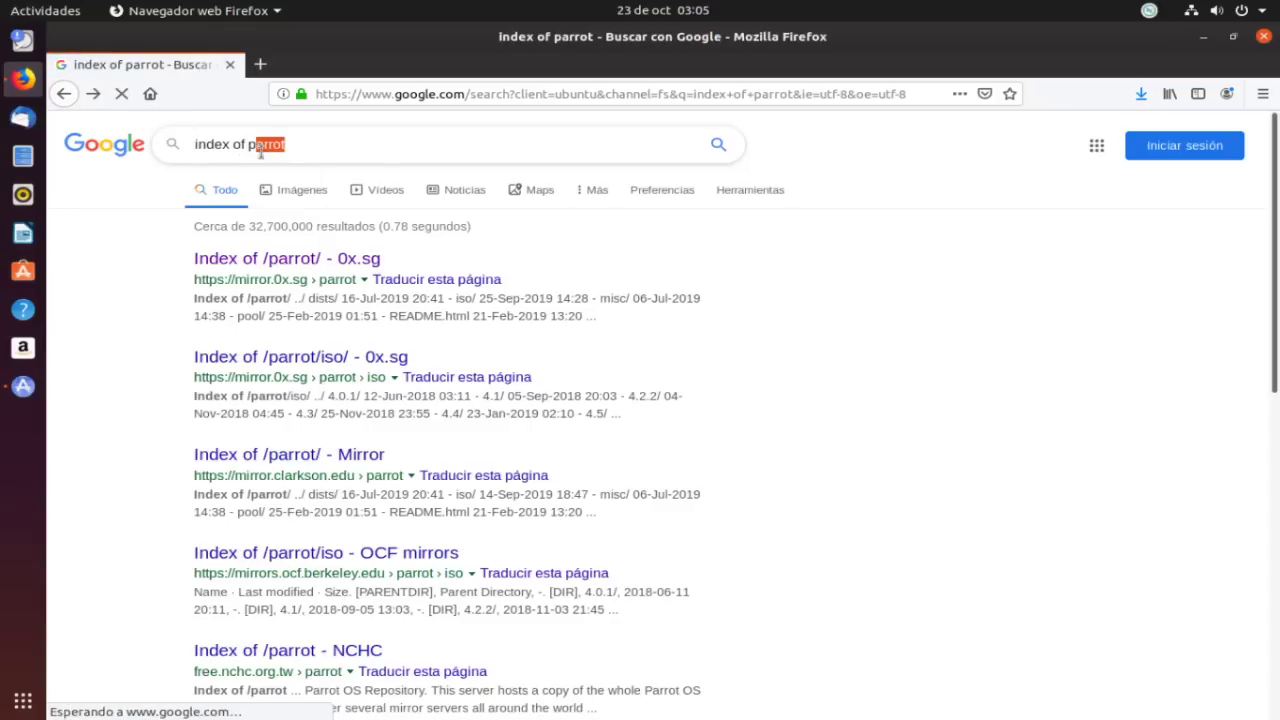
pyautogui.press('BackSpace')
pyautogui.press('BackSpace')
pyautogui.press('BackSpace')
pyautogui.write('f kubuntu')
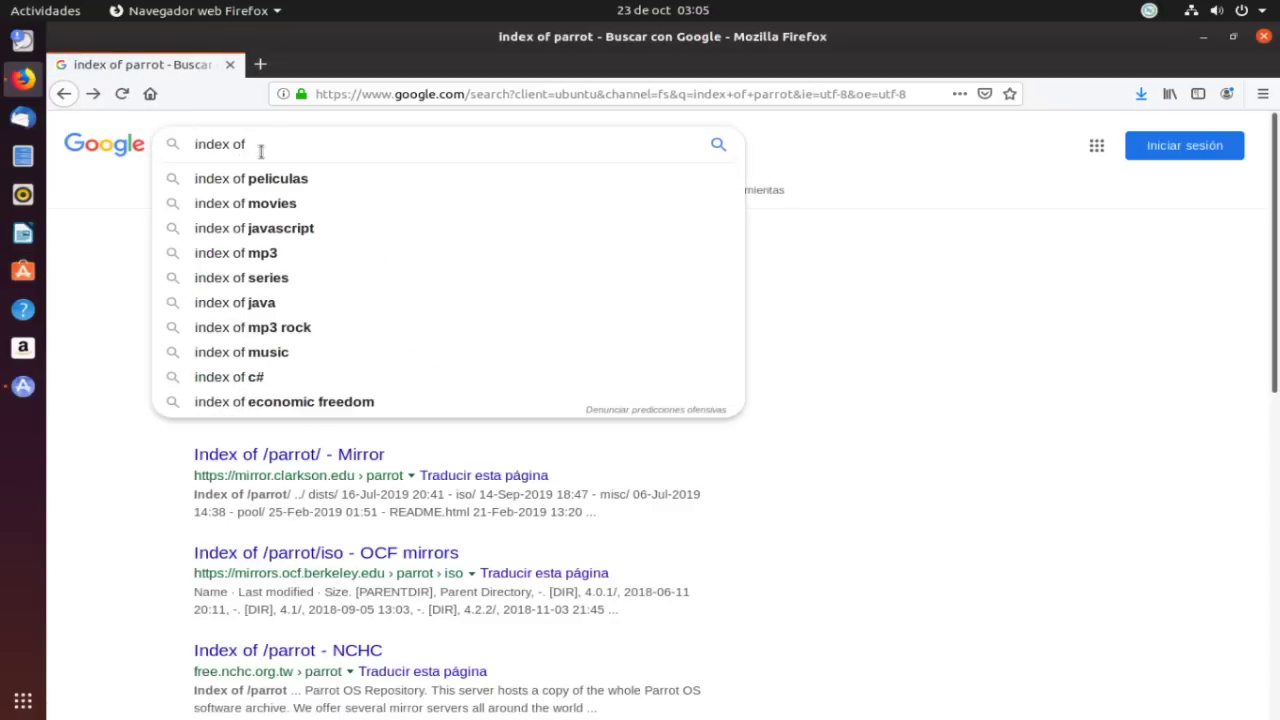
pyautogui.click(261, 148)
pyautogui.press('BackSpace')
pyautogui.press('Return')
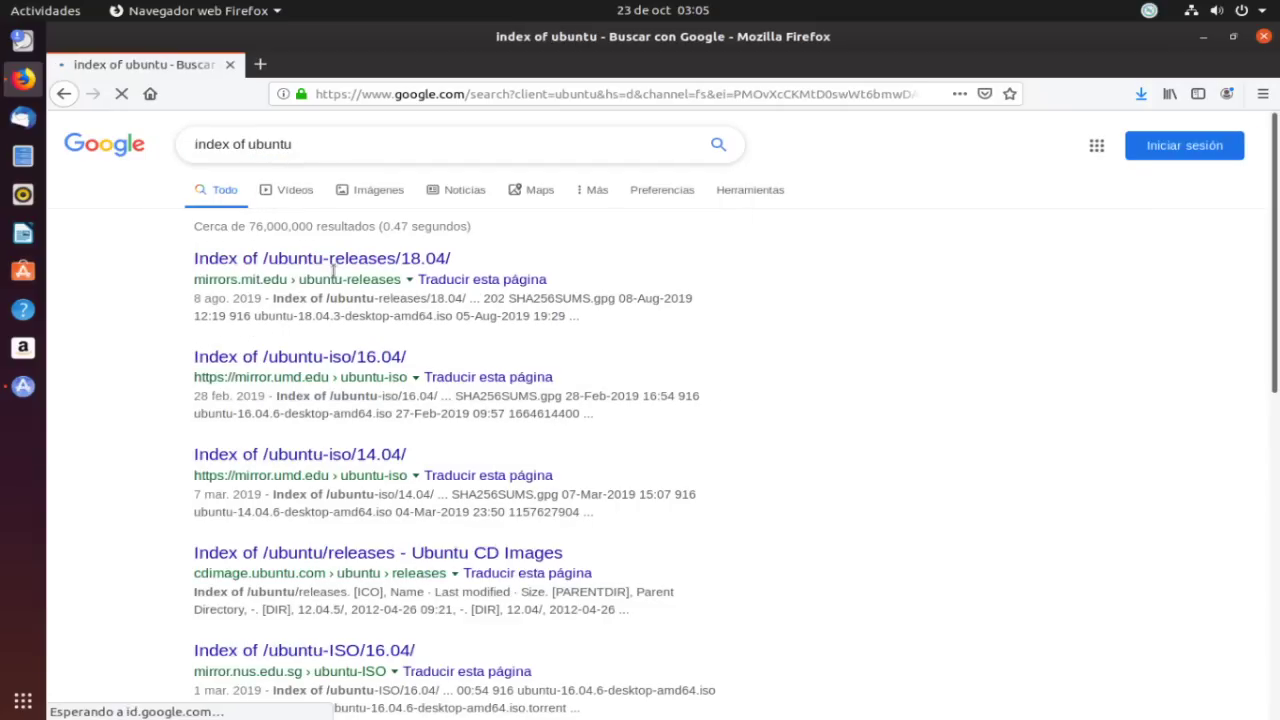
# View the "Index of /ubuntu-releases/18.04/" result, then return and look through the remaining Ubuntu search results
pyautogui.click(364, 268)
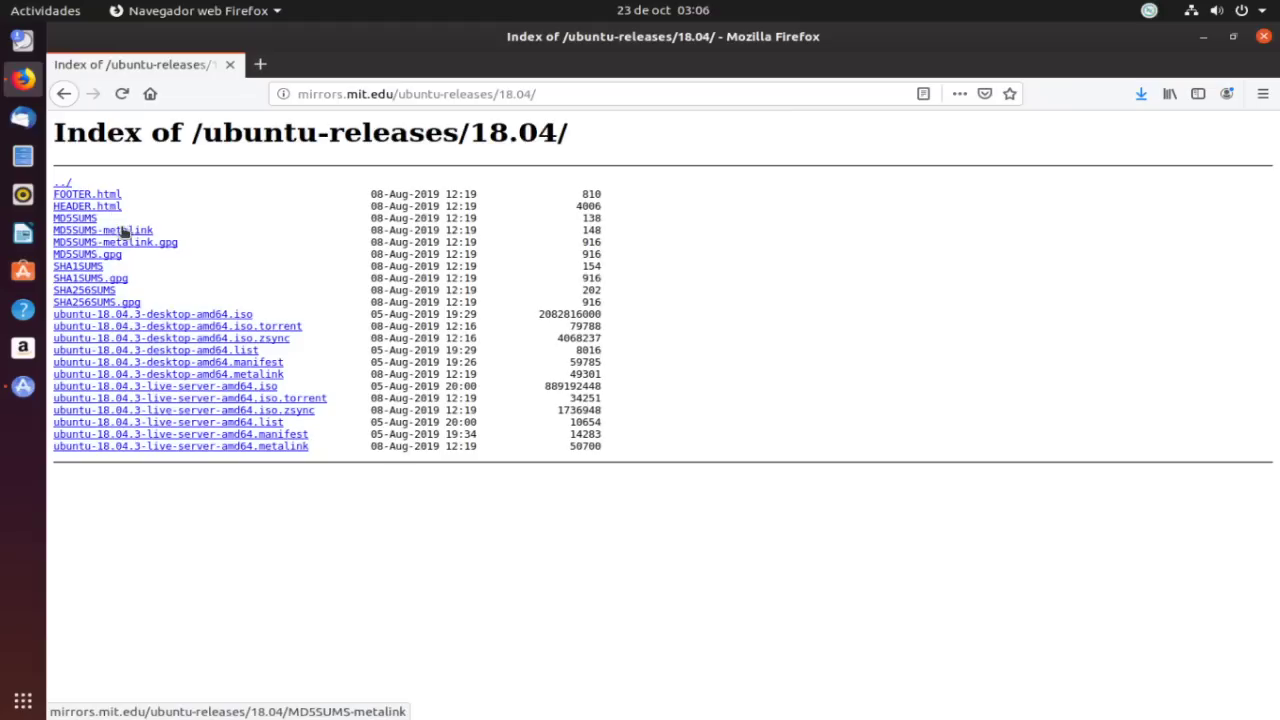
pyautogui.click(68, 94)
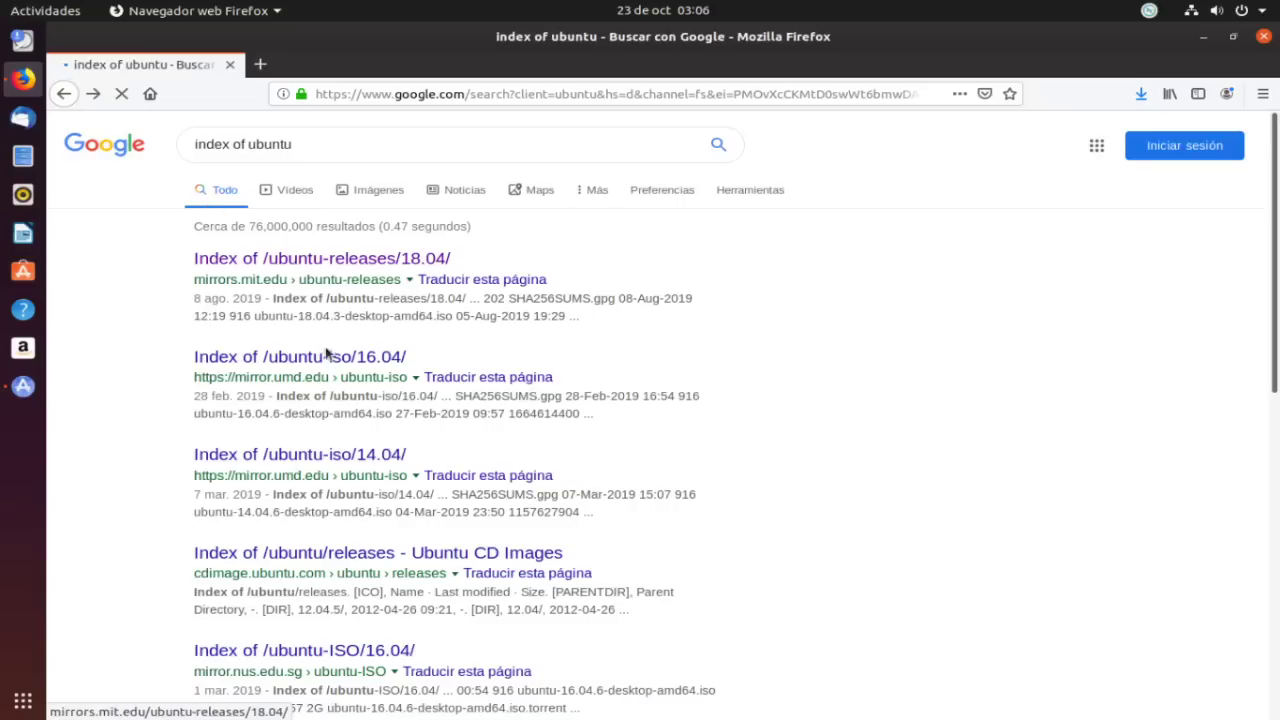
pyautogui.scroll(-3, 394, 449)
pyautogui.scroll(-8, 396, 446)
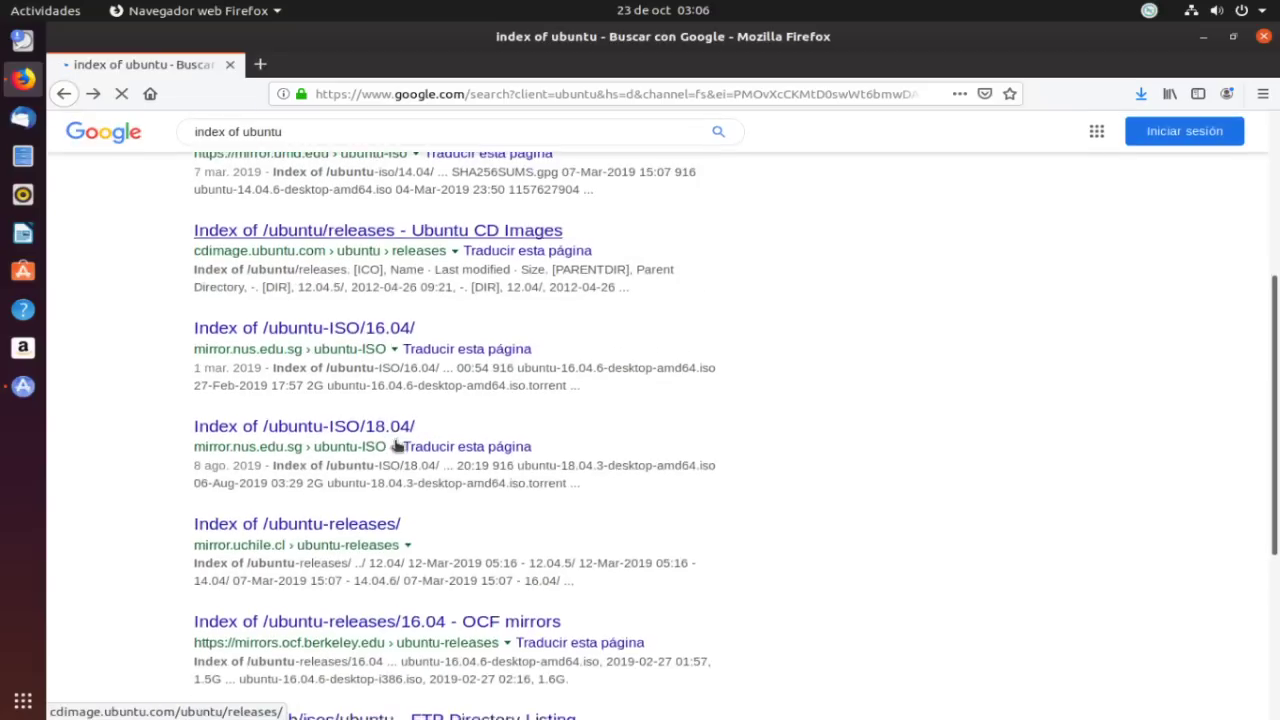
# Change the web search to "index of kubuntu" and run it
pyautogui.click(244, 131)
pyautogui.write('k')
pyautogui.press('Return')
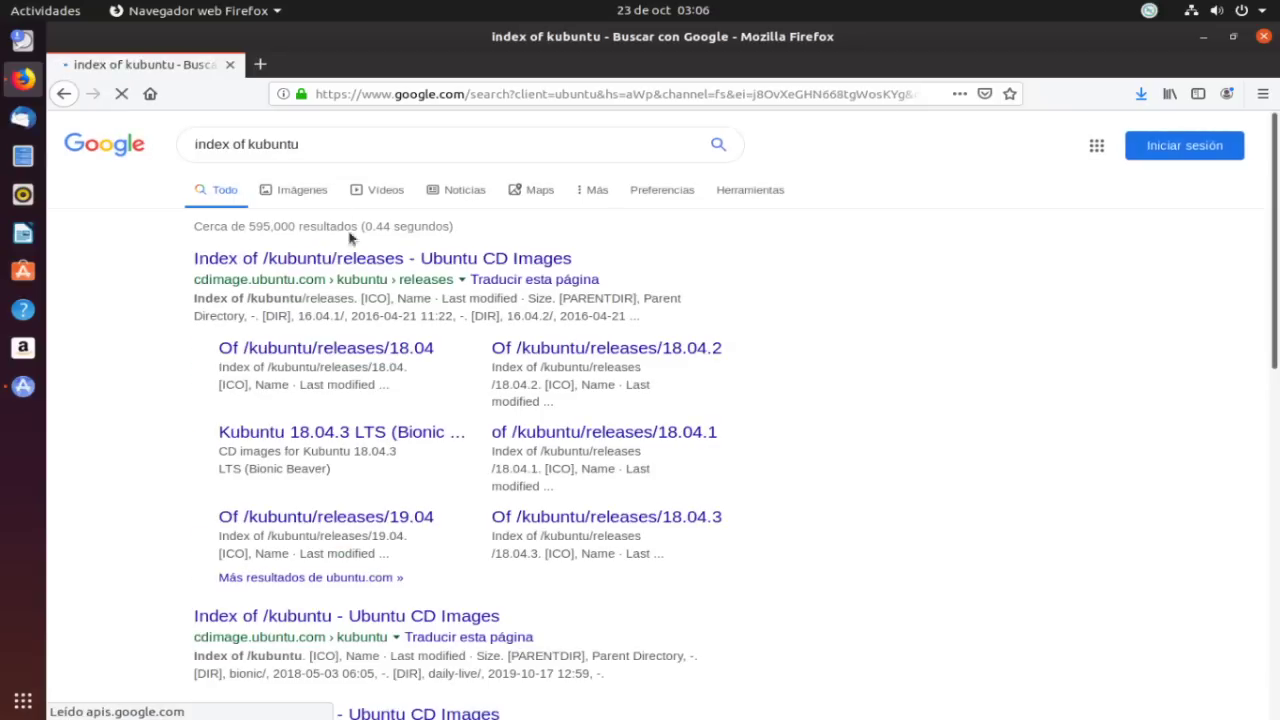
# Open the Kubuntu releases index on Ubuntu CD Images and go to the file list in 19.10/release/
pyautogui.click(385, 262)
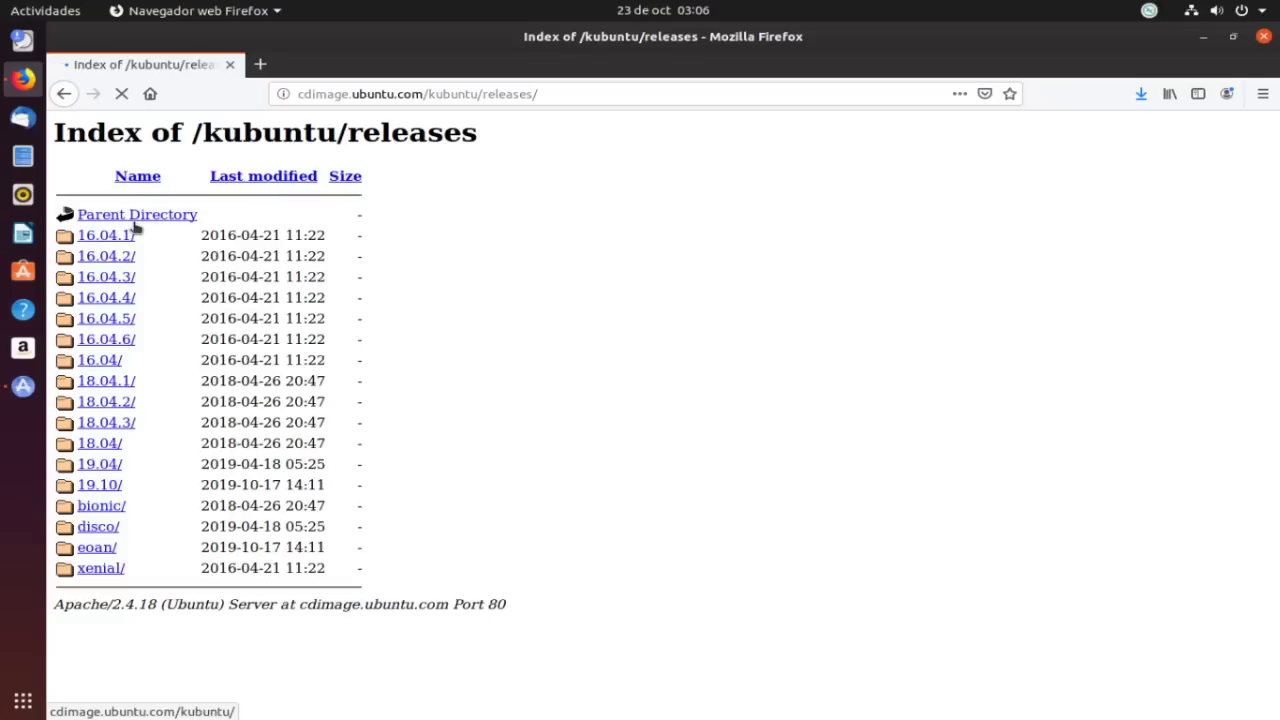
pyautogui.click(108, 488)
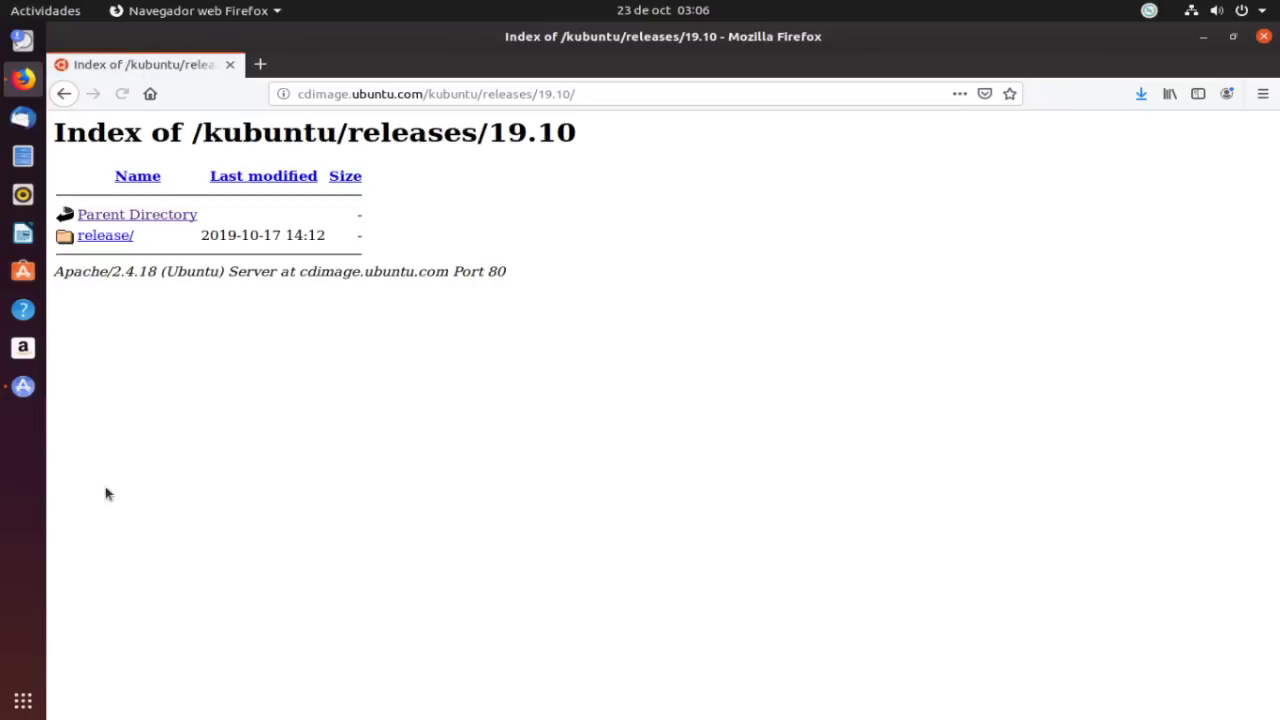
pyautogui.click(104, 238)
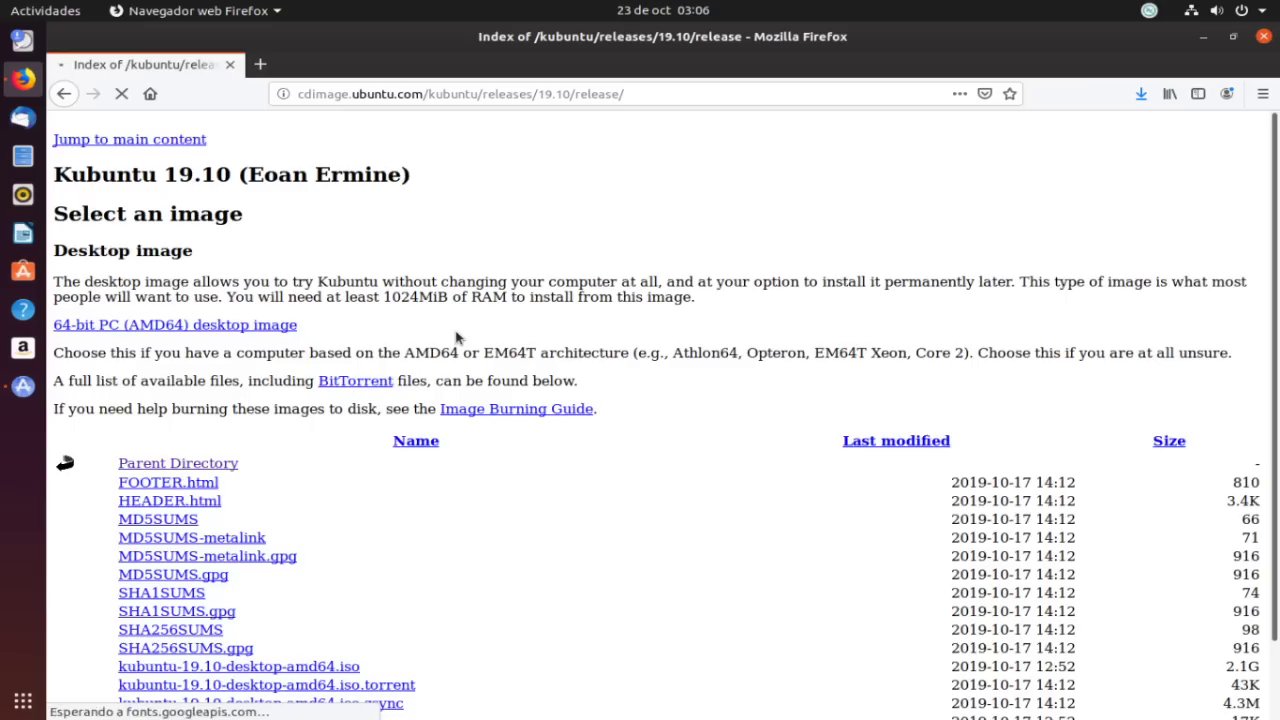
pyautogui.scroll(-3, 503, 400)
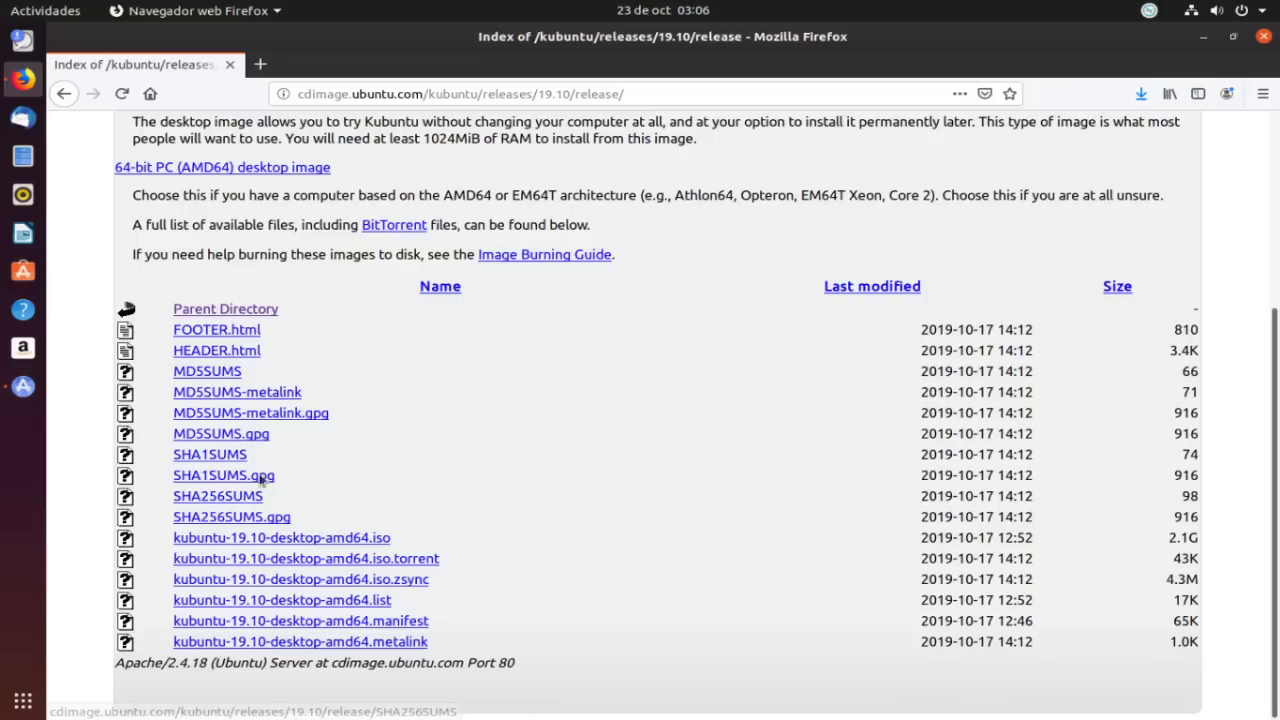
# Switch to Archivos, delete parrotsec.gpg, parrot.gpg and keyring.gpg from Descargas, and minimize the window
pyautogui.click(23, 155)
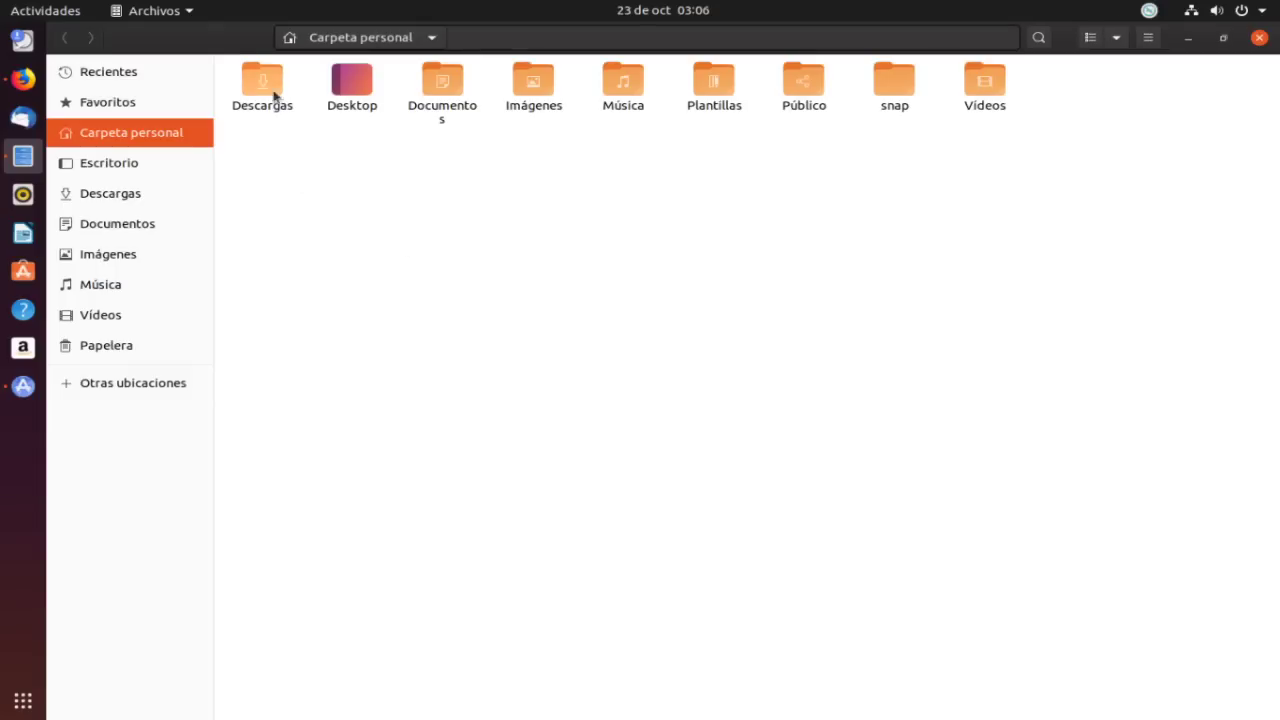
pyautogui.doubleClick(274, 98)
pyautogui.moveTo(572, 232); pyautogui.dragTo(268, 50)
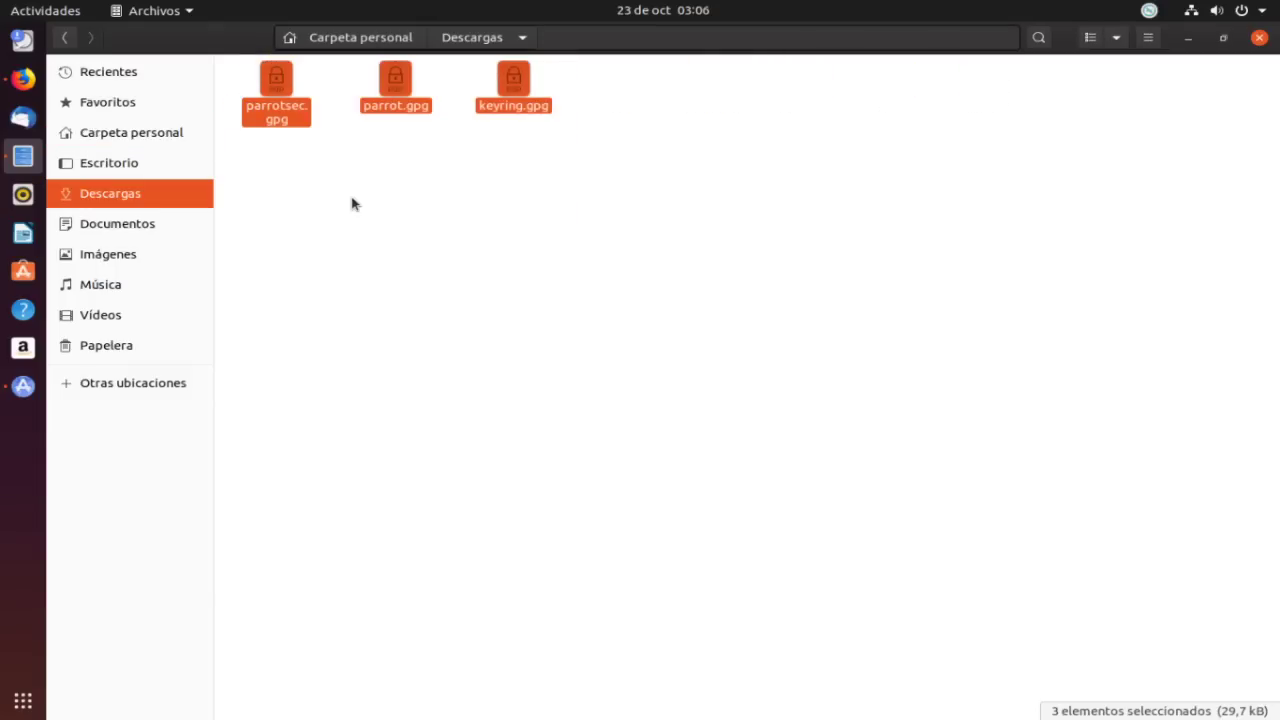
pyautogui.press('Delete')
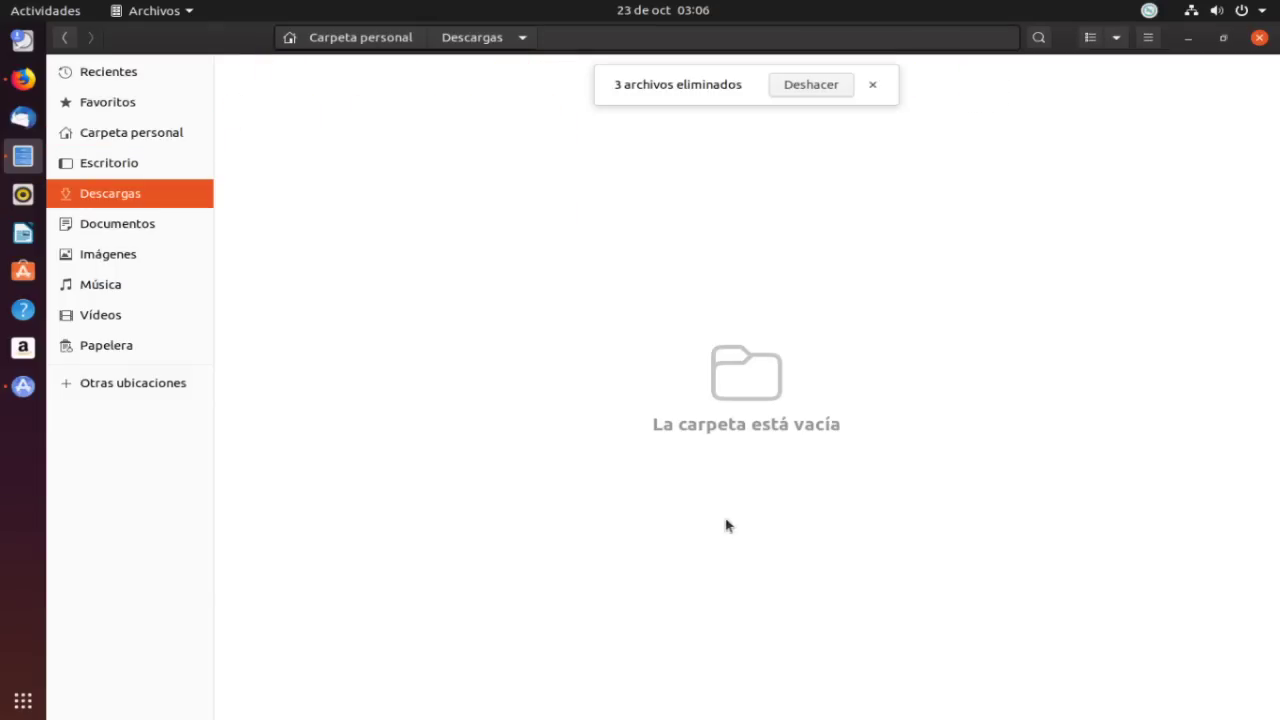
pyautogui.click(1188, 38)
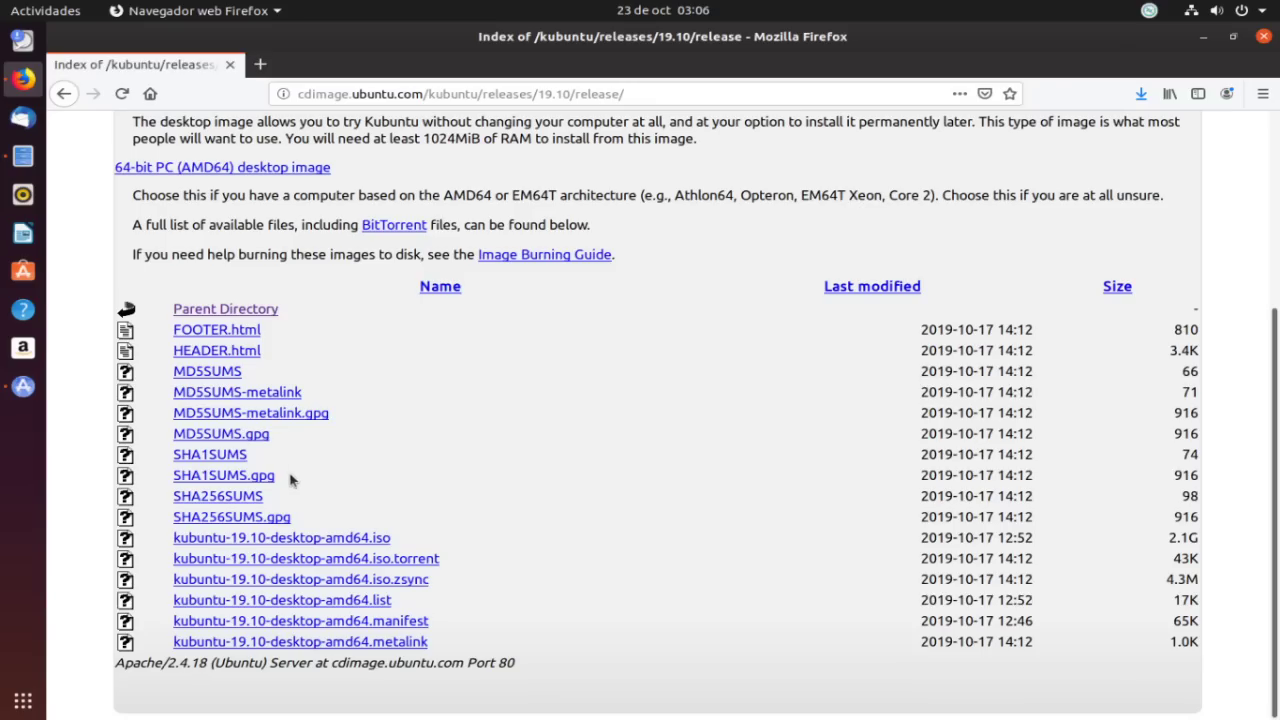
# Save SHA256SUMS.gpg from the Kubuntu 19.10 release directory and close Firefox
pyautogui.click(254, 521)
pyautogui.click(563, 410)
pyautogui.click(834, 484)
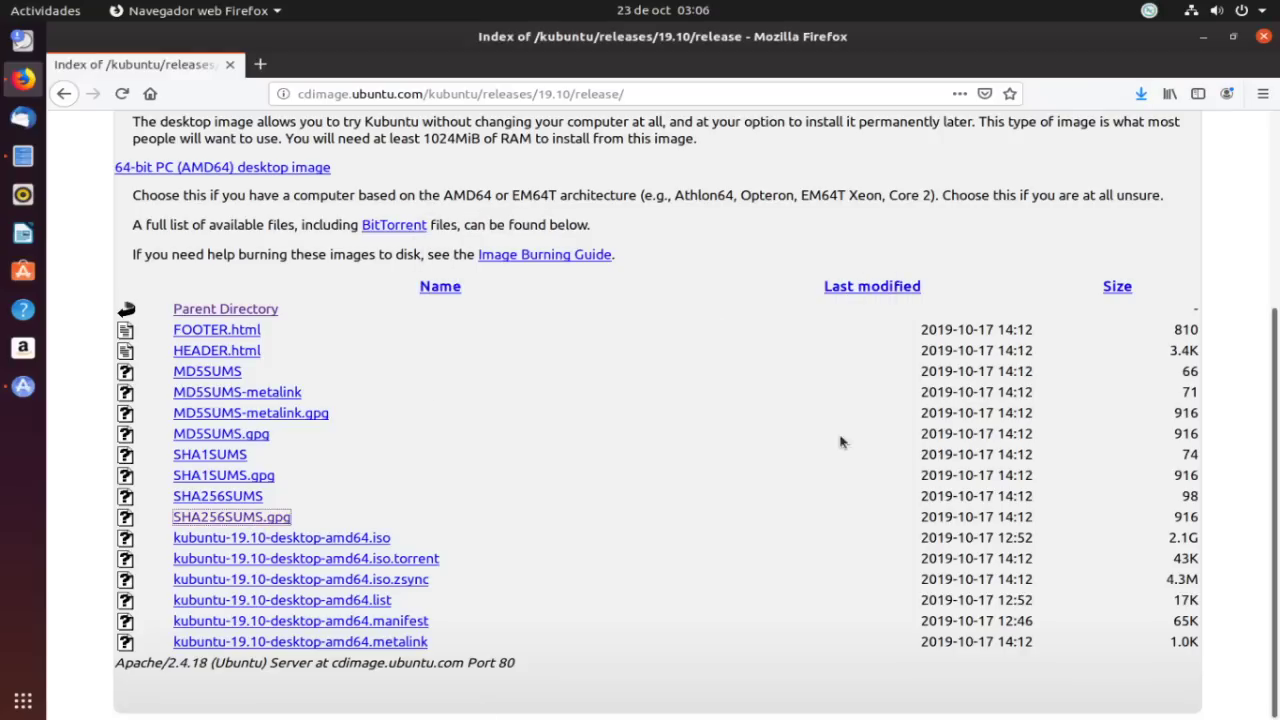
pyautogui.click(1263, 36)
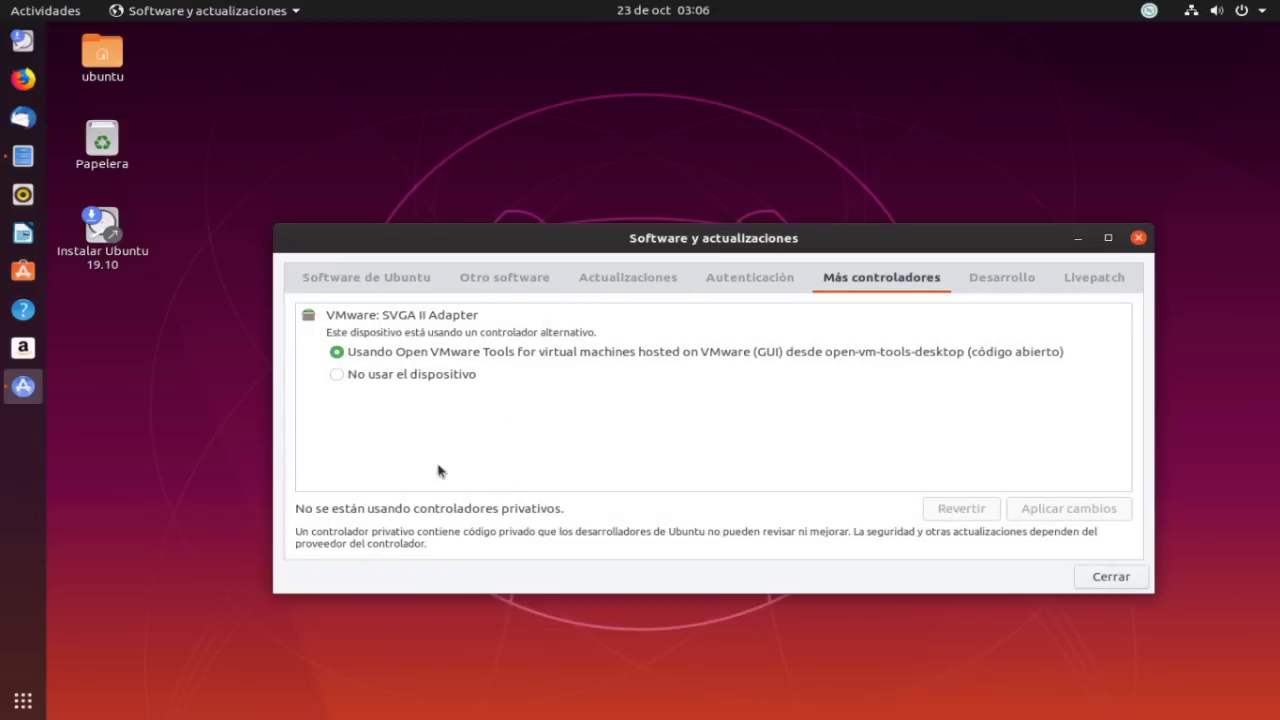
# View the Otro software, Actualizaciones and Más controladores settings of Software y actualizaciones, ending on Autenticación
pyautogui.click(509, 279)
pyautogui.click(610, 286)
pyautogui.click(724, 282)
pyautogui.click(853, 287)
pyautogui.click(758, 285)
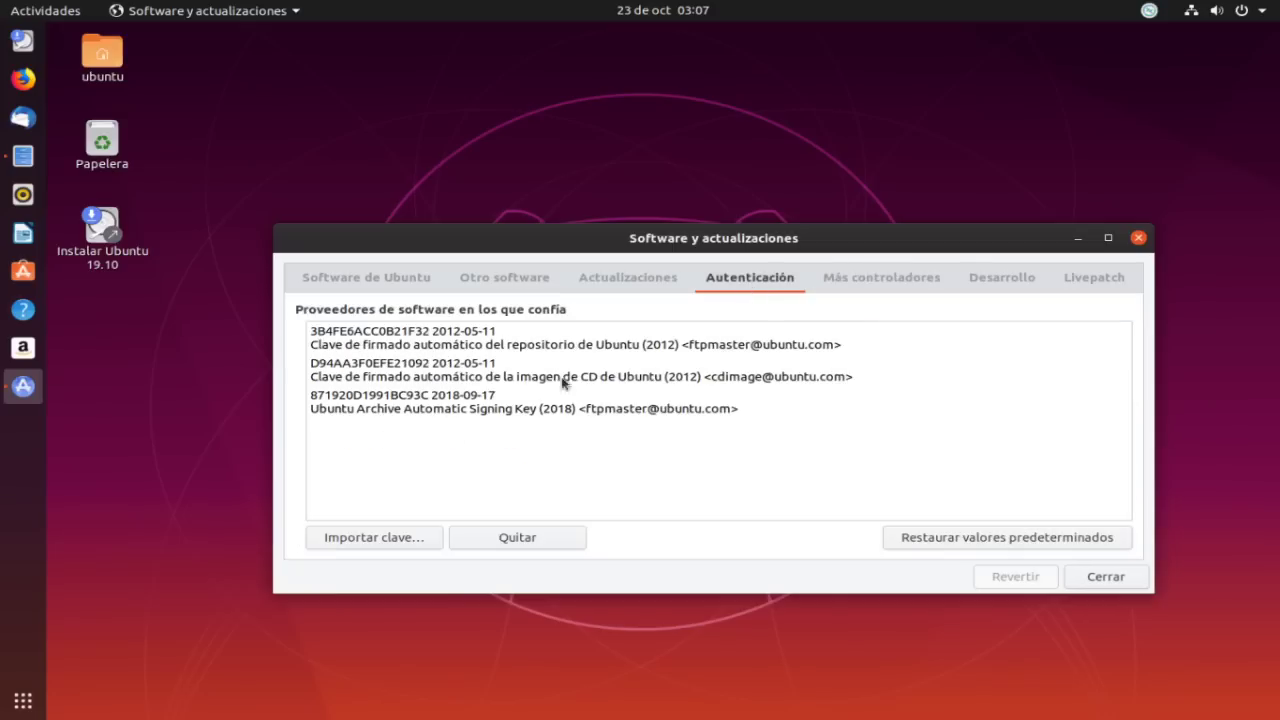
# Try to import SHA256SUMS.gpg from Descargas as a trusted software provider key
pyautogui.click(365, 548)
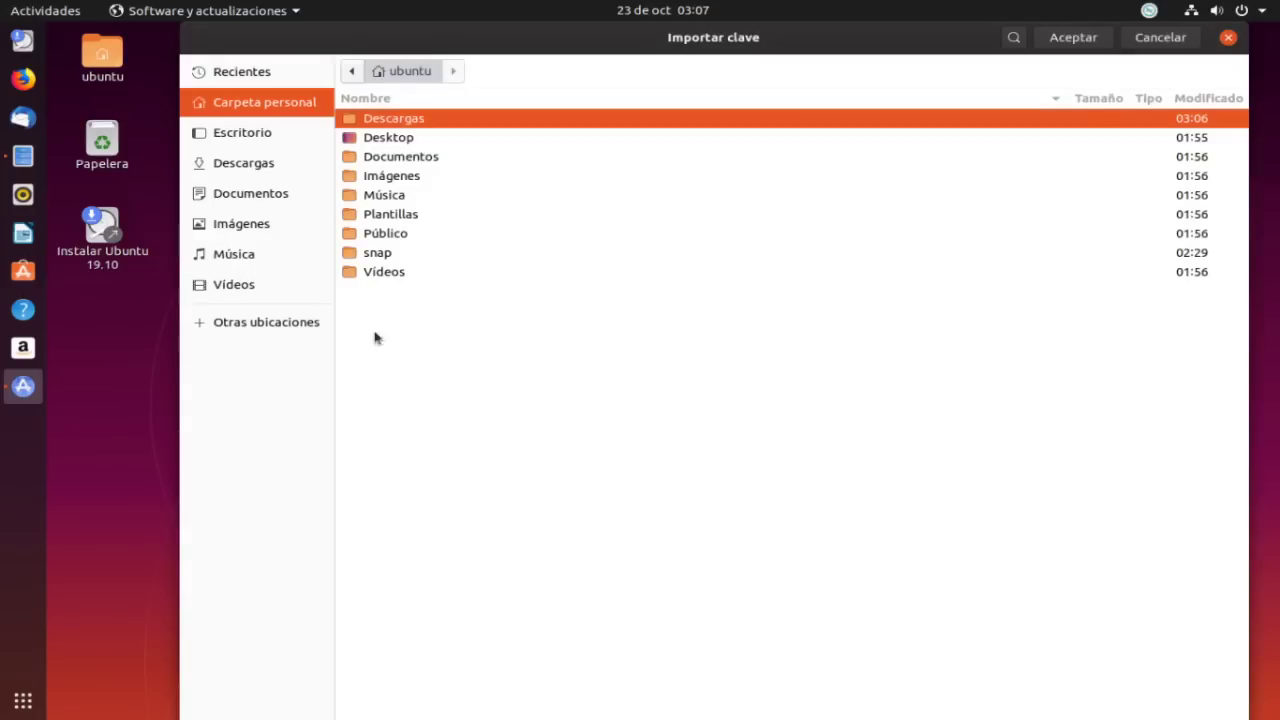
pyautogui.click(272, 169)
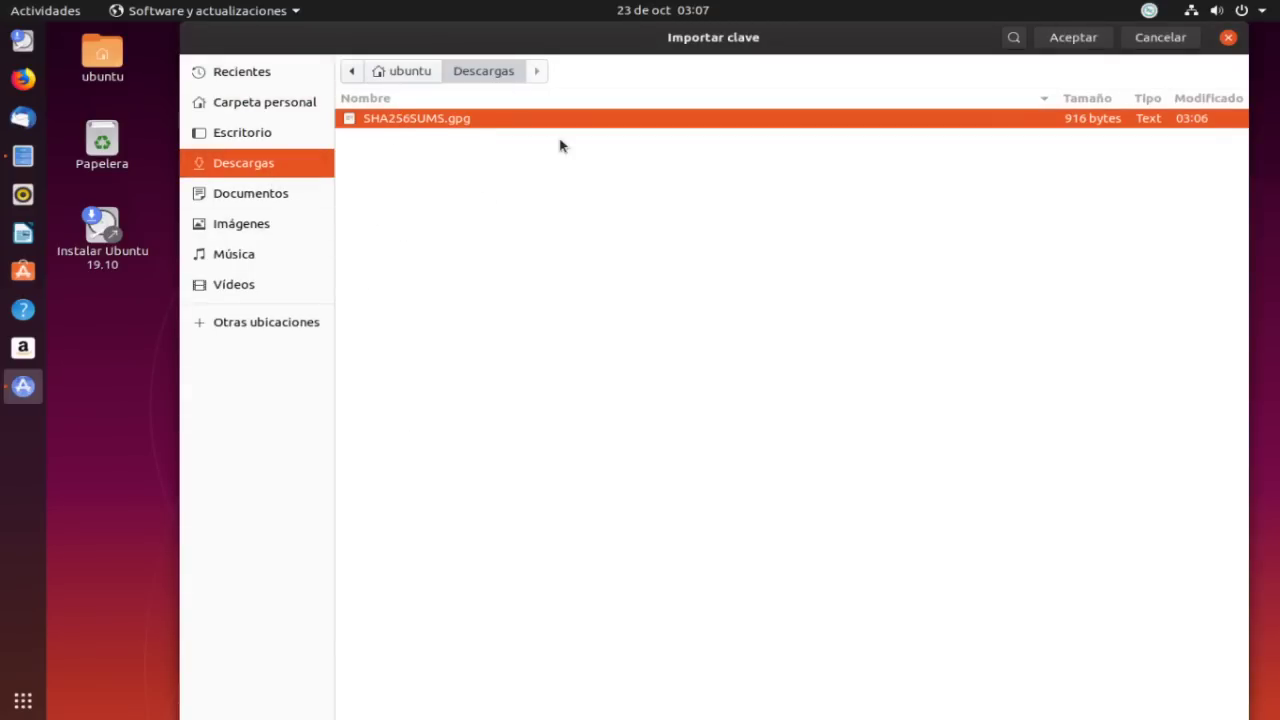
pyautogui.doubleClick(453, 120)
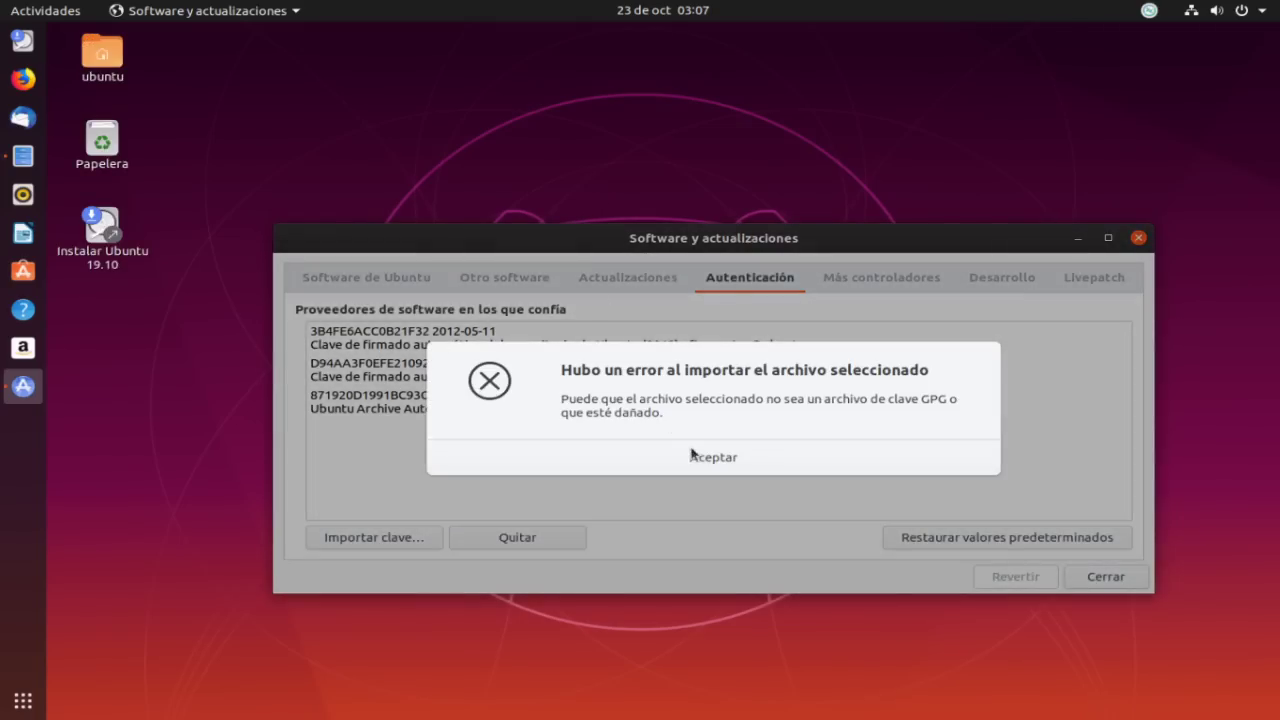
pyautogui.click(692, 455)
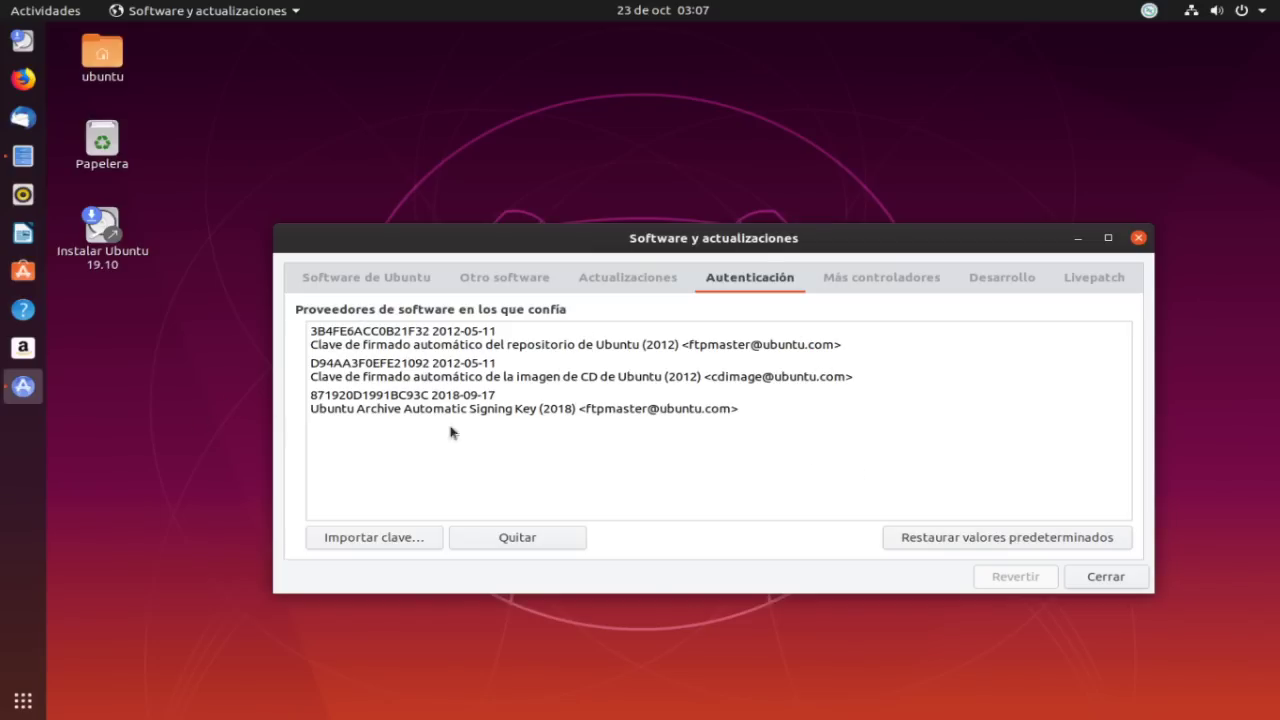
# View the Más controladores and Livepatch settings, and close Software y actualizaciones
pyautogui.click(102, 60)
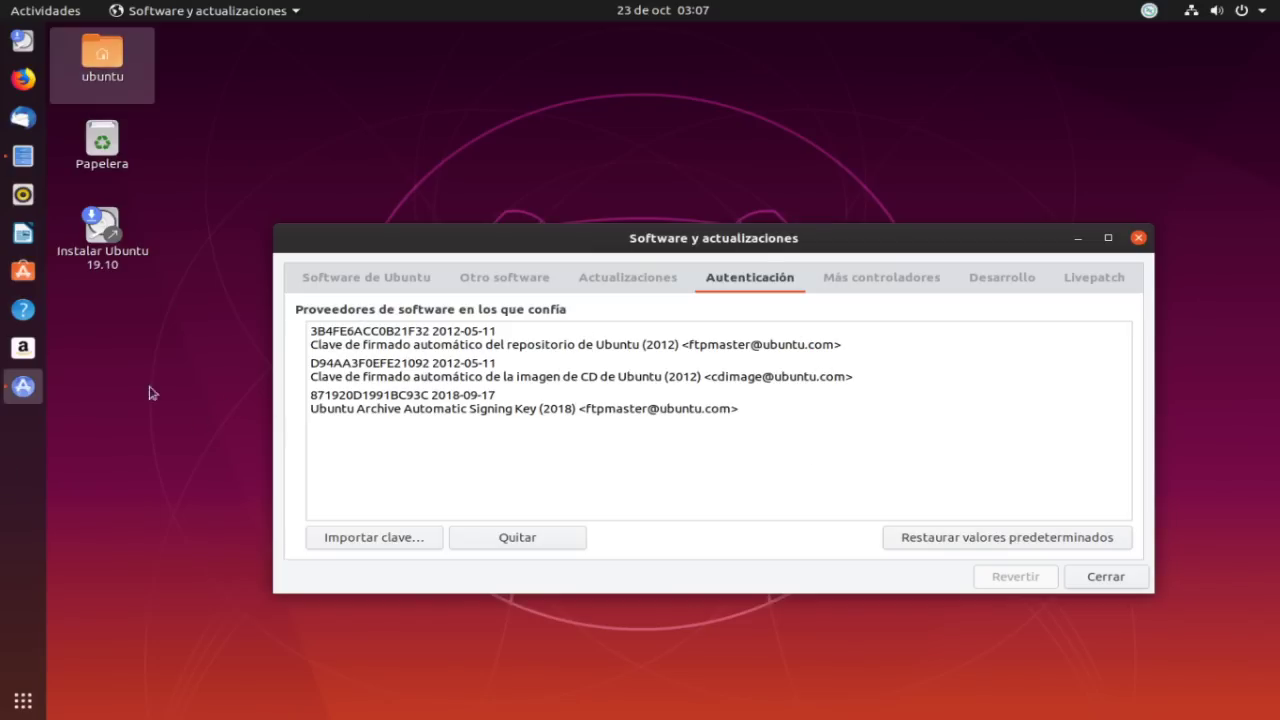
pyautogui.click(831, 288)
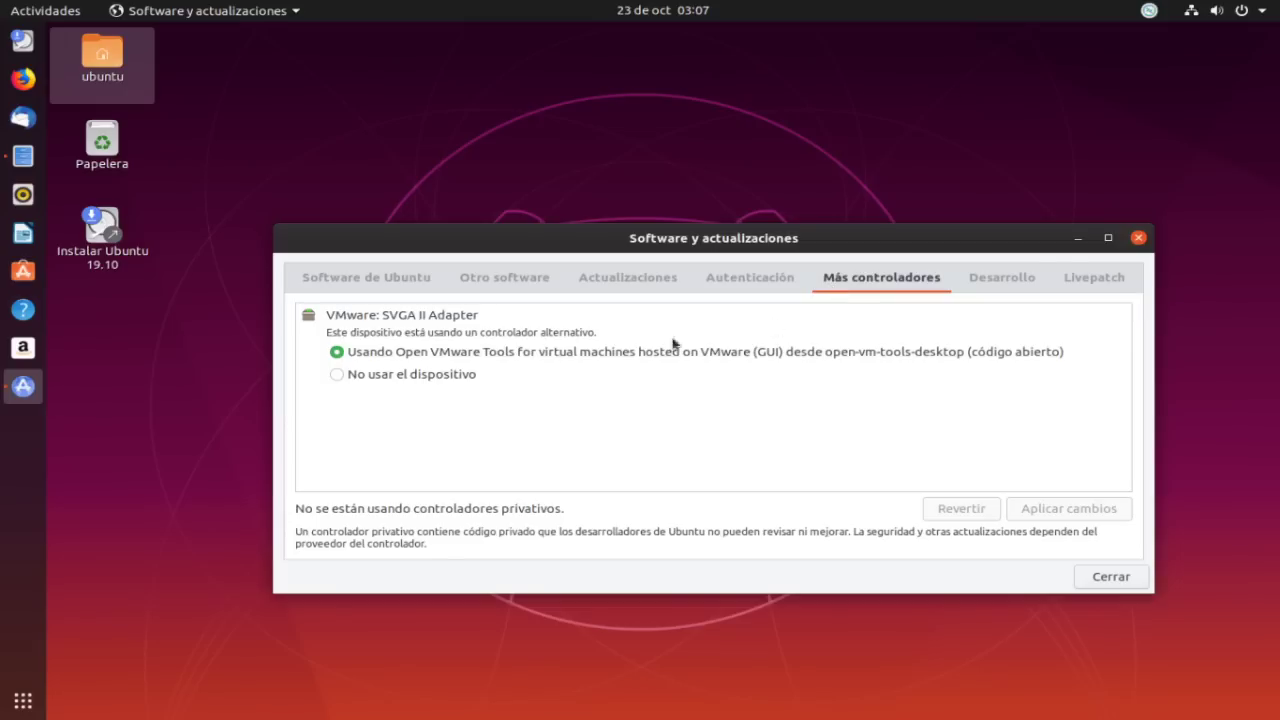
pyautogui.scroll(-1, 1075, 268)
pyautogui.click(1103, 280)
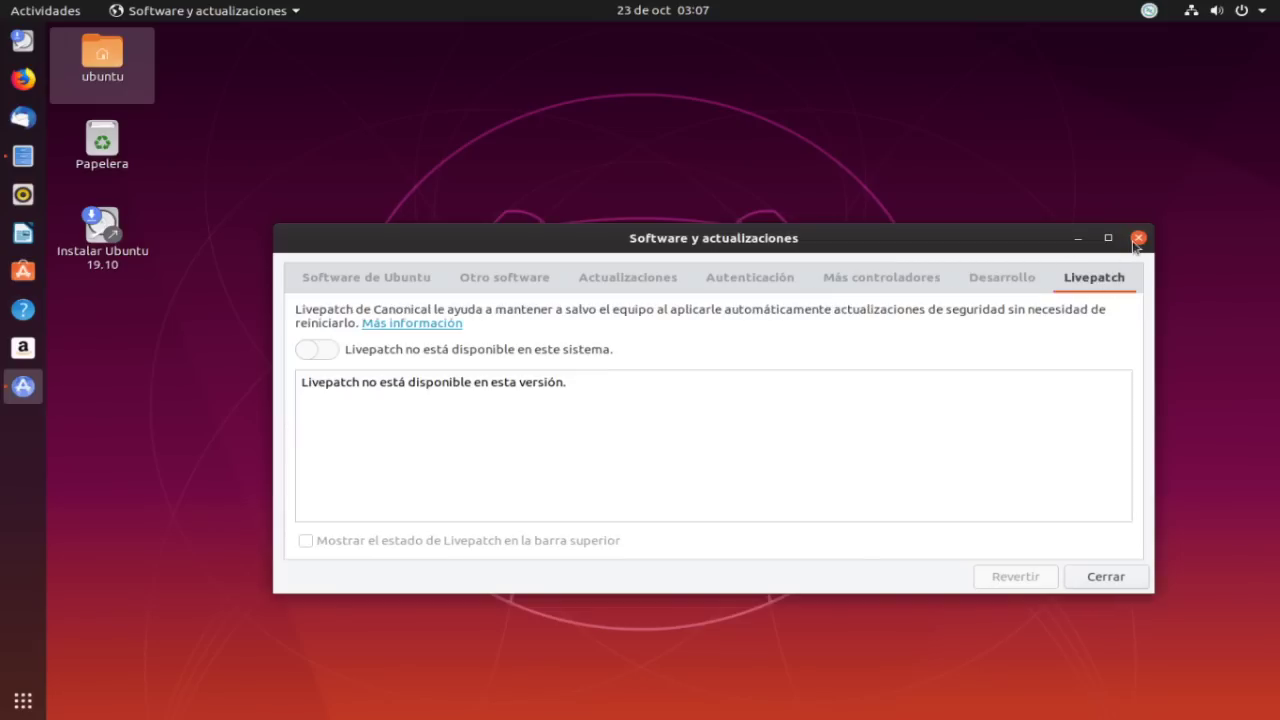
pyautogui.click(1138, 237)
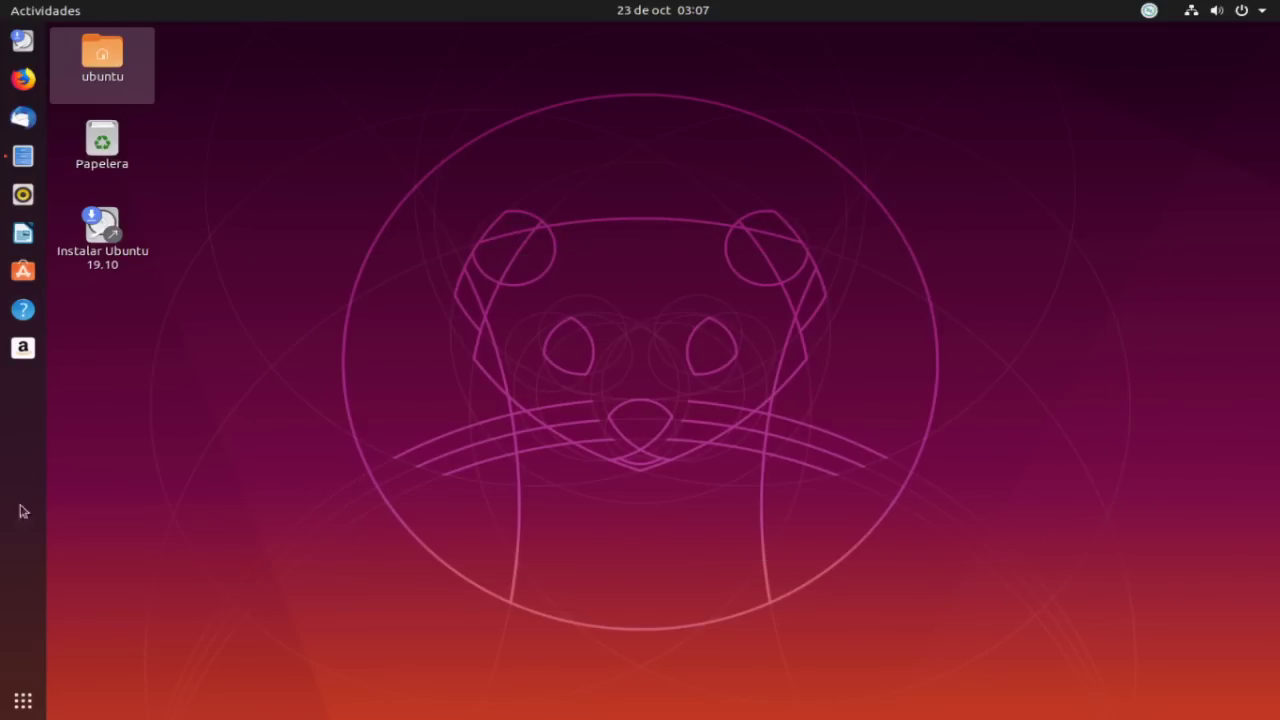
# Open Tareas pendientes from the applications overview, look through its Listas, Programadas and Hoy views, and close it
pyautogui.press('super+a')
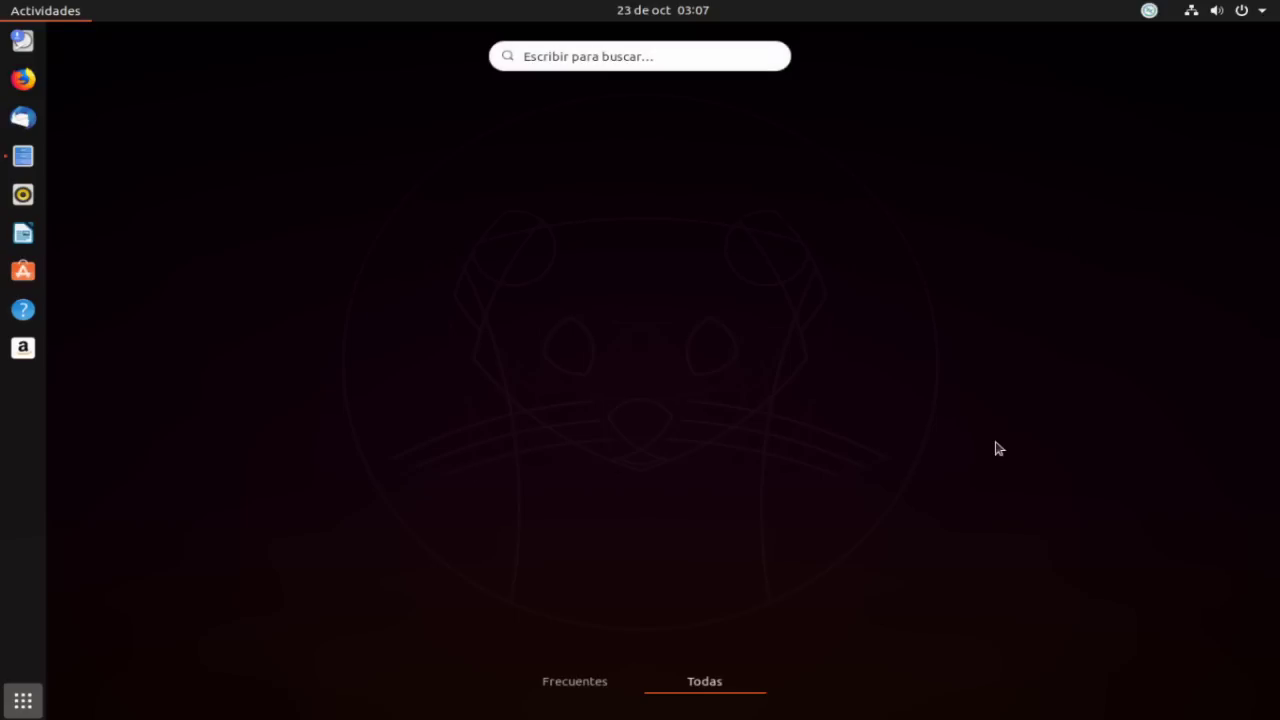
pyautogui.click(1266, 400)
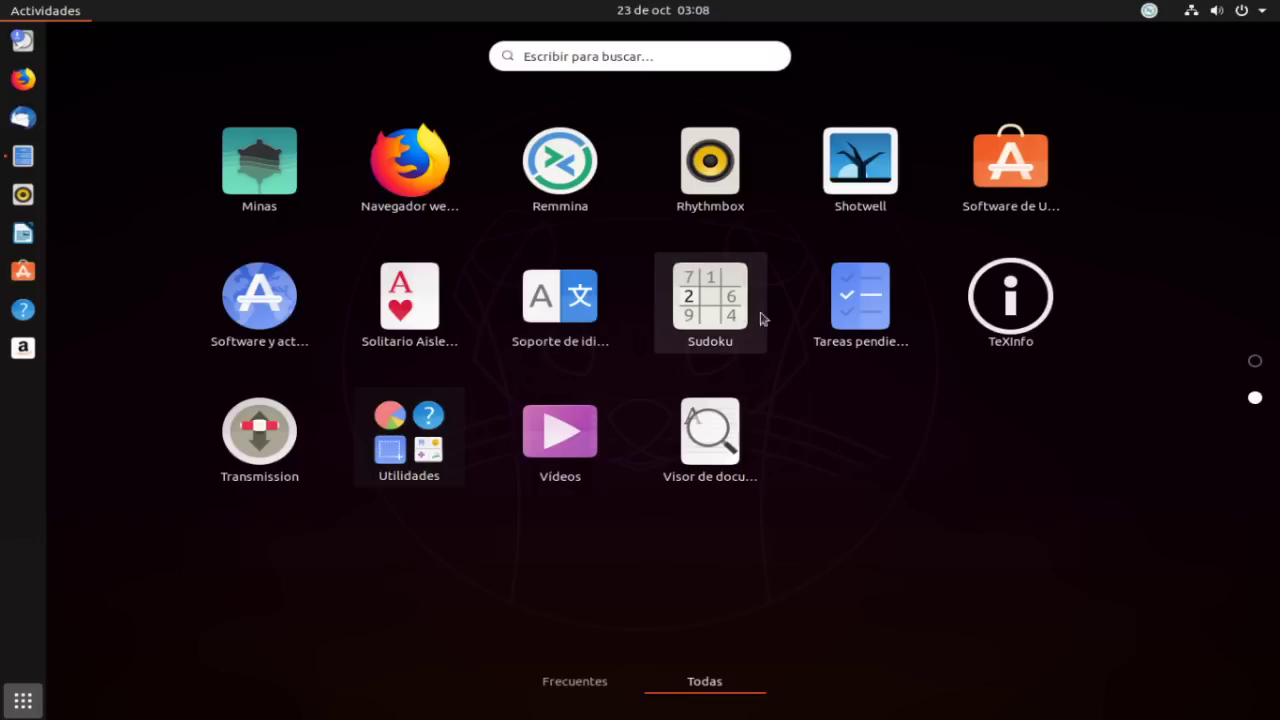
pyautogui.click(841, 315)
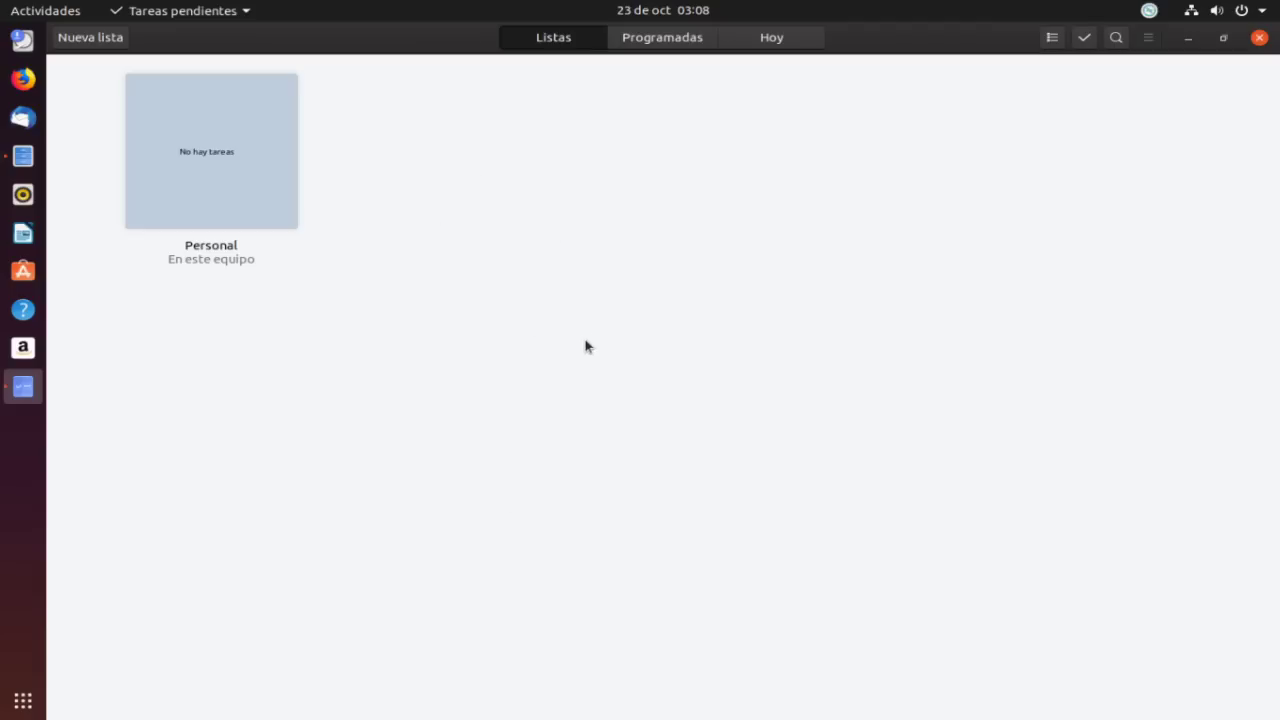
pyautogui.click(666, 38)
pyautogui.click(586, 40)
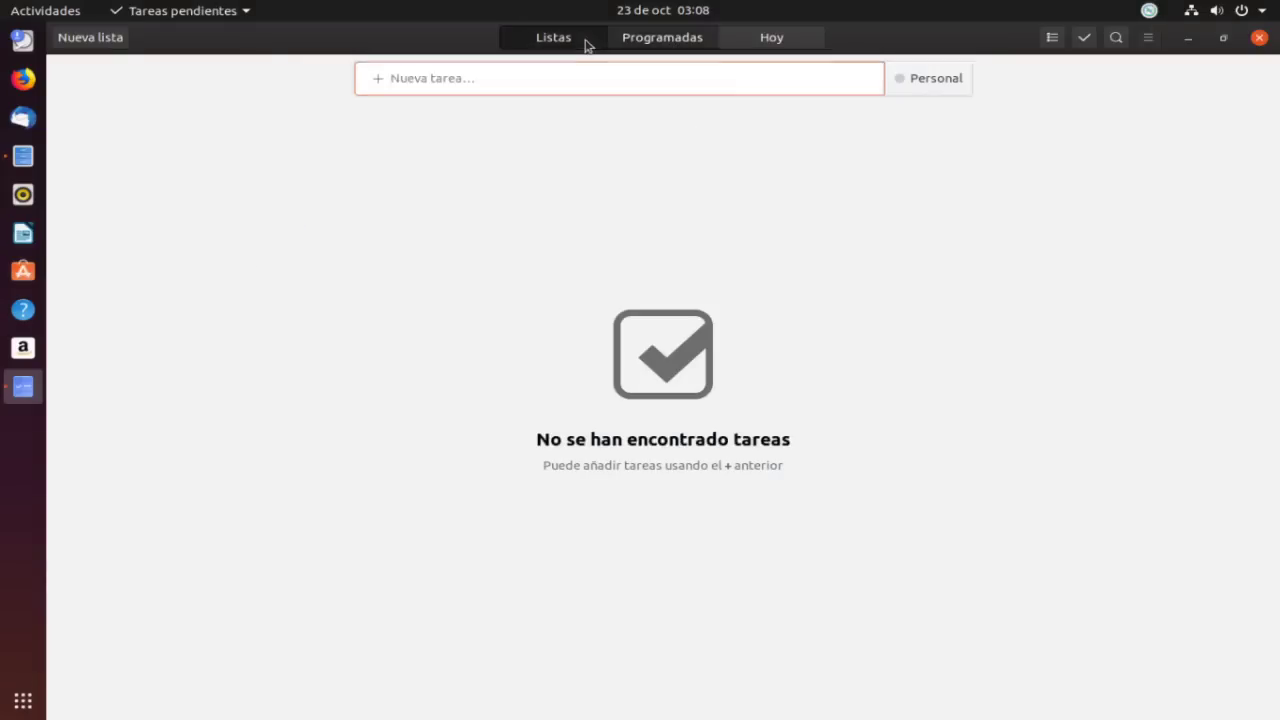
pyautogui.click(792, 38)
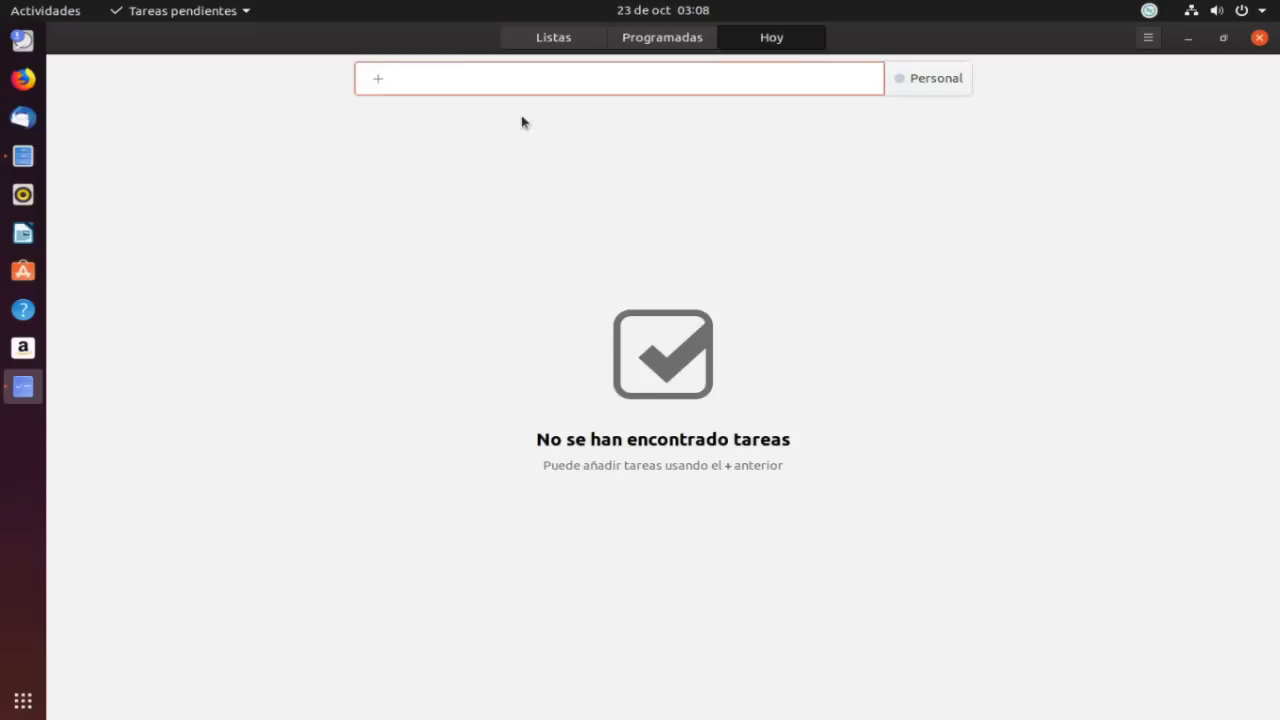
pyautogui.click(1259, 37)
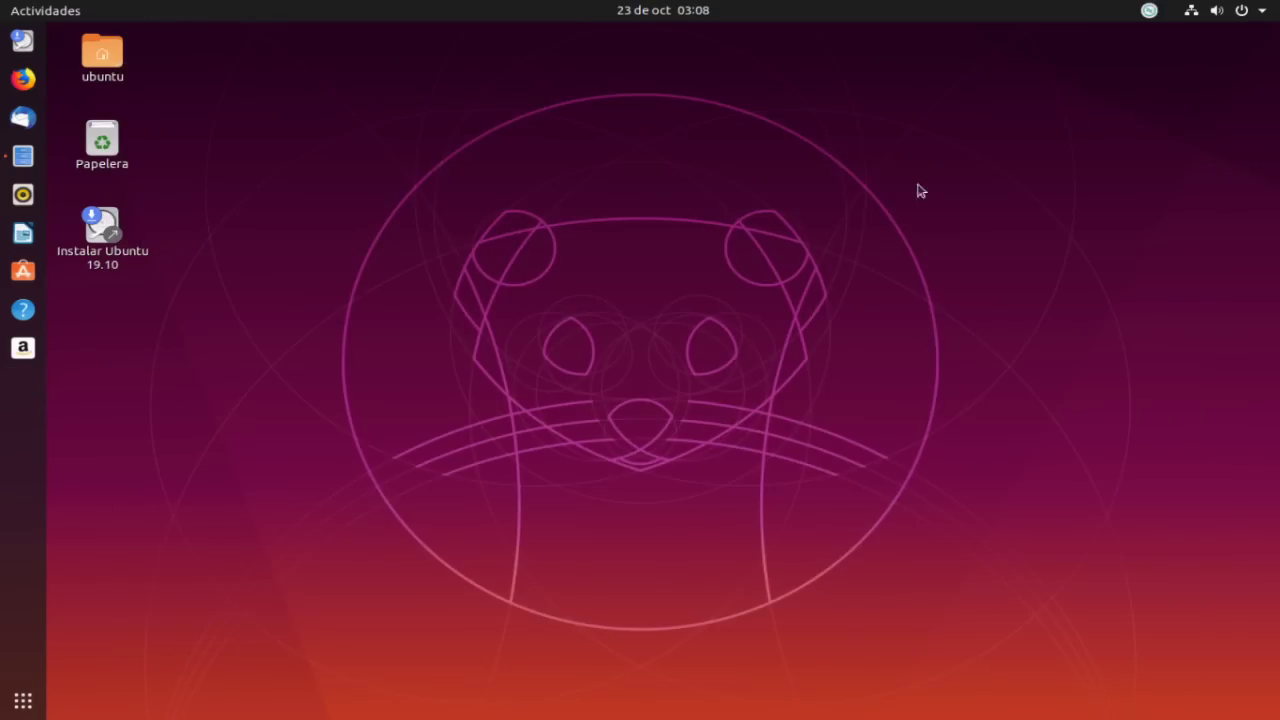
# Open TeXInfo from the applications overview, read through the Info main menu in a maximized Terminal window, and close it
pyautogui.click(8, 702)
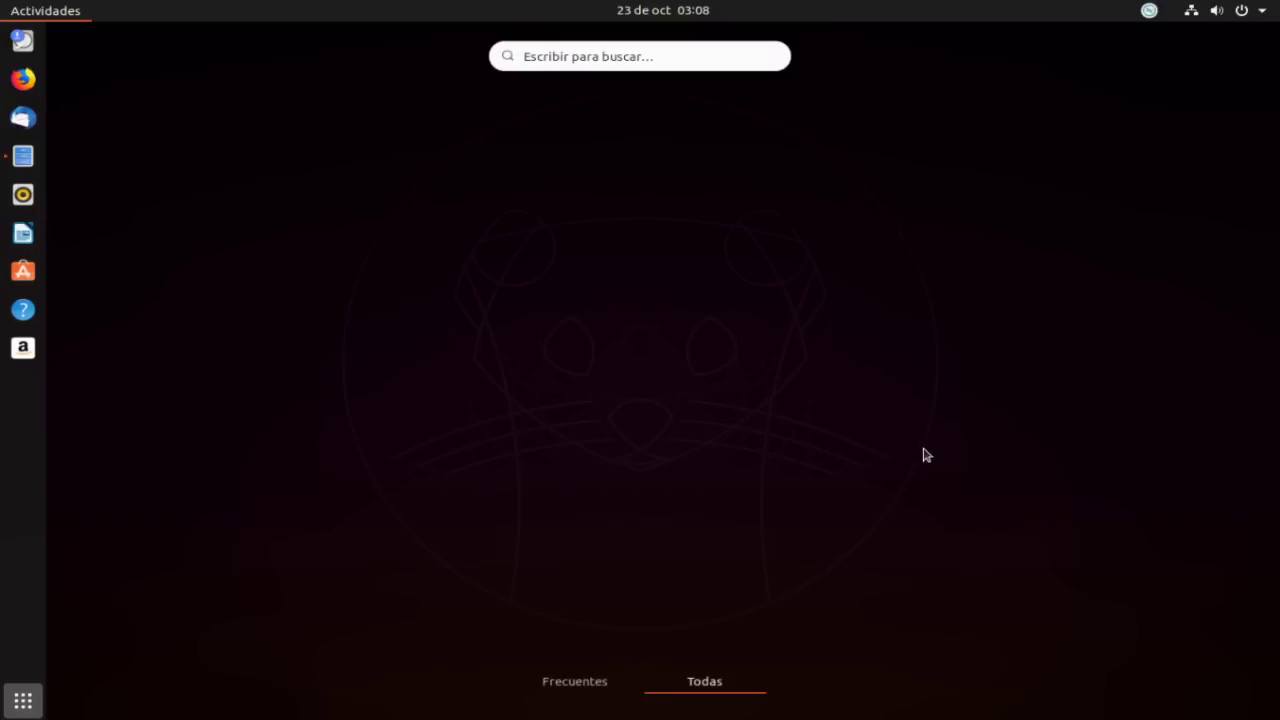
pyautogui.click(1257, 399)
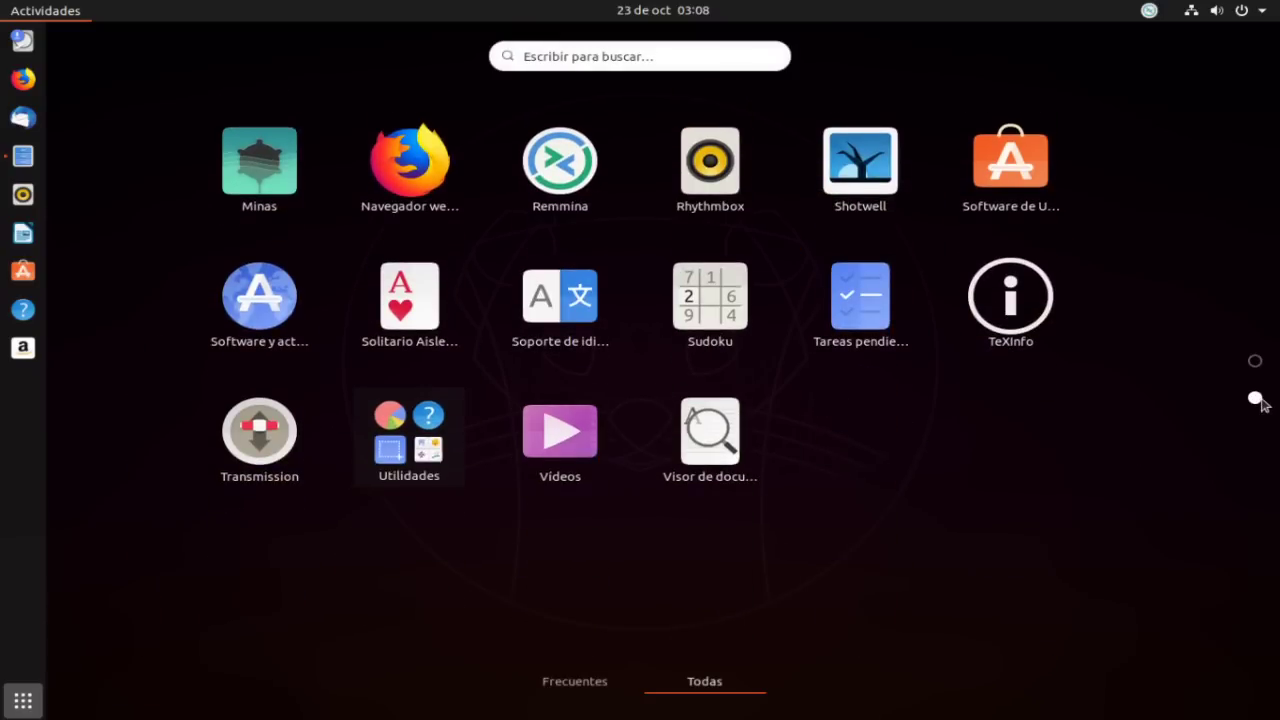
pyautogui.click(1050, 297)
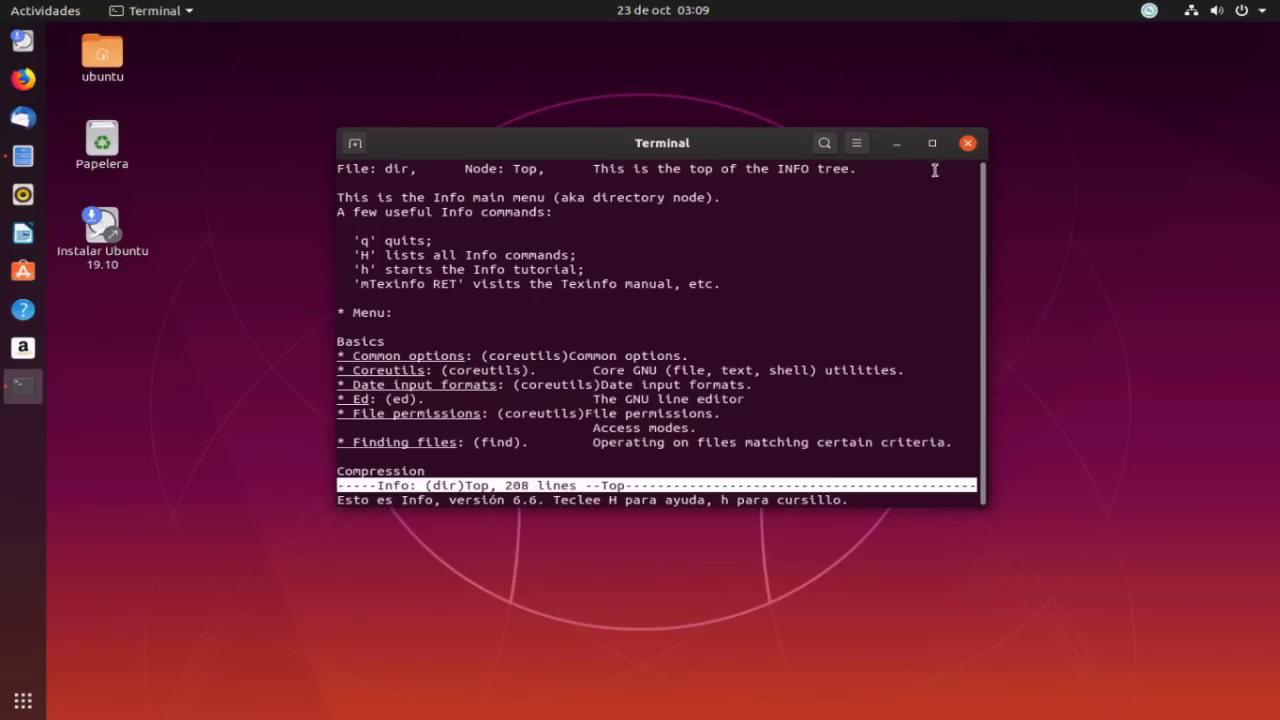
pyautogui.click(931, 143)
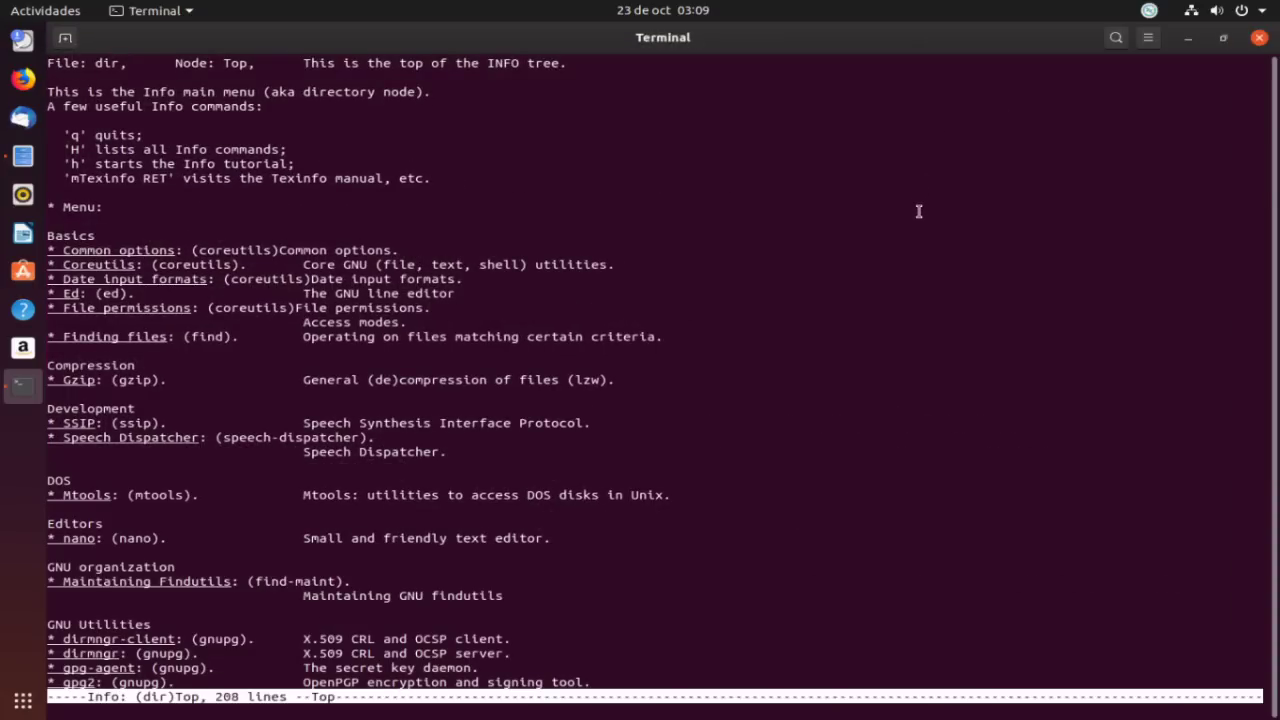
pyautogui.scroll(-20, 920, 208)
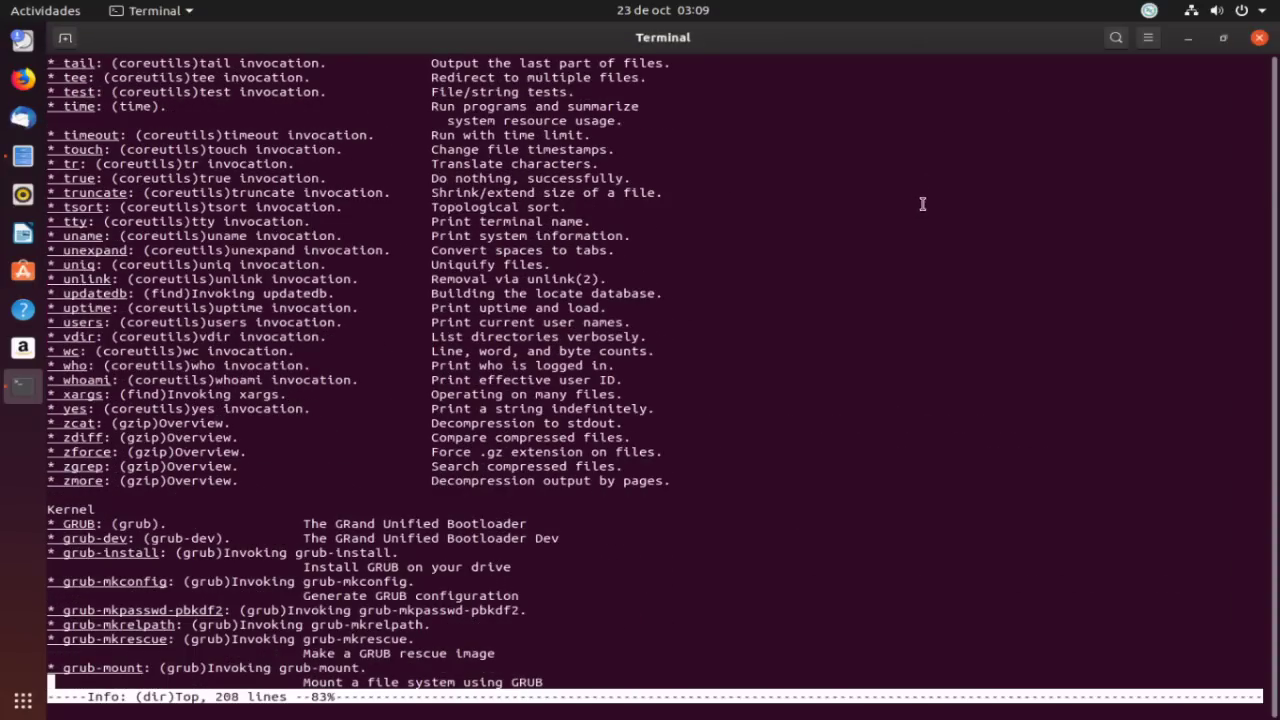
pyautogui.scroll(-9, 922, 204)
pyautogui.click(1259, 37)
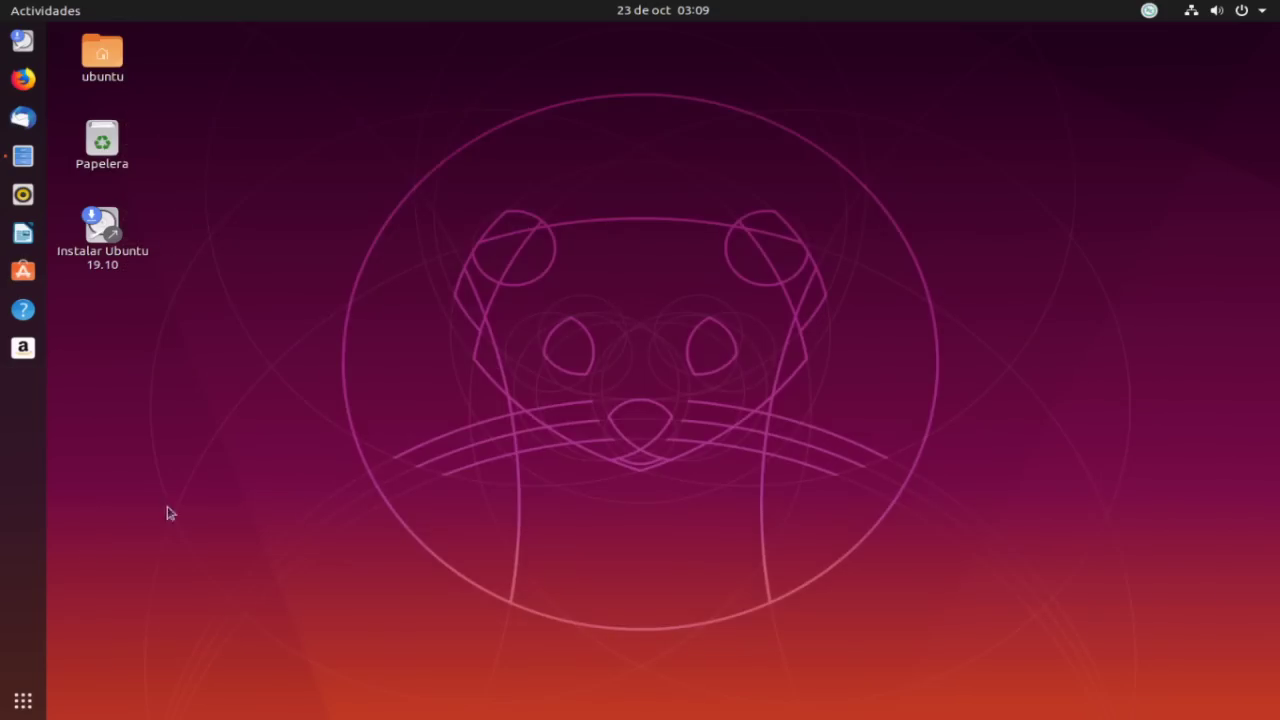
# Open Transmission from the applications overview, accept its file-sharing terms, and move its window near the middle of the desktop
pyautogui.click(22, 700)
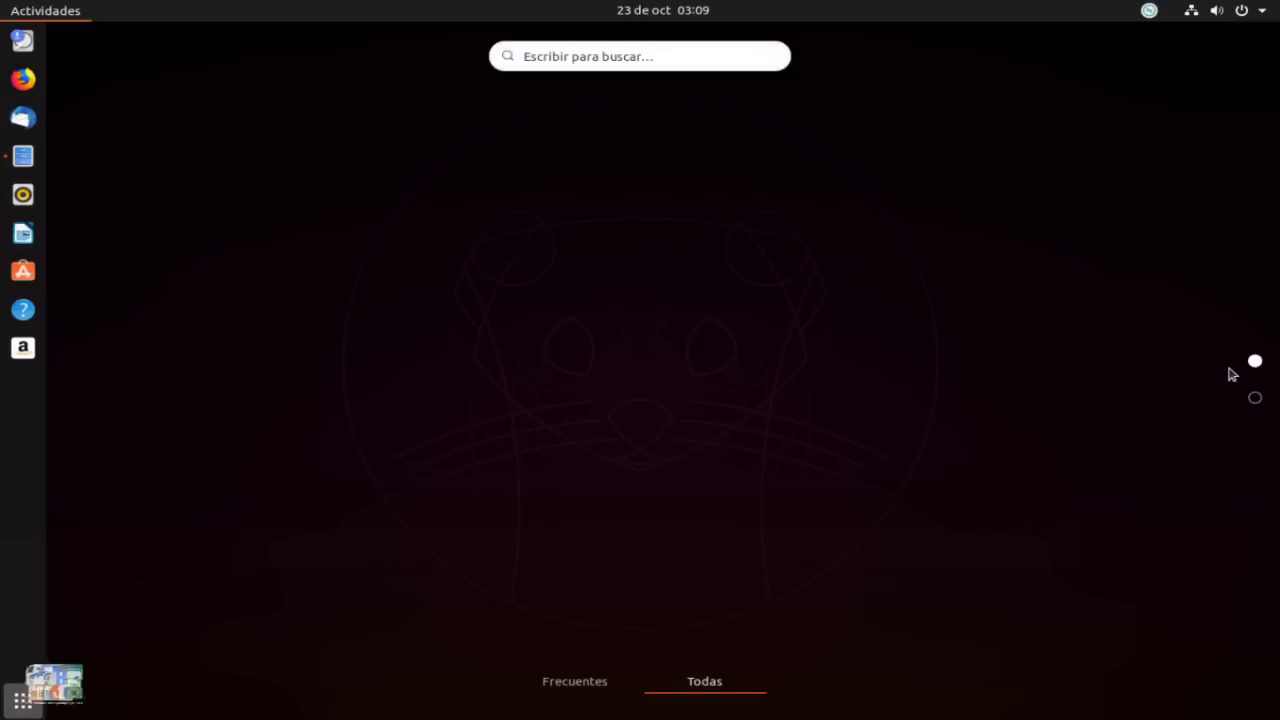
pyautogui.click(1255, 397)
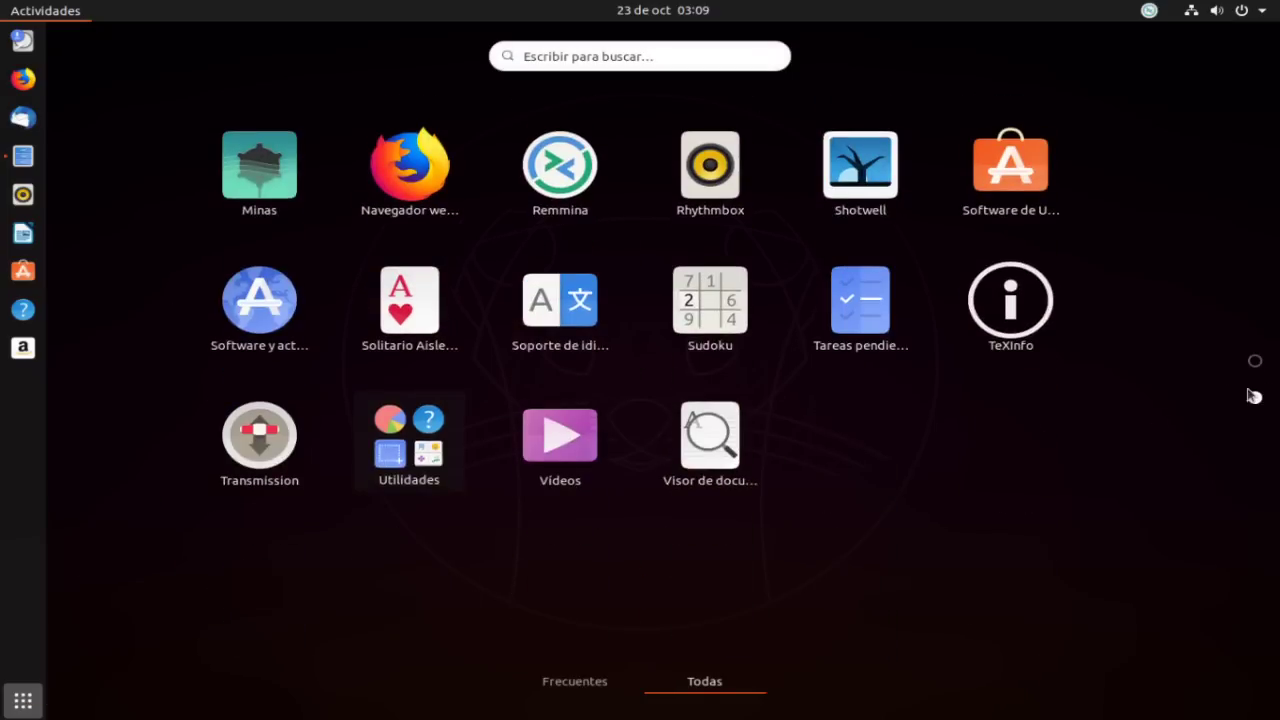
pyautogui.click(246, 463)
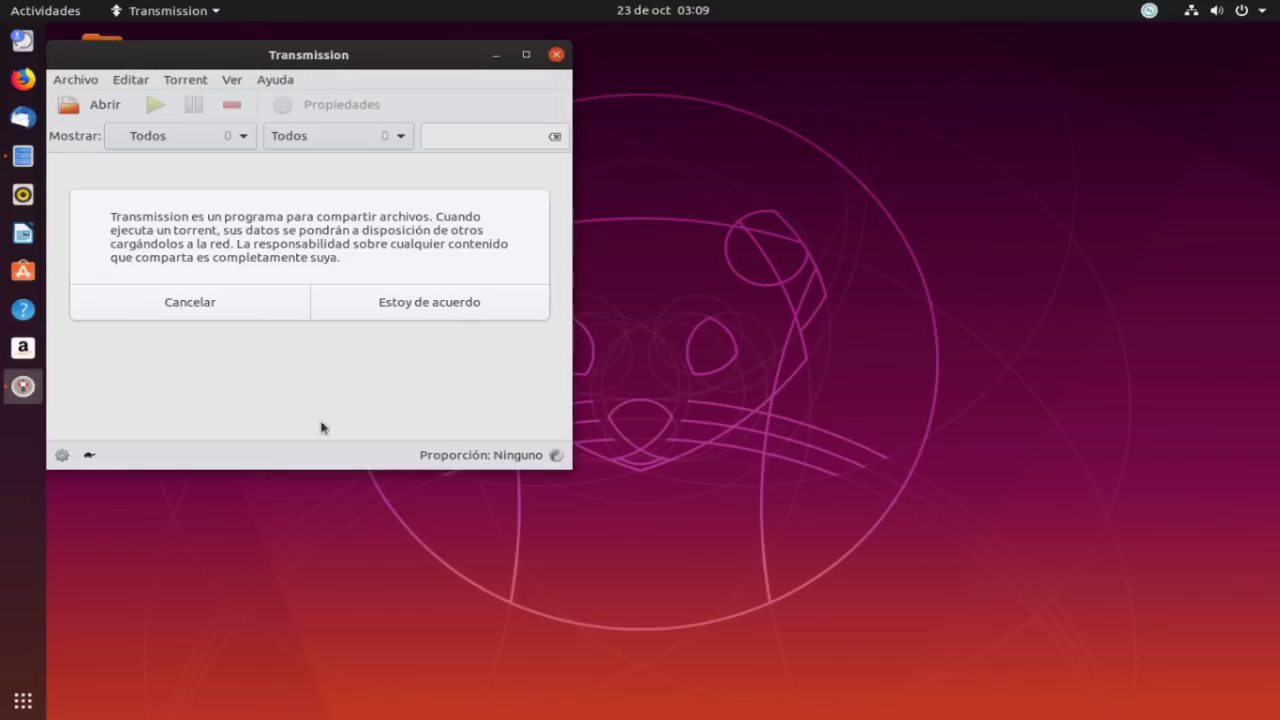
pyautogui.click(460, 302)
pyautogui.moveTo(471, 75); pyautogui.dragTo(677, 114)
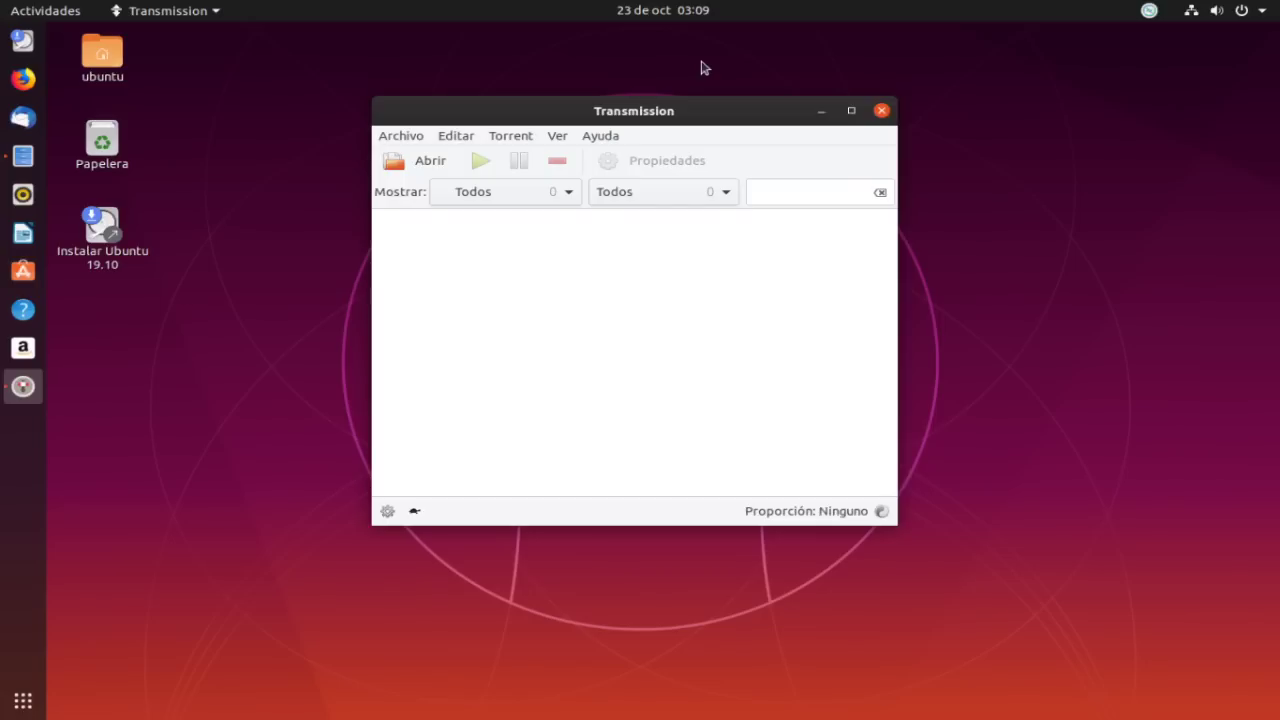
# Switch to Software de Ubuntu, search the catalogue for "torrent", and view the µTorrent (WINE) page
pyautogui.click(23, 310)
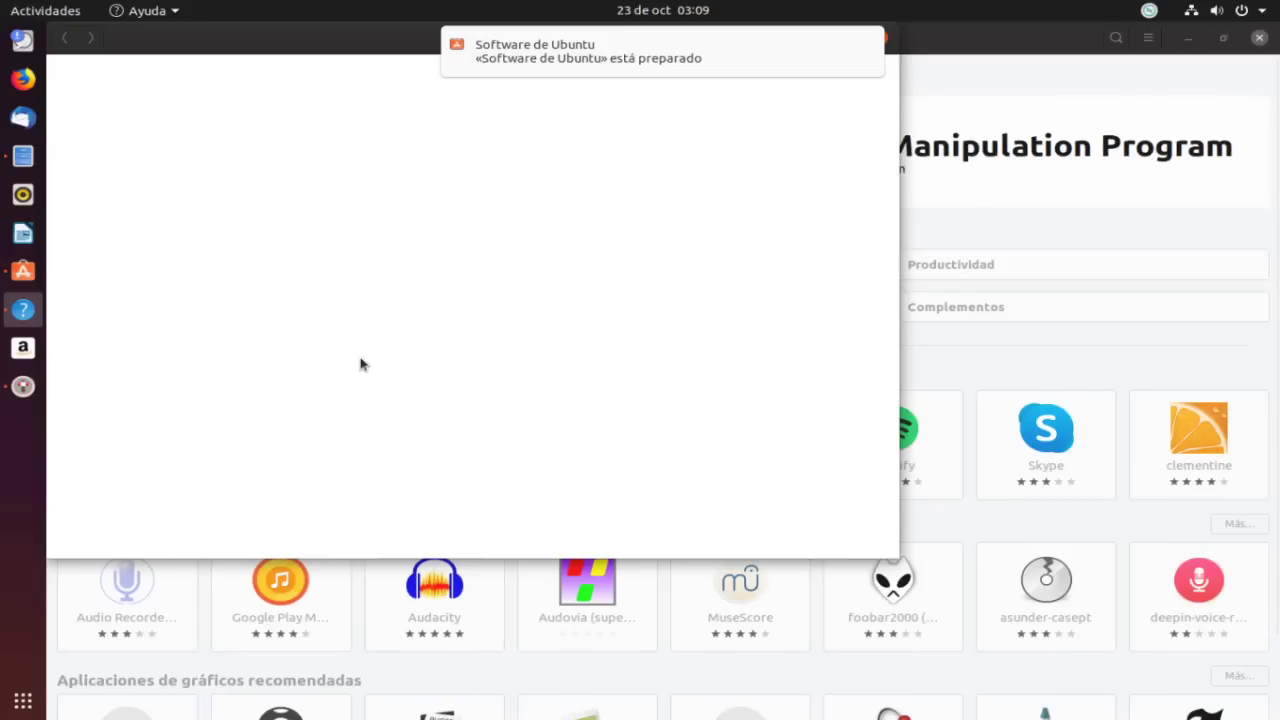
pyautogui.click(1016, 207)
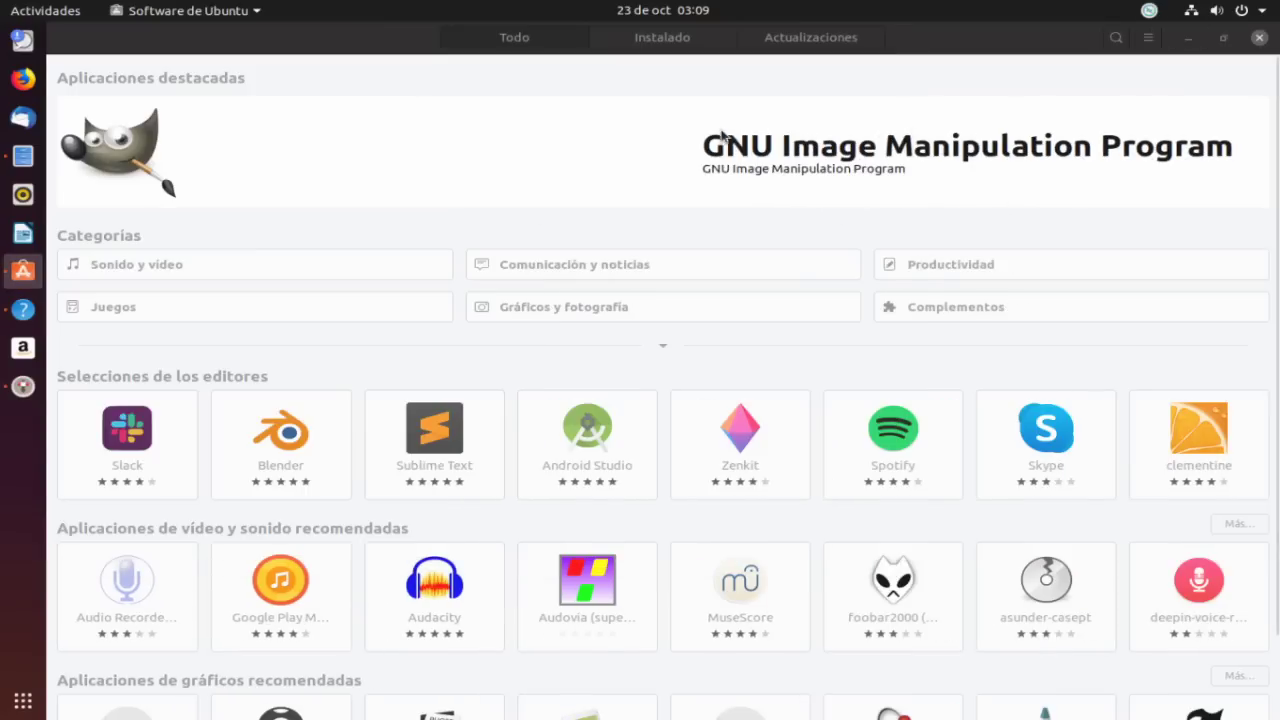
pyautogui.click(990, 124)
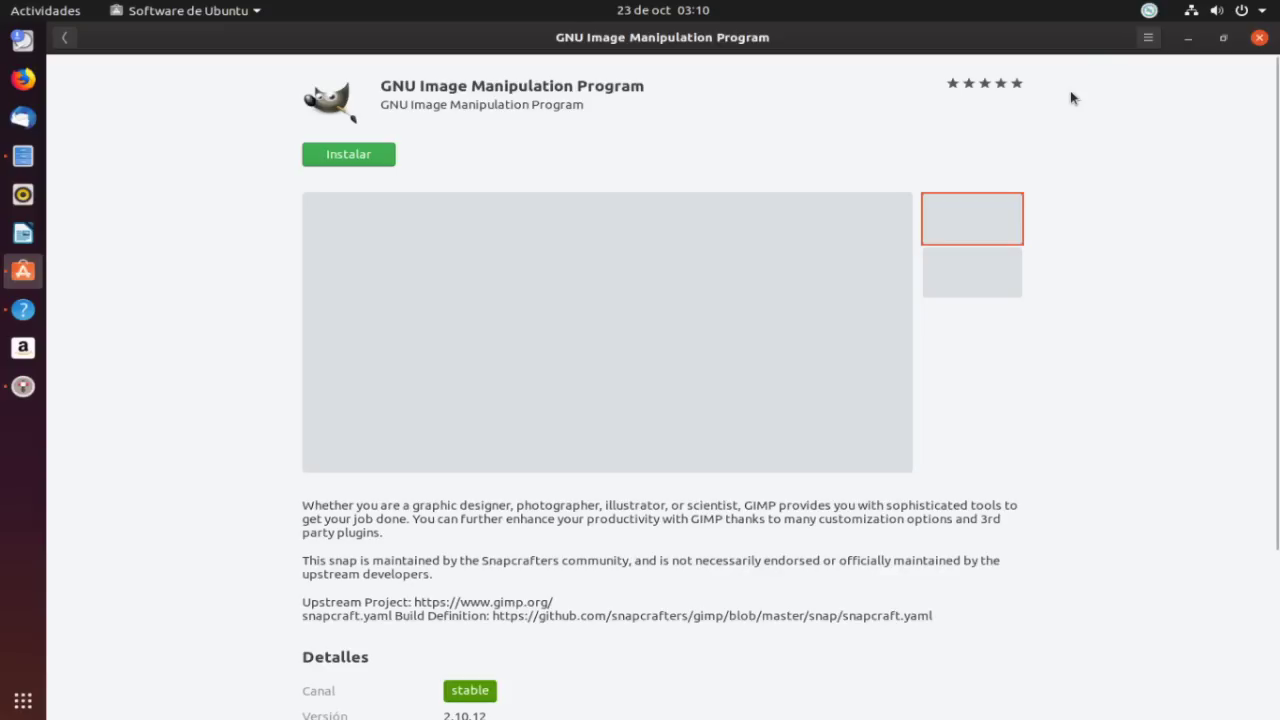
pyautogui.click(74, 40)
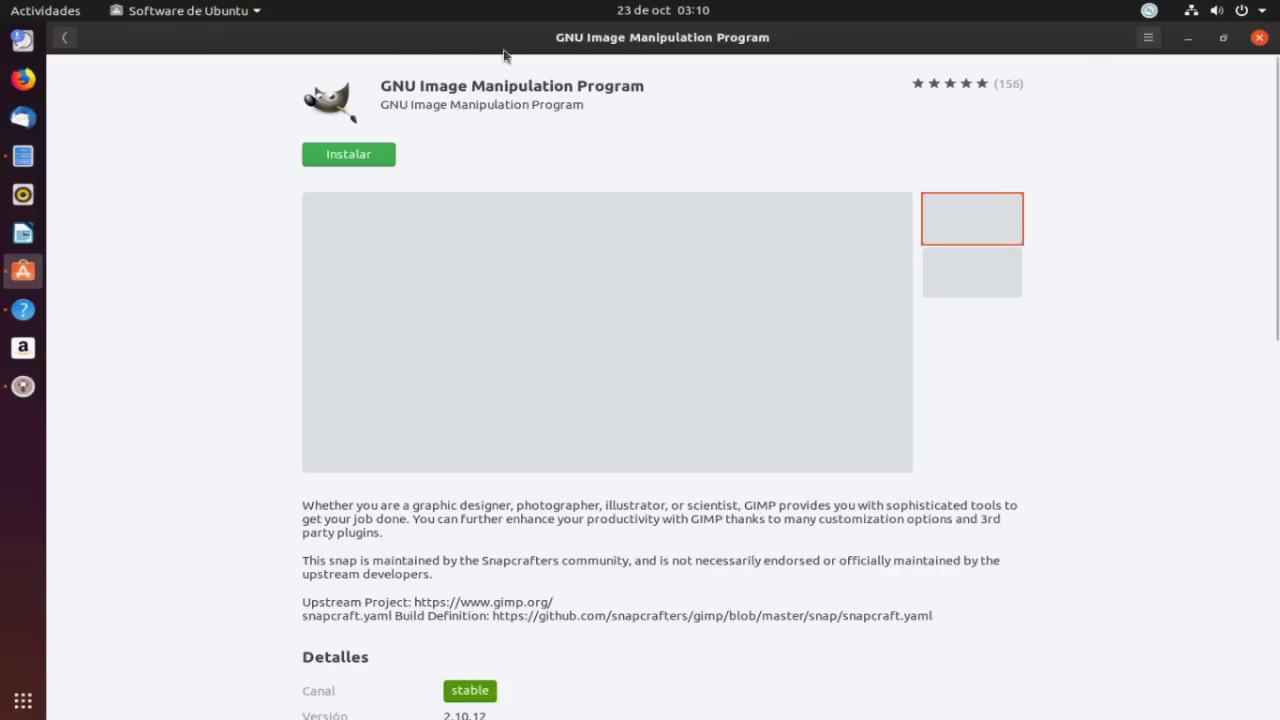
pyautogui.click(1113, 37)
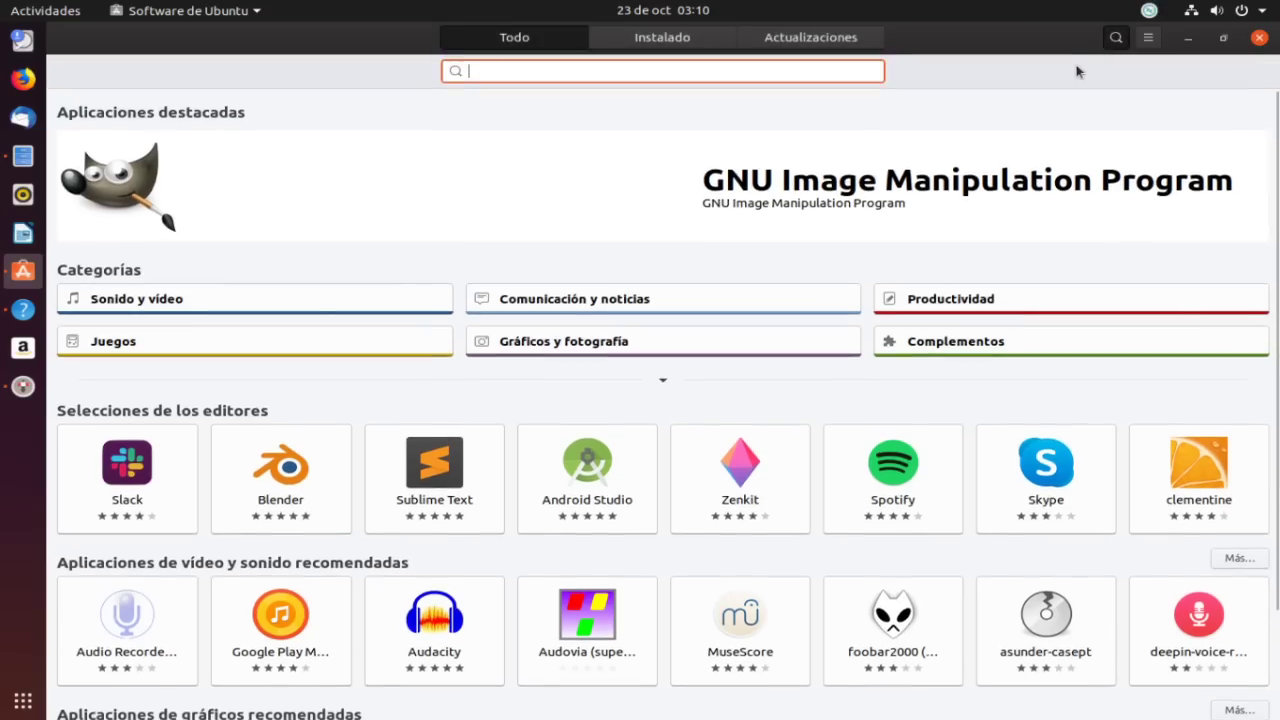
pyautogui.write('torren')
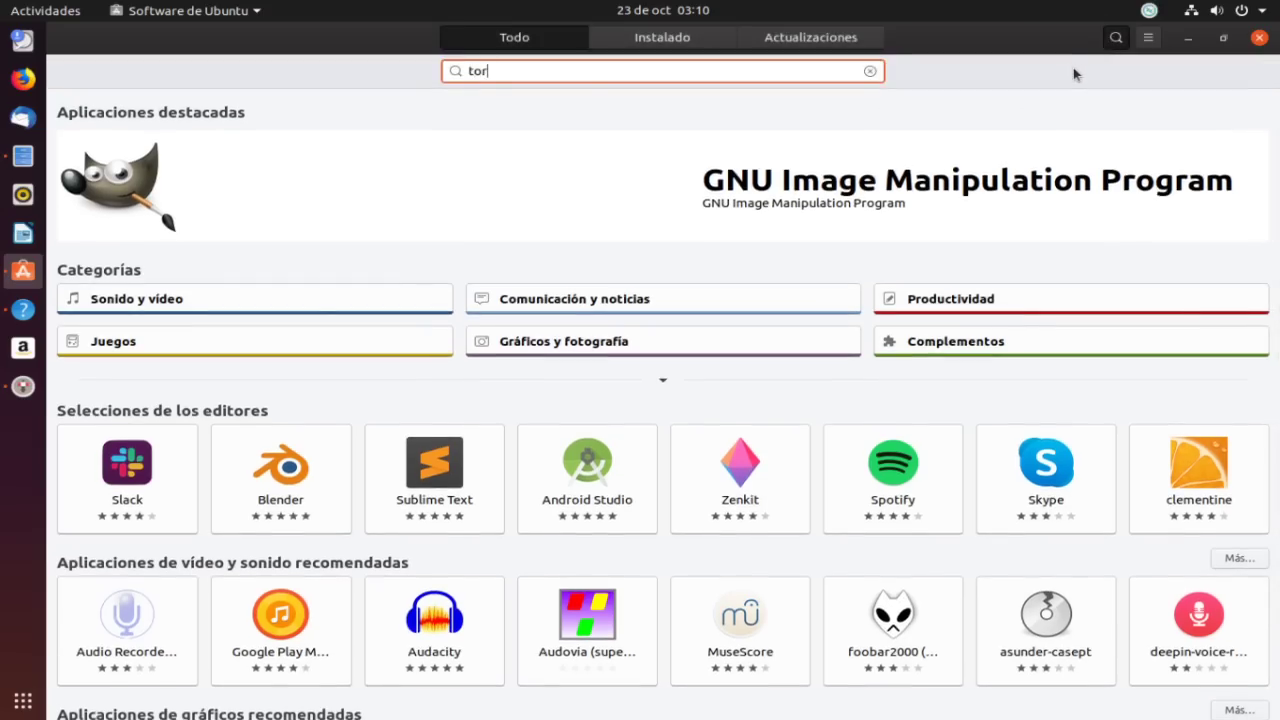
pyautogui.write('t')
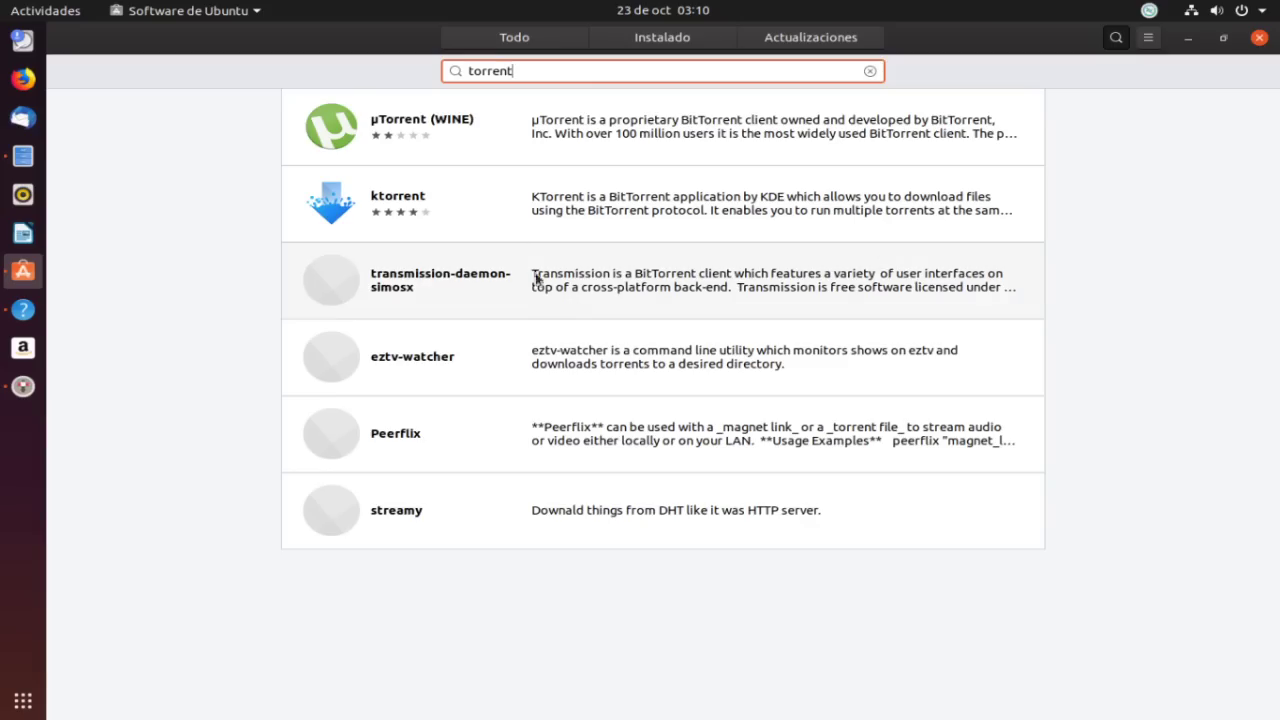
pyautogui.click(562, 126)
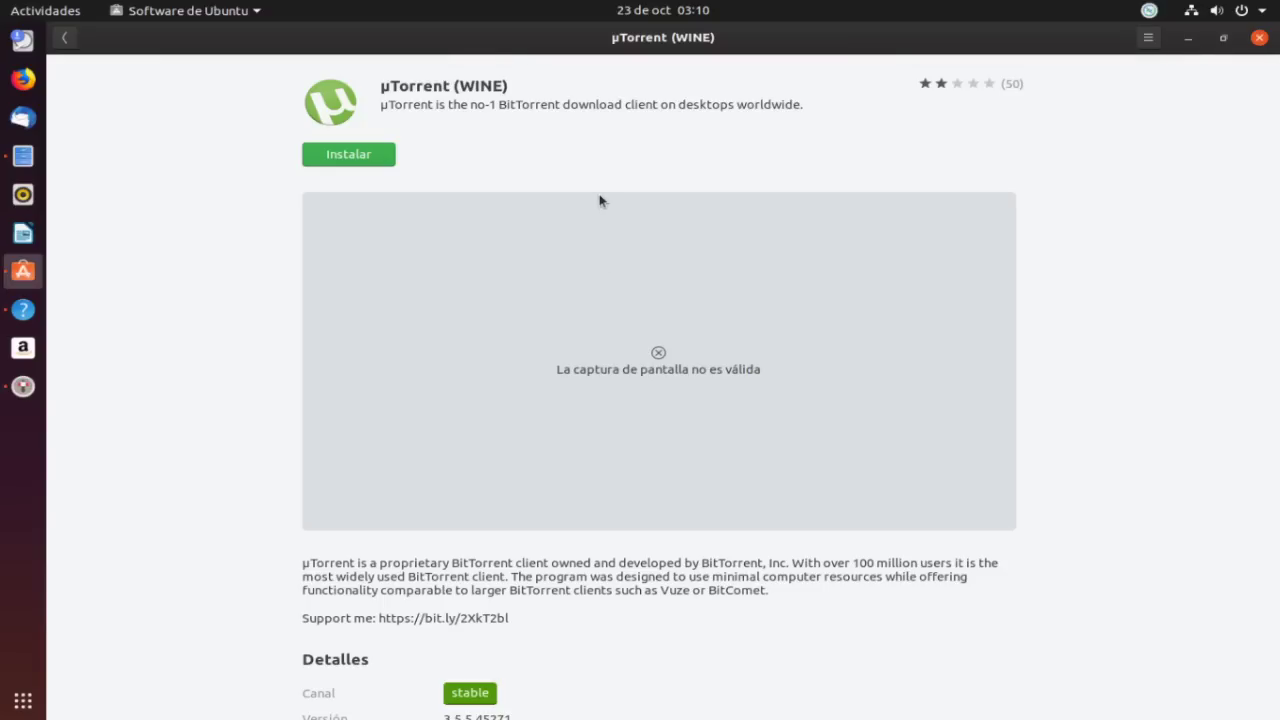
# Return to Transmission and close it along with the Software de Ubuntu and Guía del escritorio de Ubuntu windows
pyautogui.click(23, 386)
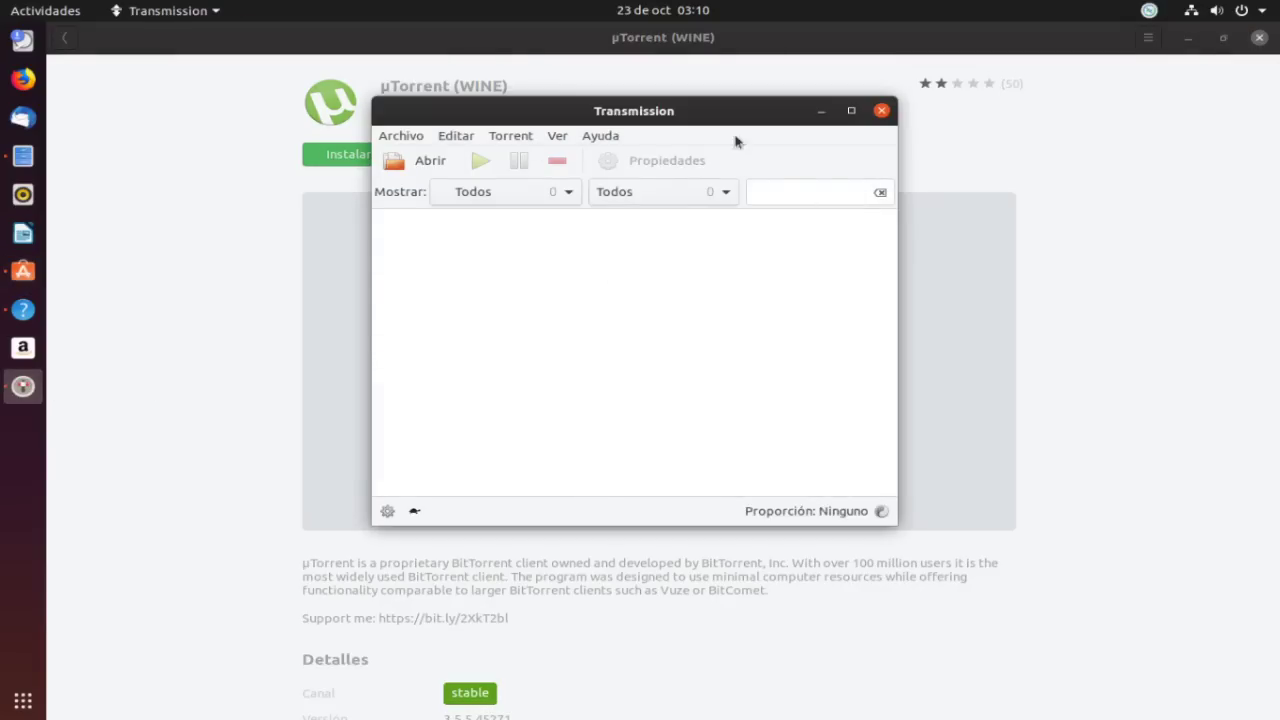
pyautogui.click(882, 112)
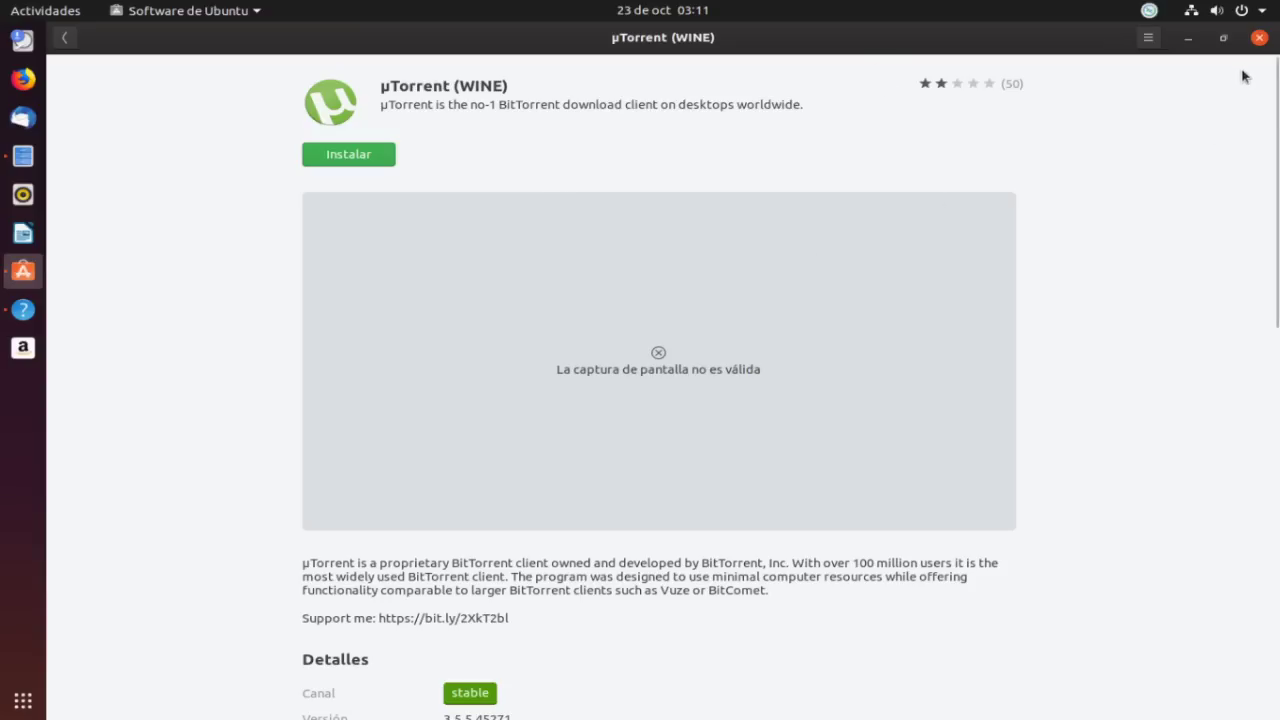
pyautogui.click(1259, 37)
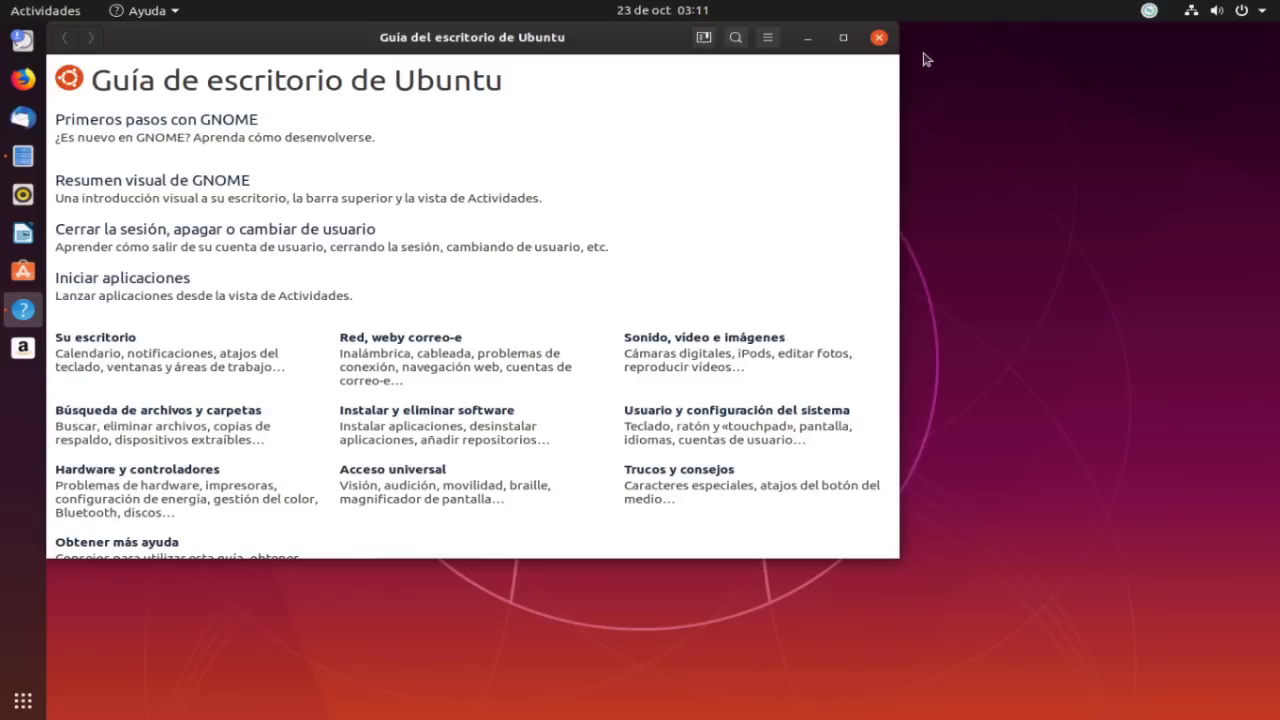
pyautogui.click(881, 40)
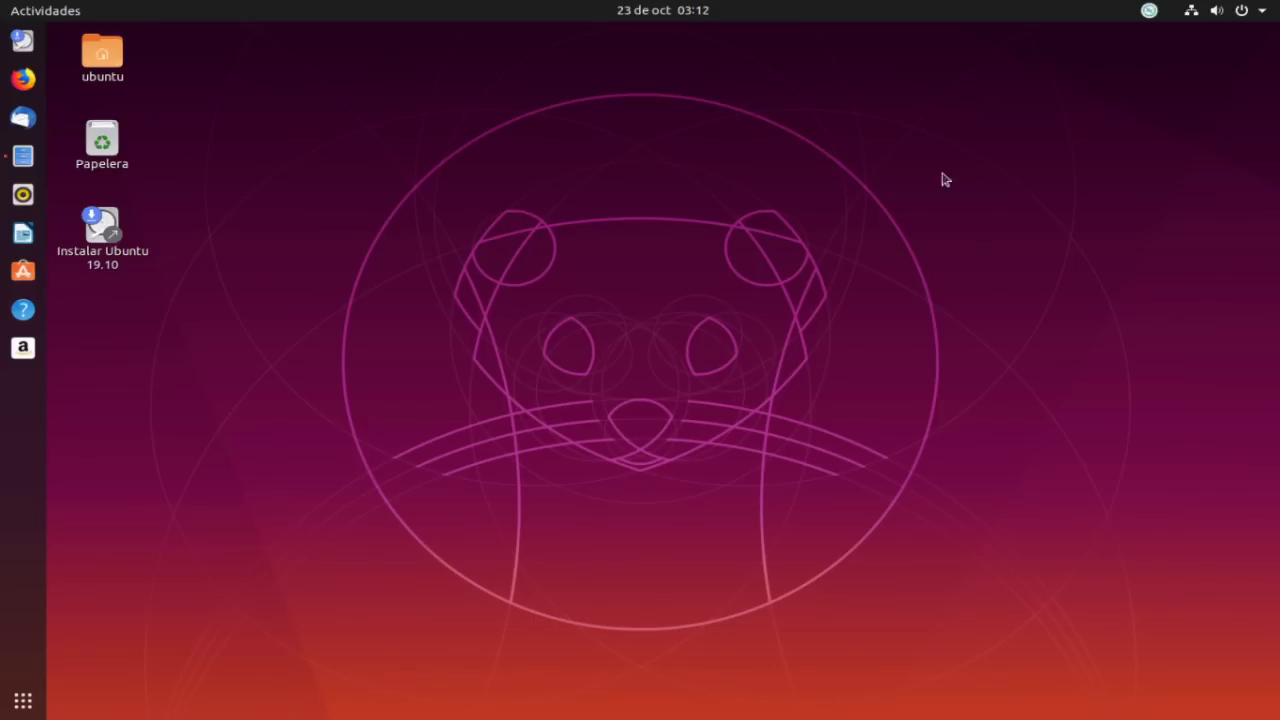
# Open the Utilidades folder on the second page of the applications overview
pyautogui.click(23, 700)
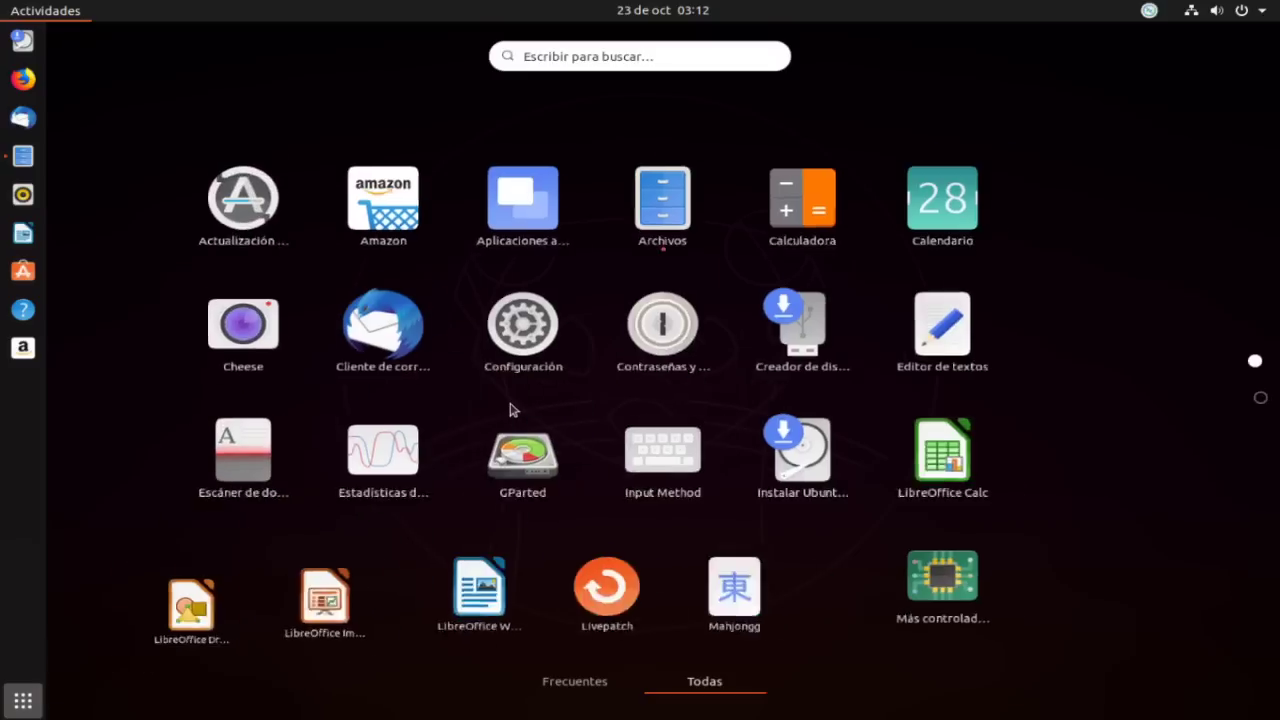
pyautogui.click(1259, 390)
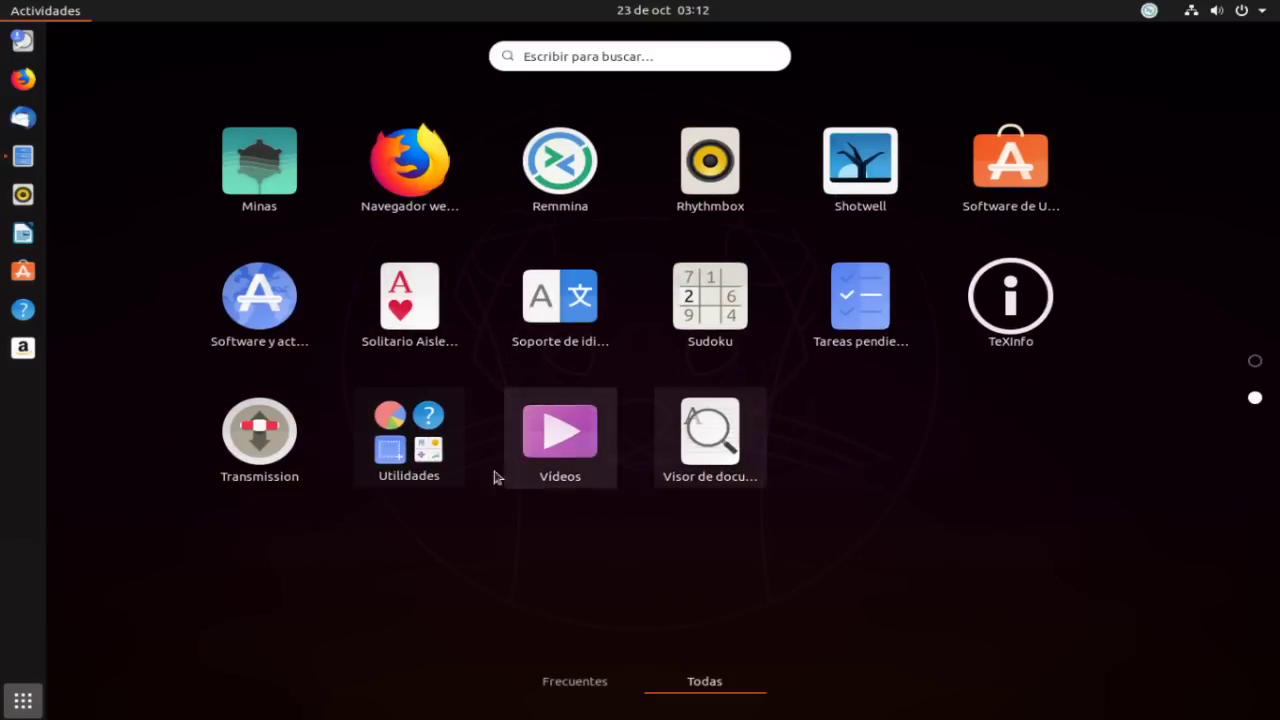
pyautogui.click(397, 447)
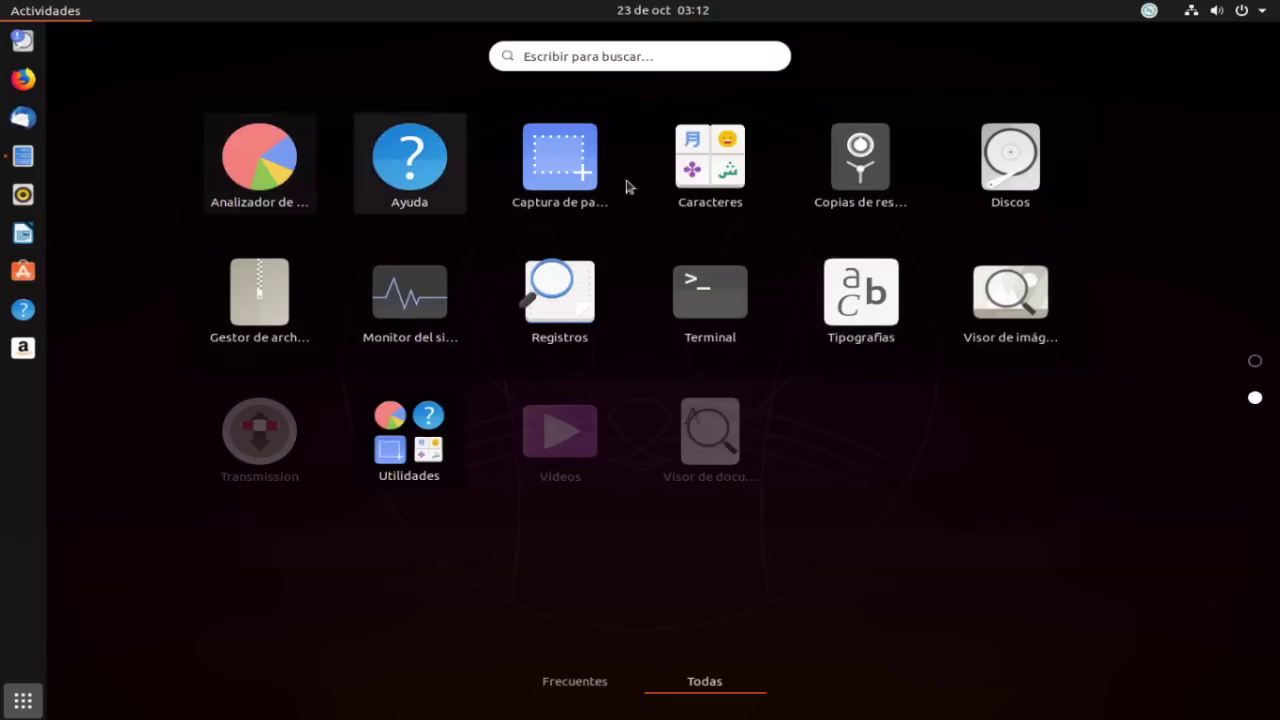
# Open Terminal from the Utilidades folder to view its window, and close it
pyautogui.click(757, 296)
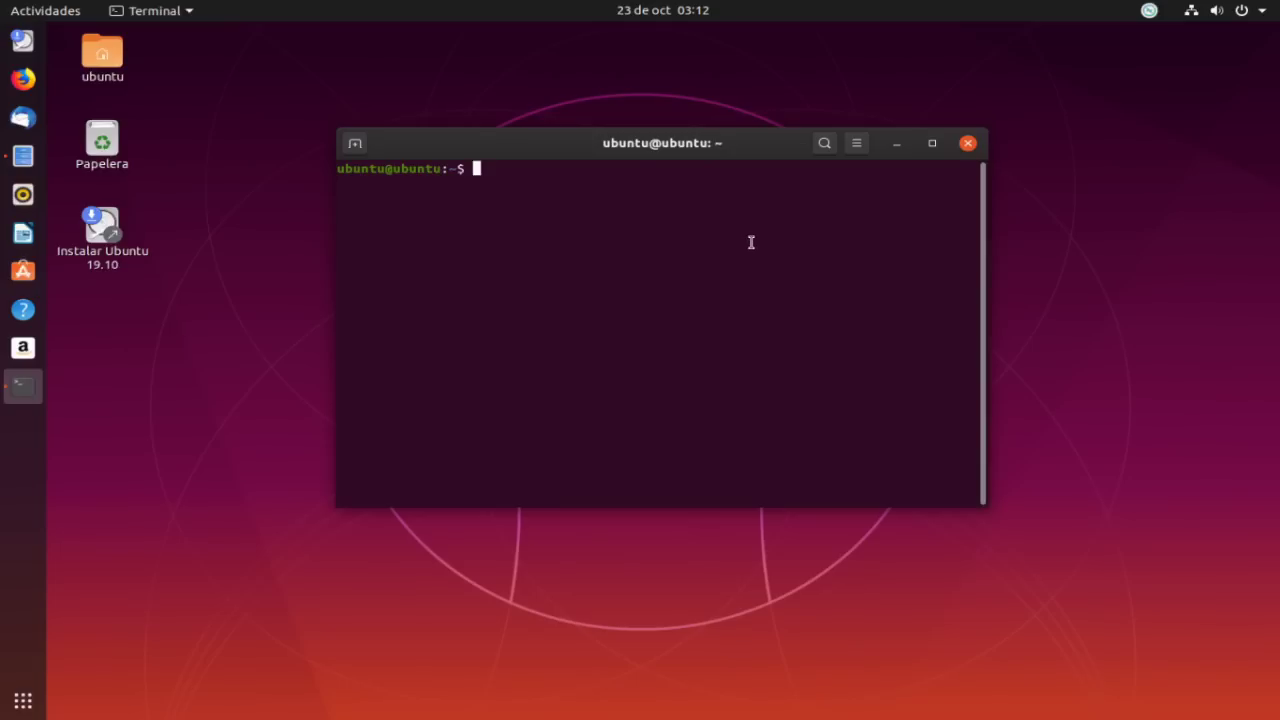
pyautogui.click(968, 143)
# Open Vídeos from the second page of the applications overview, view its Canales section, and return to the Vídeos section
pyautogui.click(23, 699)
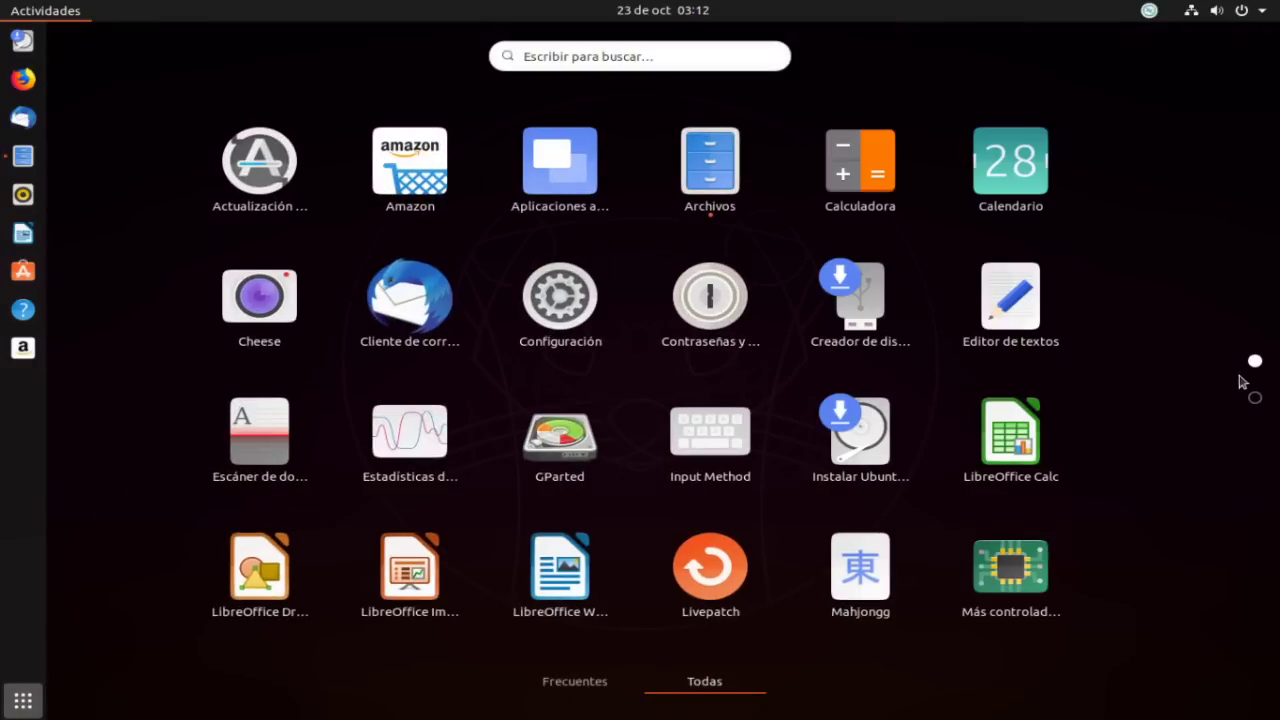
pyautogui.click(1254, 399)
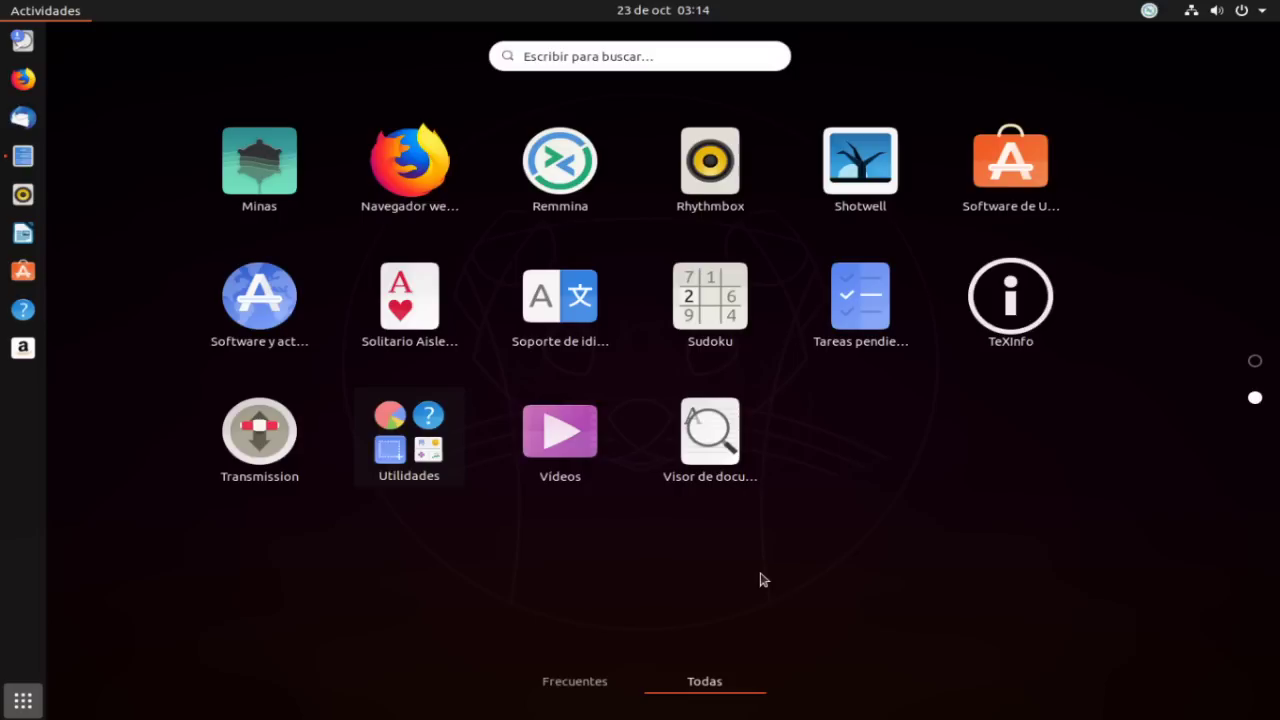
pyautogui.click(564, 440)
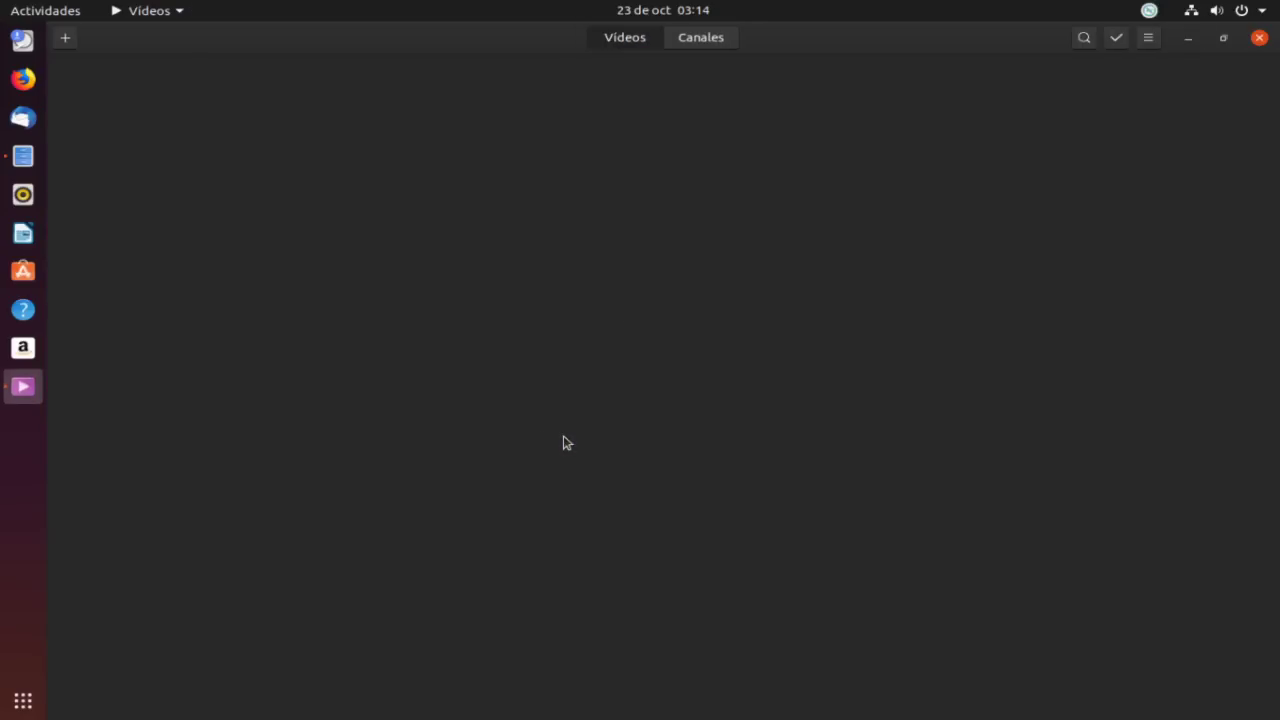
pyautogui.click(726, 42)
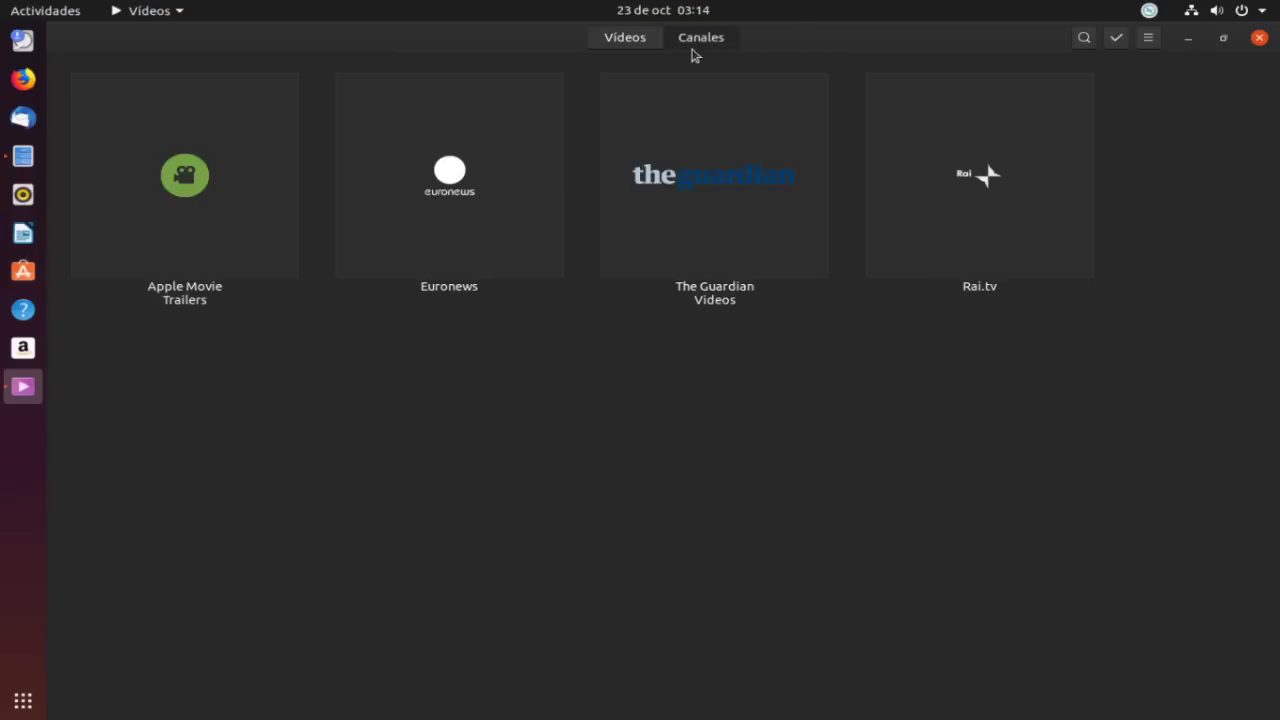
pyautogui.click(652, 42)
# Restore the maximized Vídeos window to a smaller size, move it near the middle of the desktop, and close it
pyautogui.click(1223, 40)
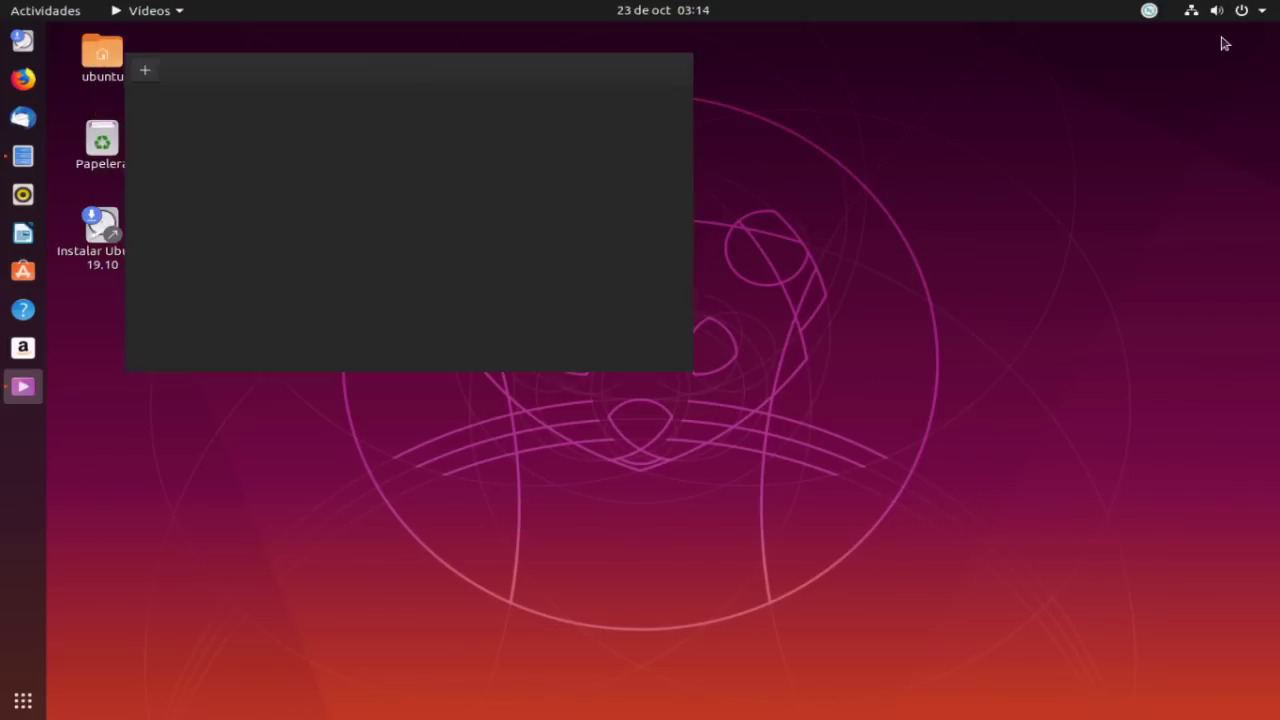
pyautogui.moveTo(177, 77); pyautogui.dragTo(424, 302)
pyautogui.moveTo(420, 338); pyautogui.dragTo(421, 354)
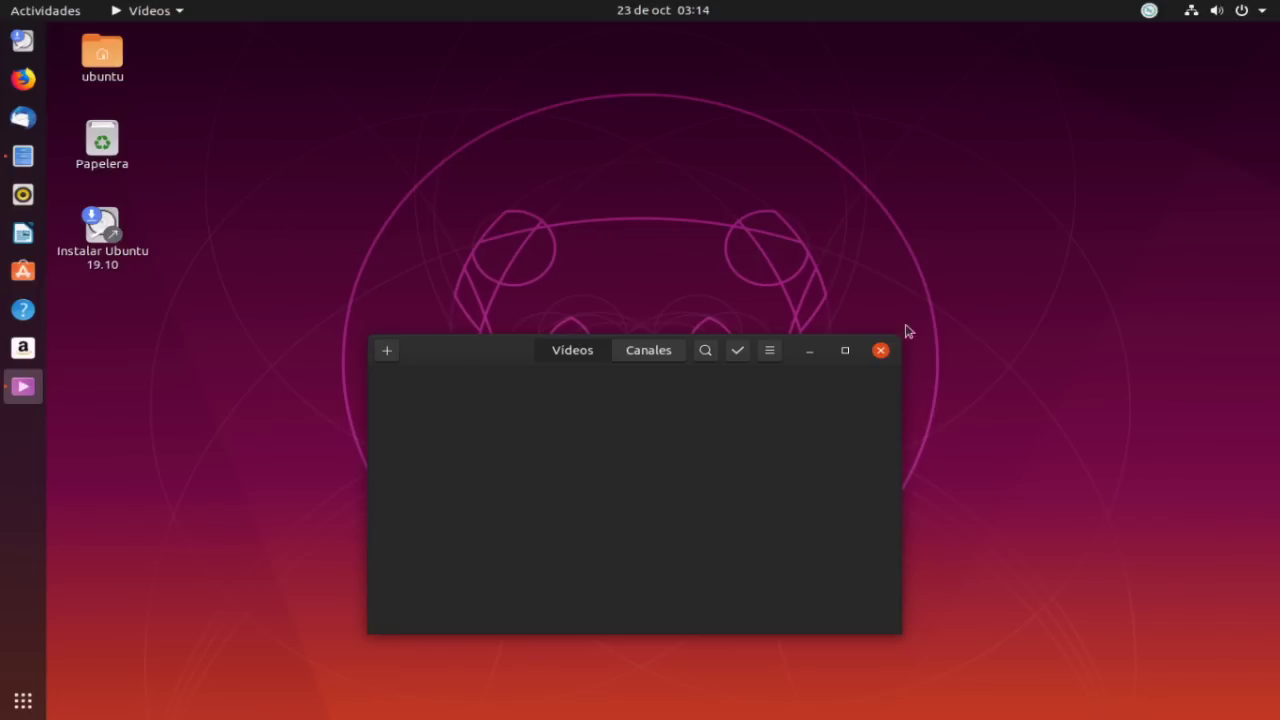
pyautogui.moveTo(448, 353); pyautogui.dragTo(413, 248)
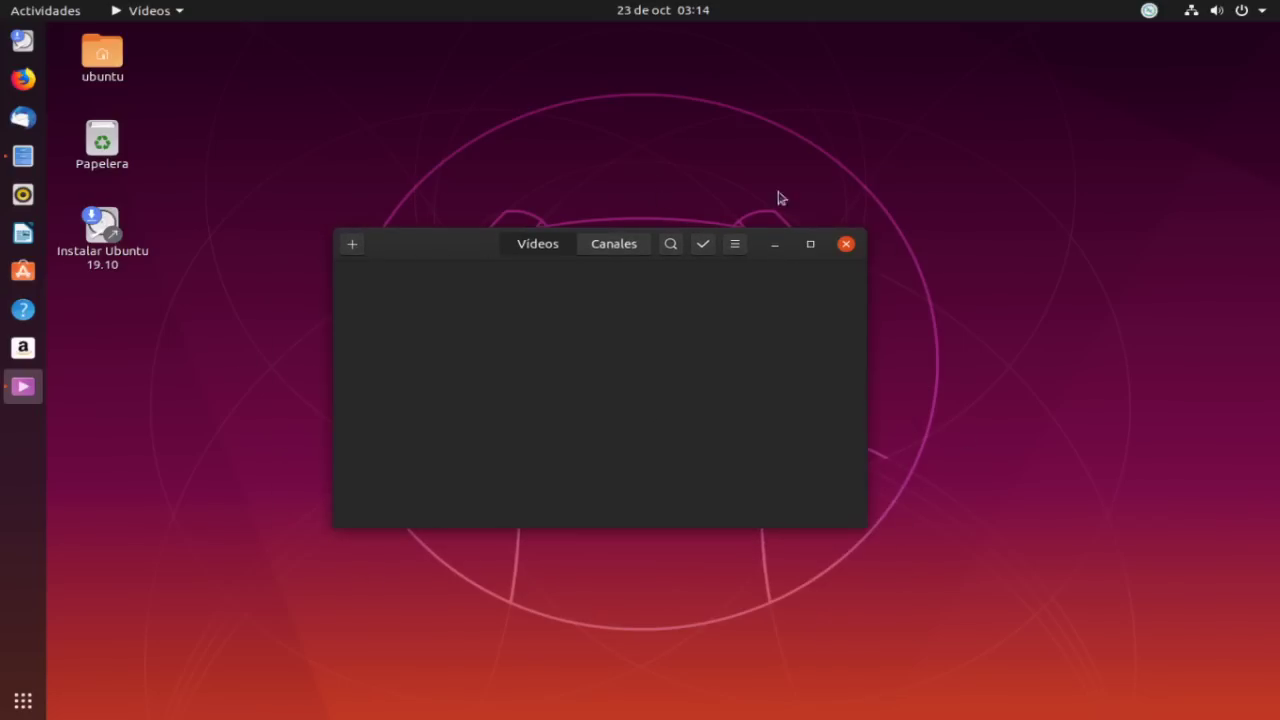
pyautogui.click(847, 245)
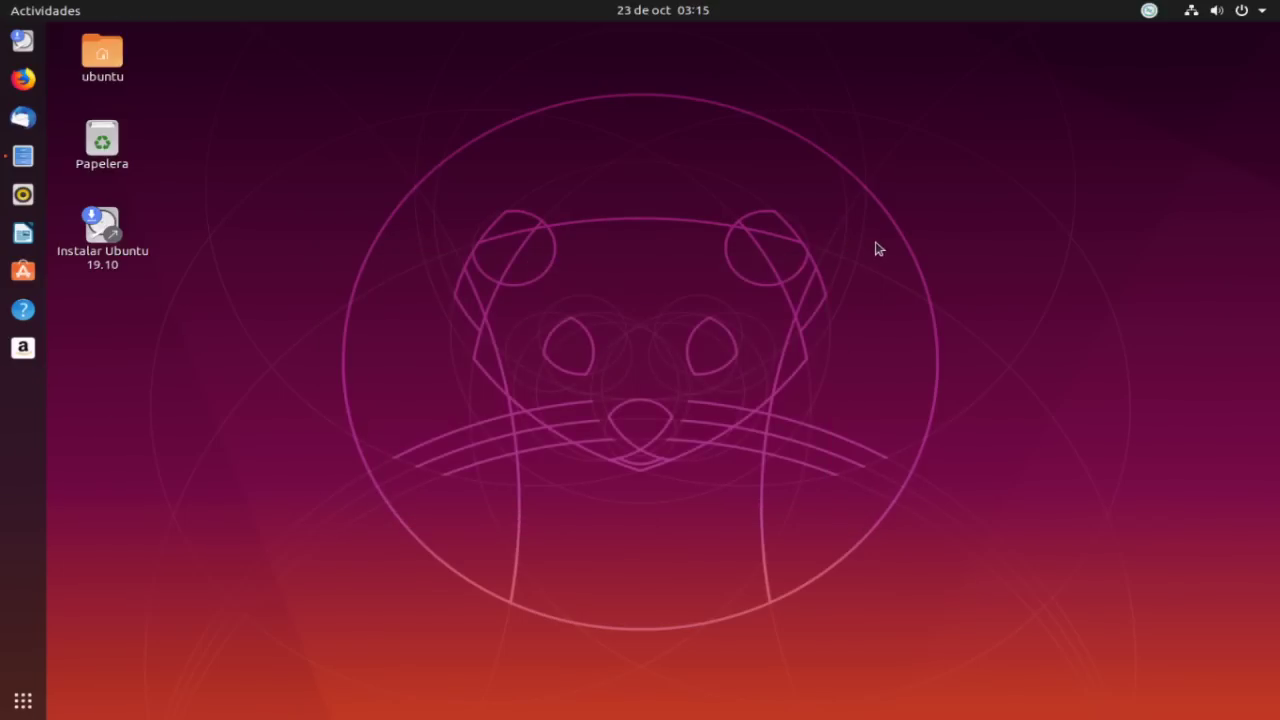